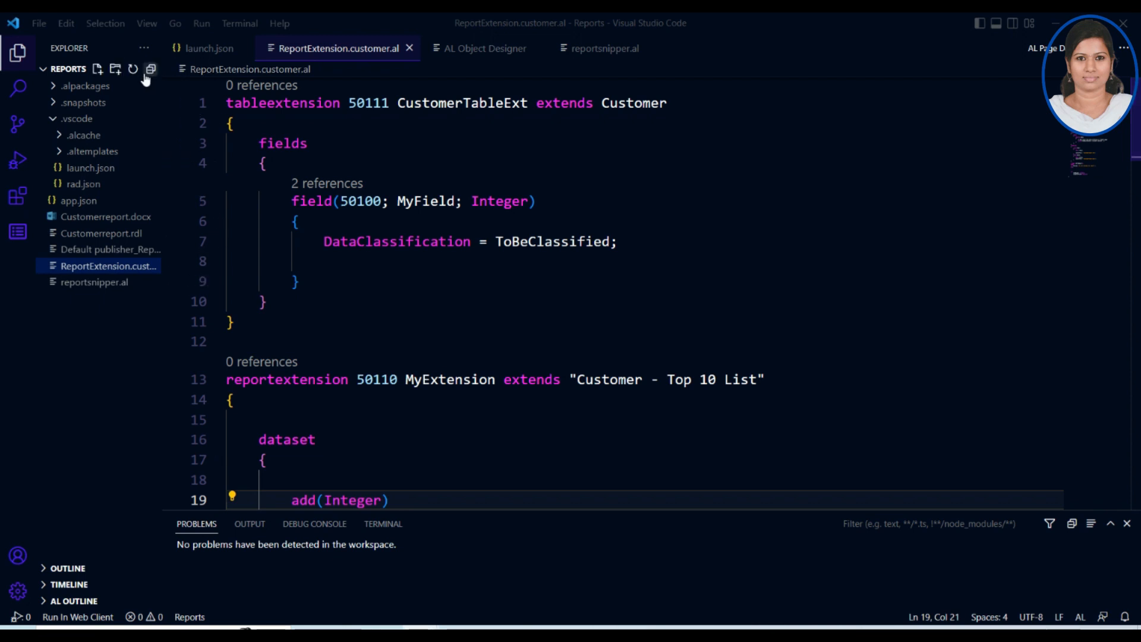
Highlight the base report name "Customer - Top 10 List" in the reportextension declaration.
scroll(447, 295, down, 2)
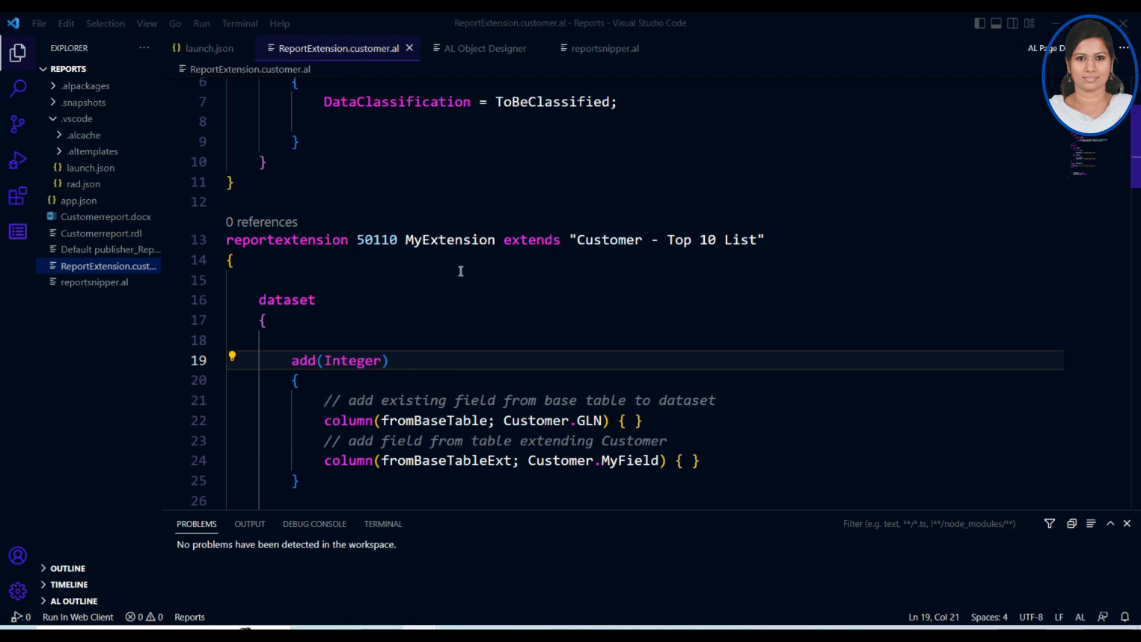
mouse_move(584, 244)
drag(576, 242, 752, 245)
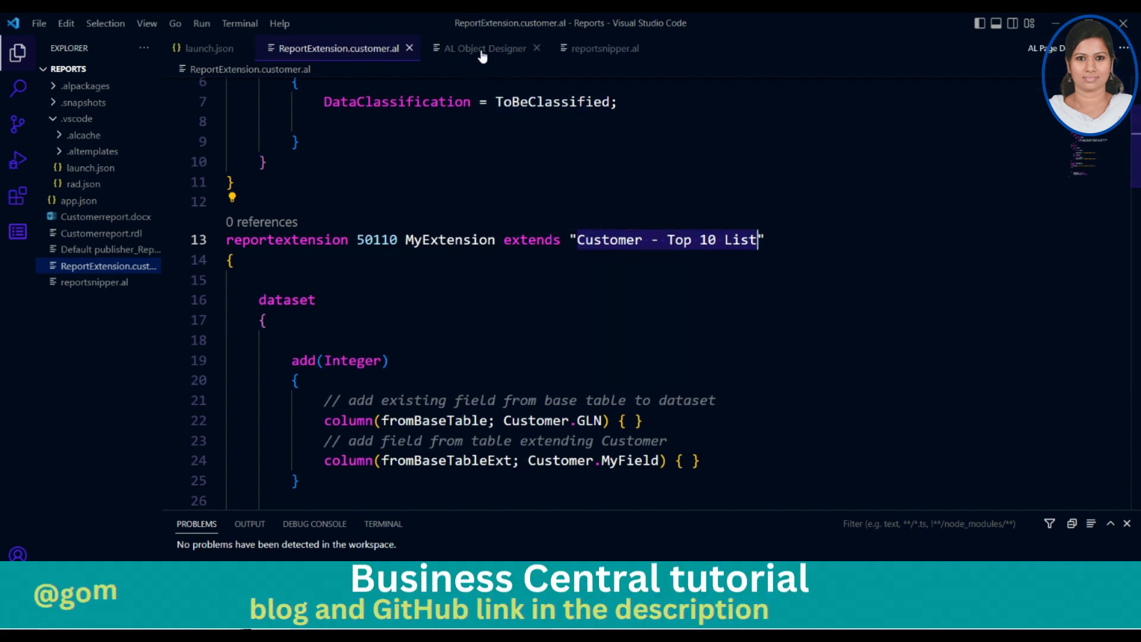
Search the reports in AL Object Designer for "customer" and locate the Customer - Top 10 List report.
click(482, 52)
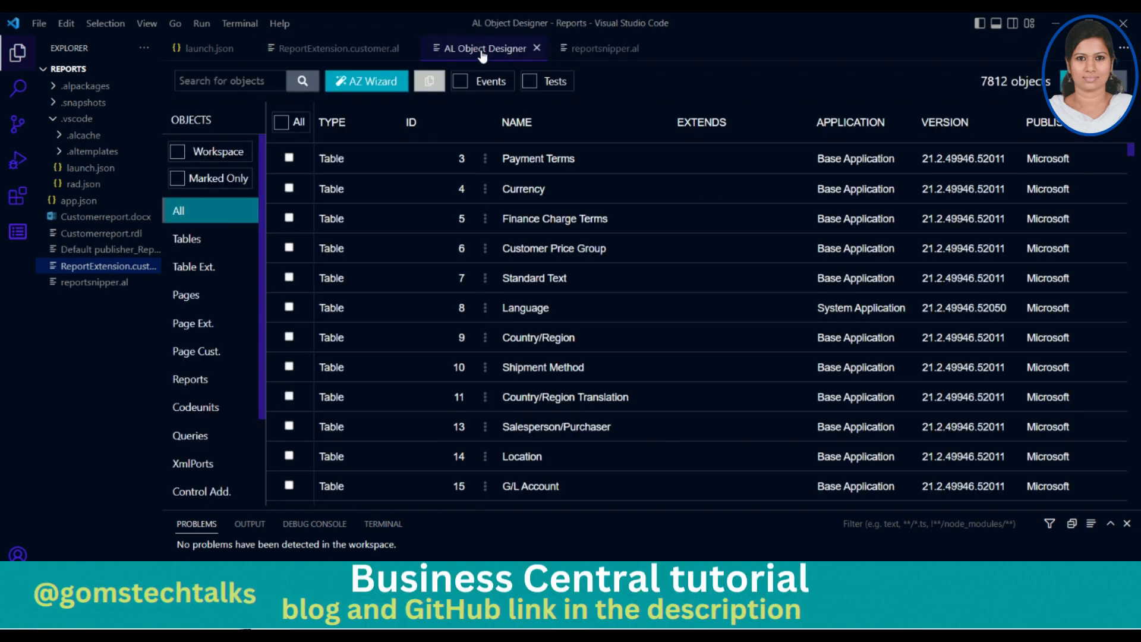
click(189, 383)
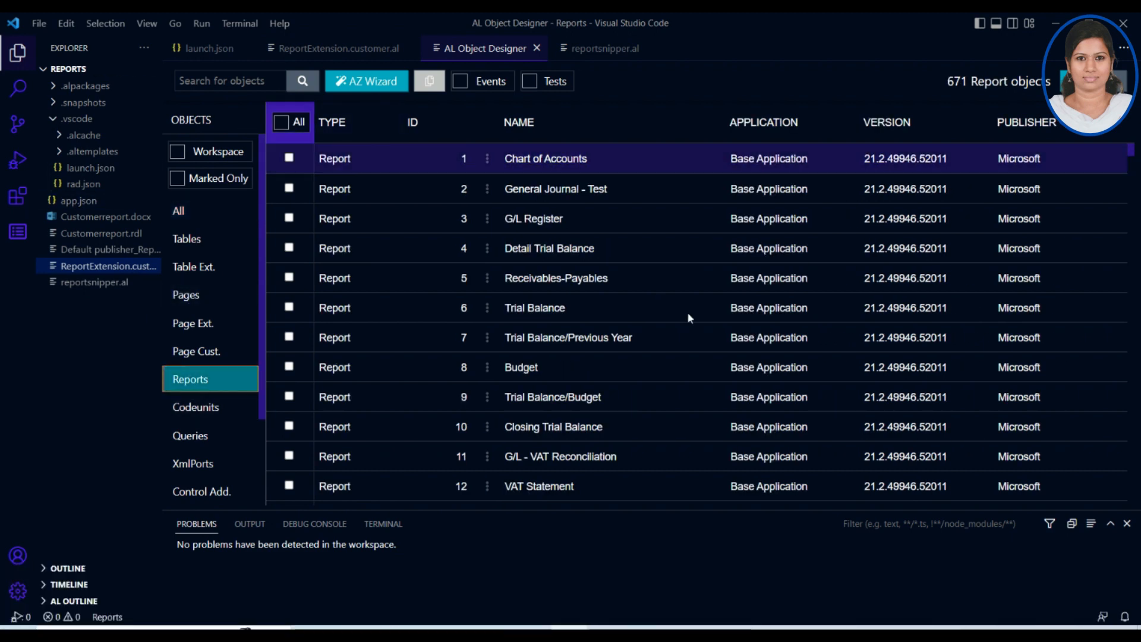
click(231, 78)
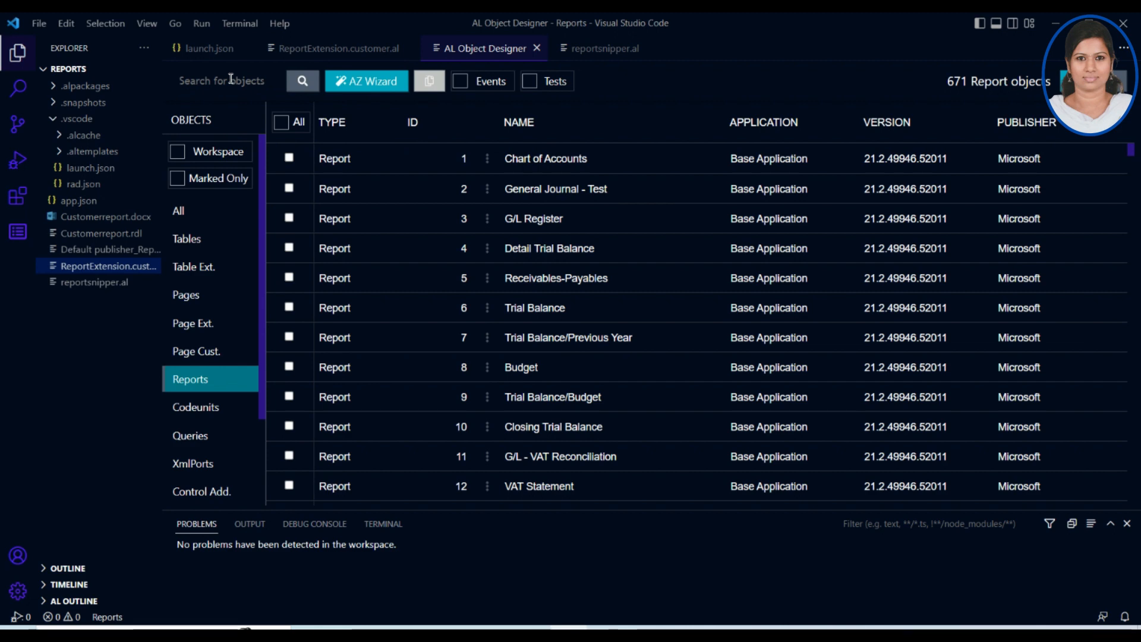
text(customer)
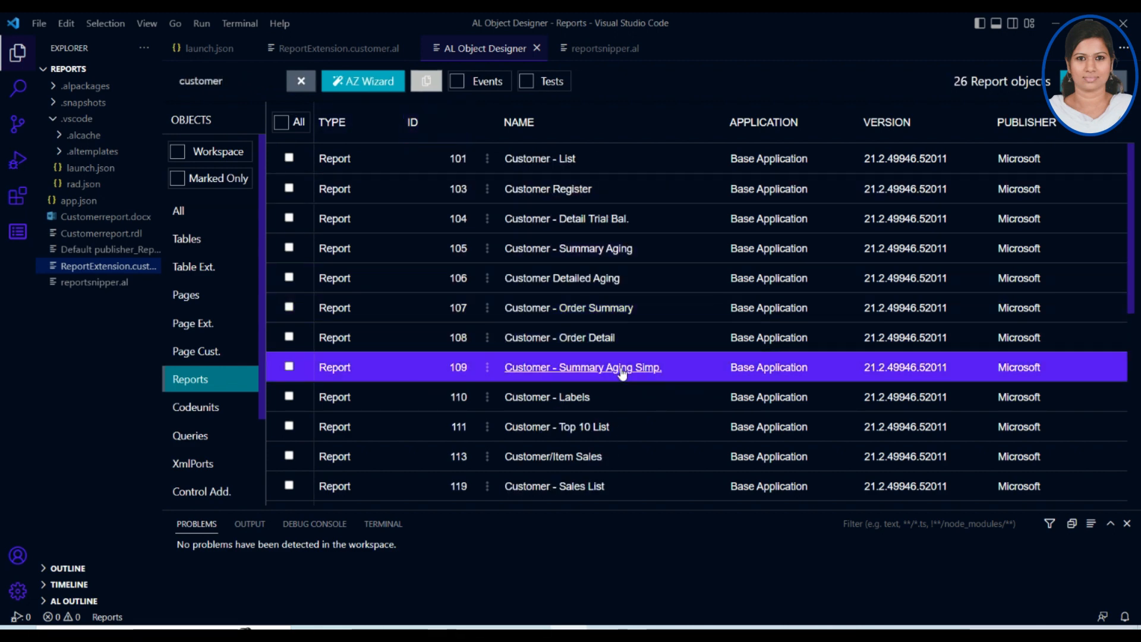
scroll(623, 373, down, 2)
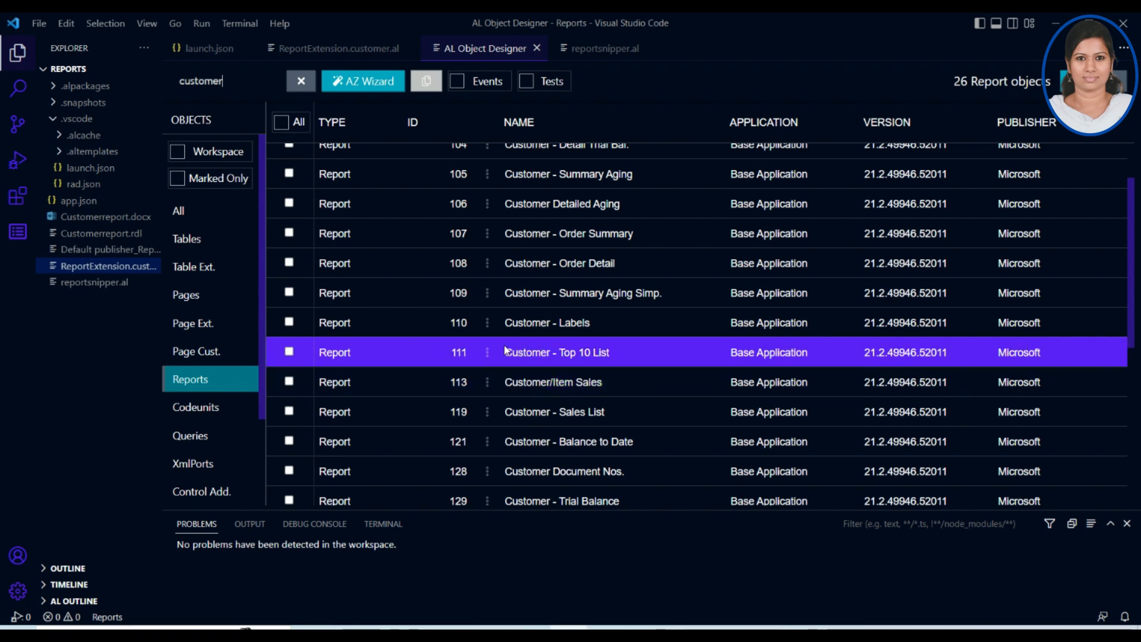
Return to ReportExtension.customer.al and review its requestpage section and the RDLC and Word layouts in its rendering section.
click(326, 53)
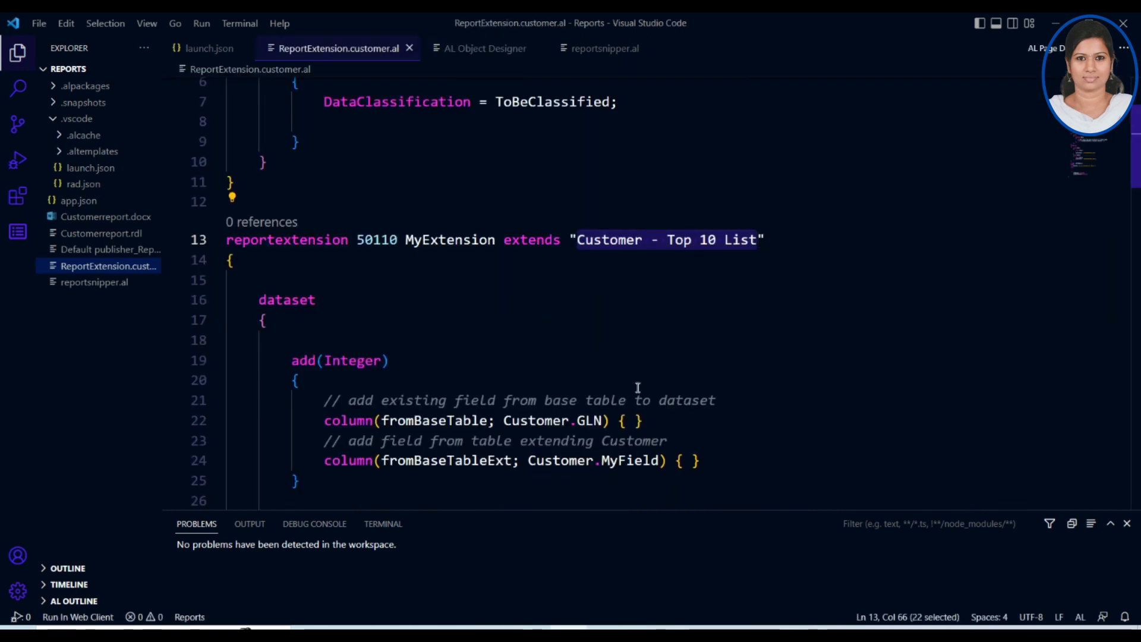
scroll(638, 388, down, 13)
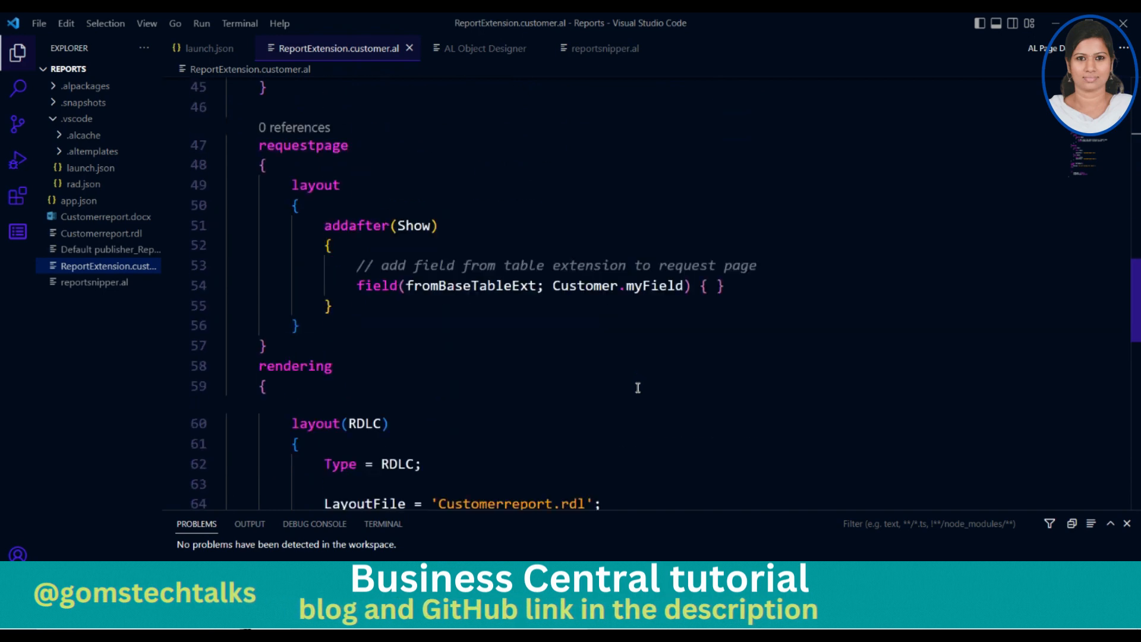
scroll(637, 388, down, 5)
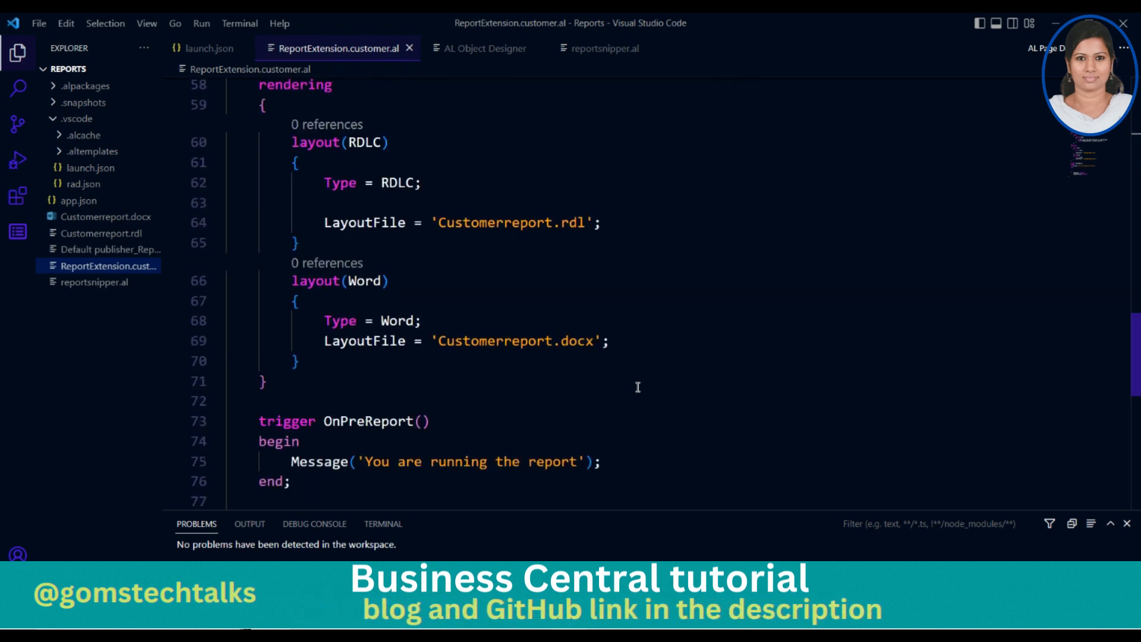
scroll(655, 402, up, 3)
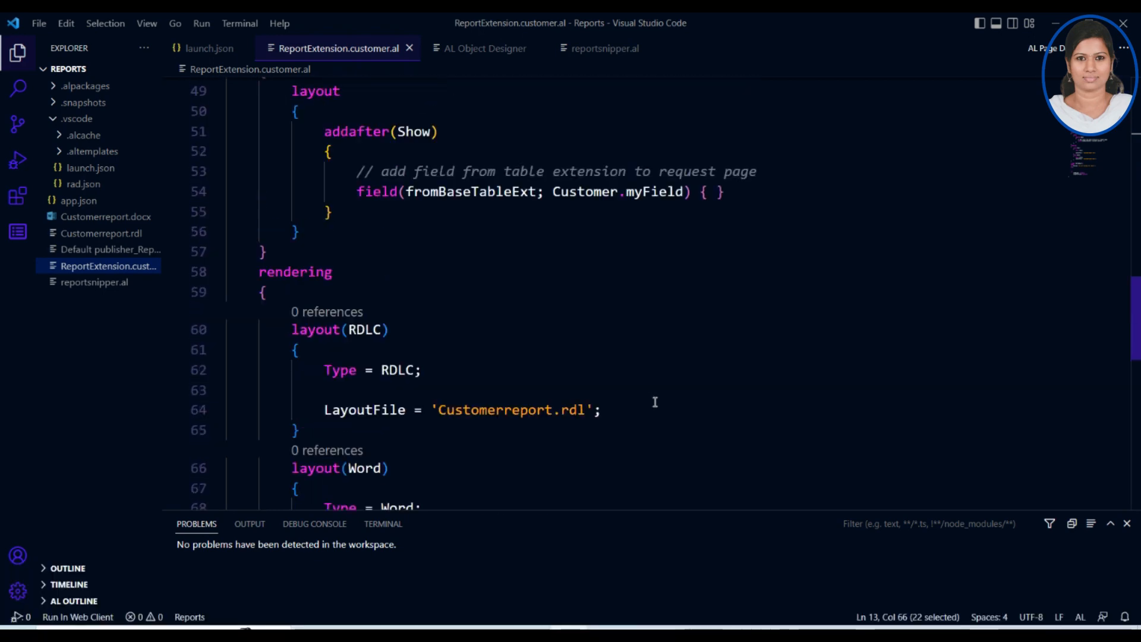
scroll(655, 402, up, 2)
Open the Customerreport.rdl layout file externally from the project files.
right_click(87, 243)
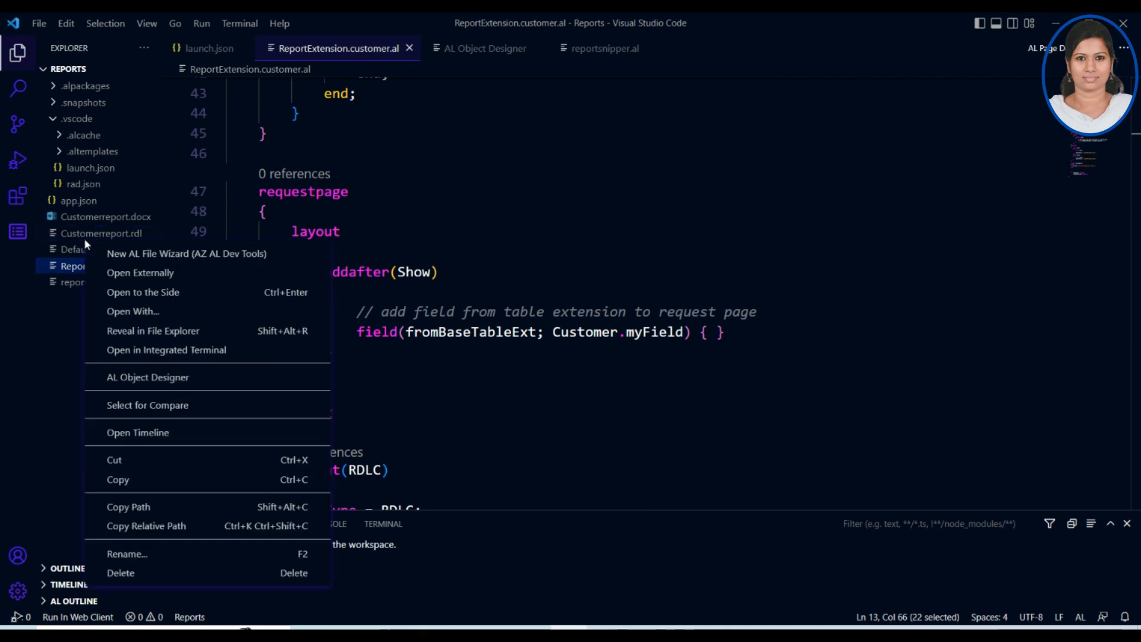
right_click(98, 236)
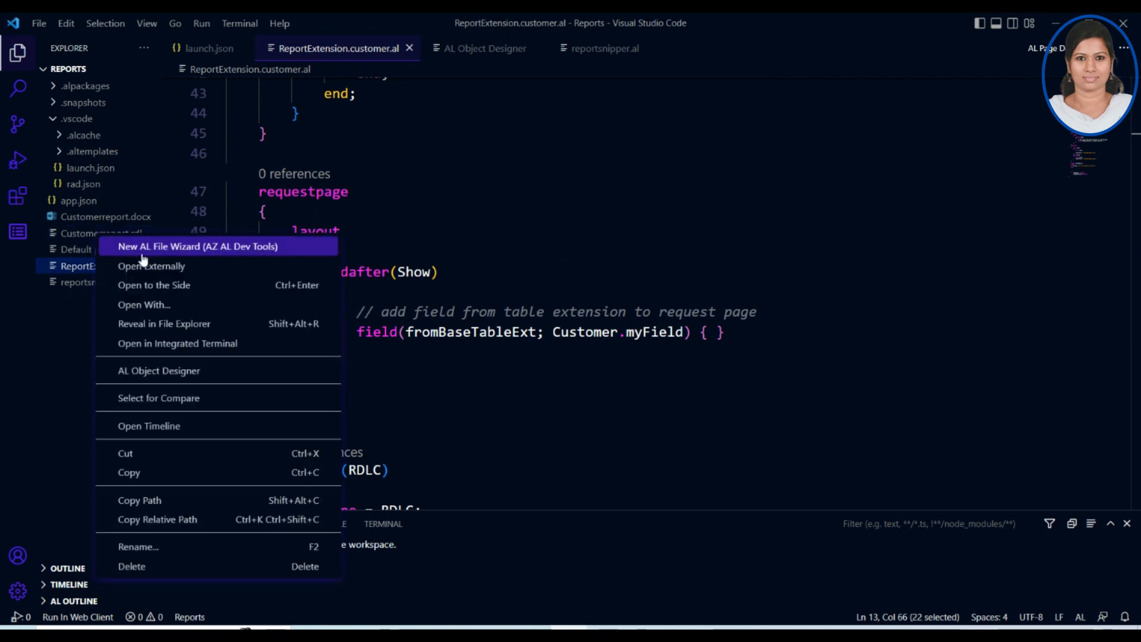
click(159, 267)
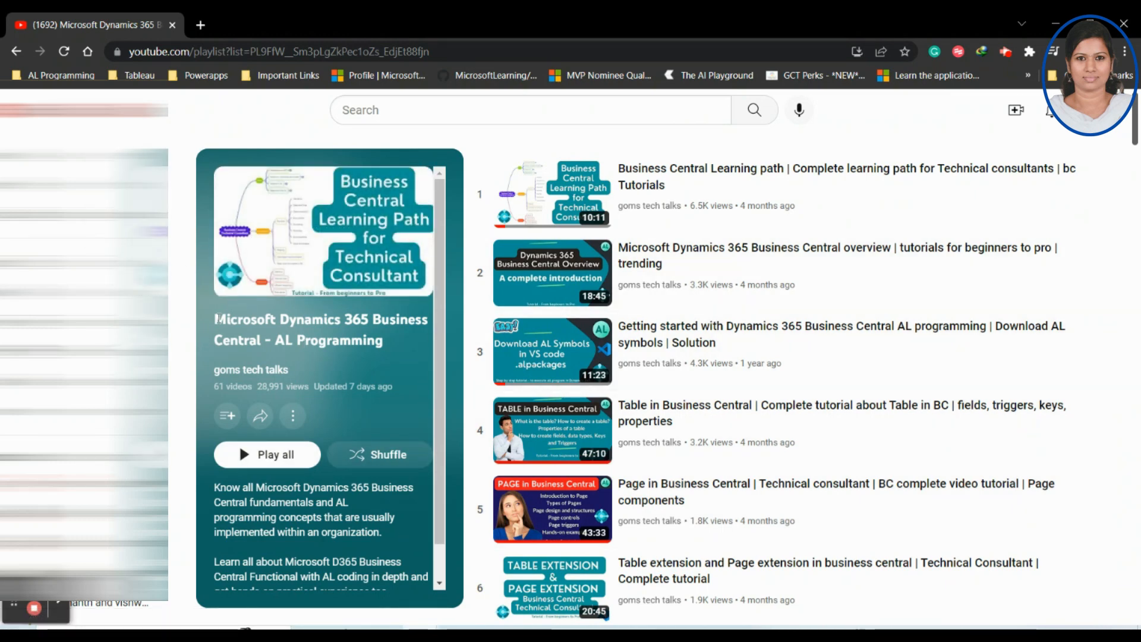
In the YouTube playlist "Microsoft Dynamics 365 Business Central - AL Programming", examine the tutorials on Word, Excel and RDLC reports.
drag(218, 319, 405, 339)
click(406, 354)
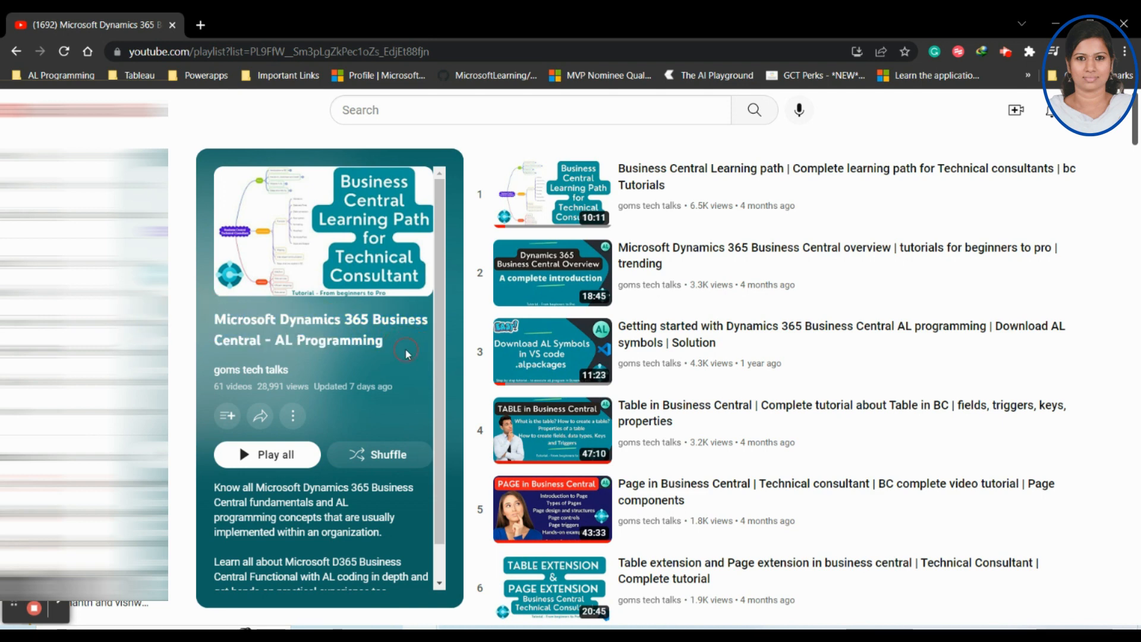
scroll(736, 410, down, 5)
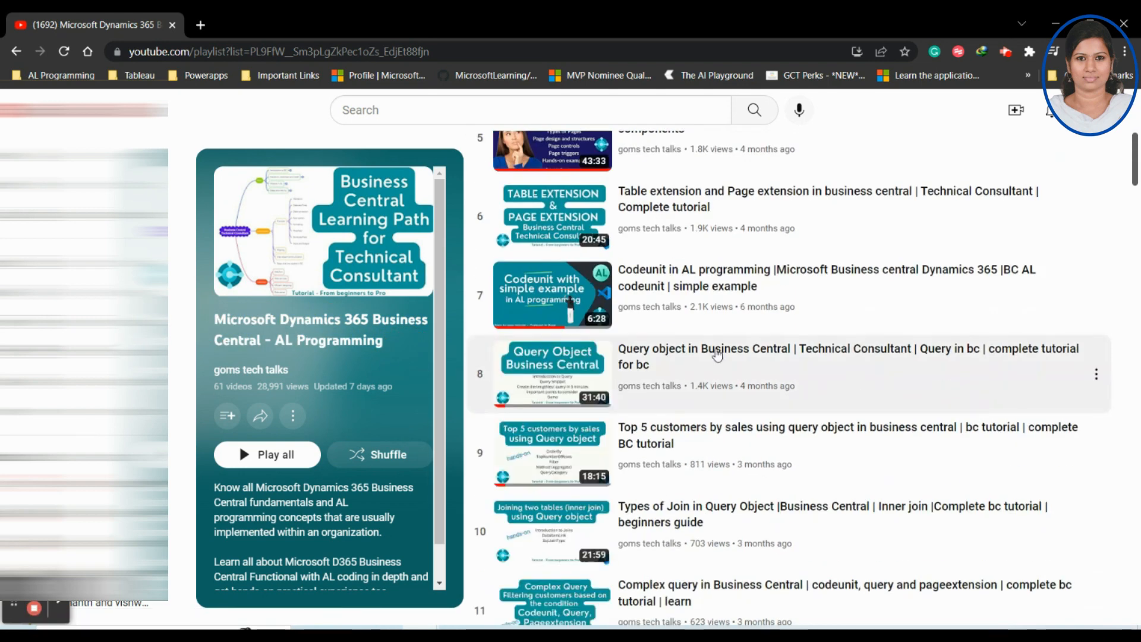
scroll(1037, 408, down, 6)
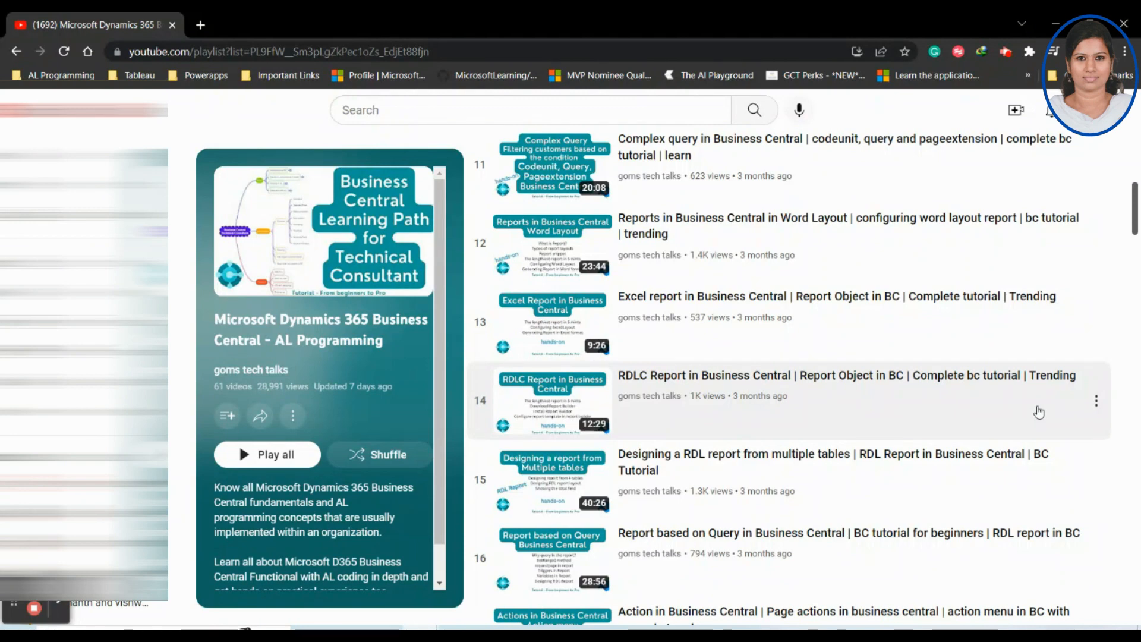
scroll(1038, 411, down, 5)
scroll(1038, 416, up, 4)
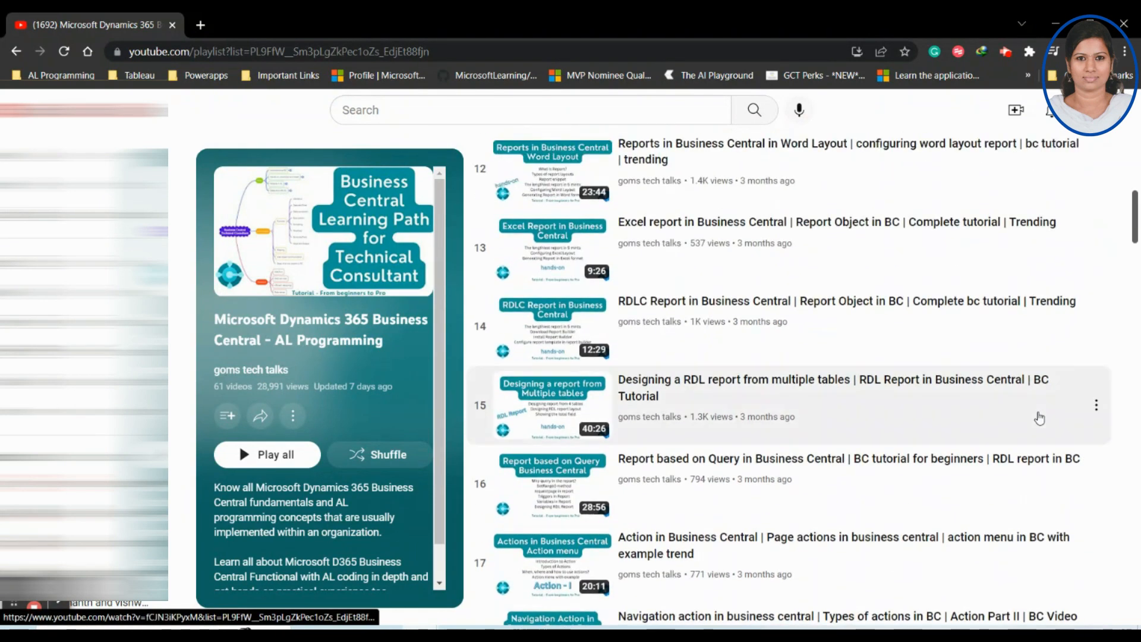
scroll(627, 253, up, 2)
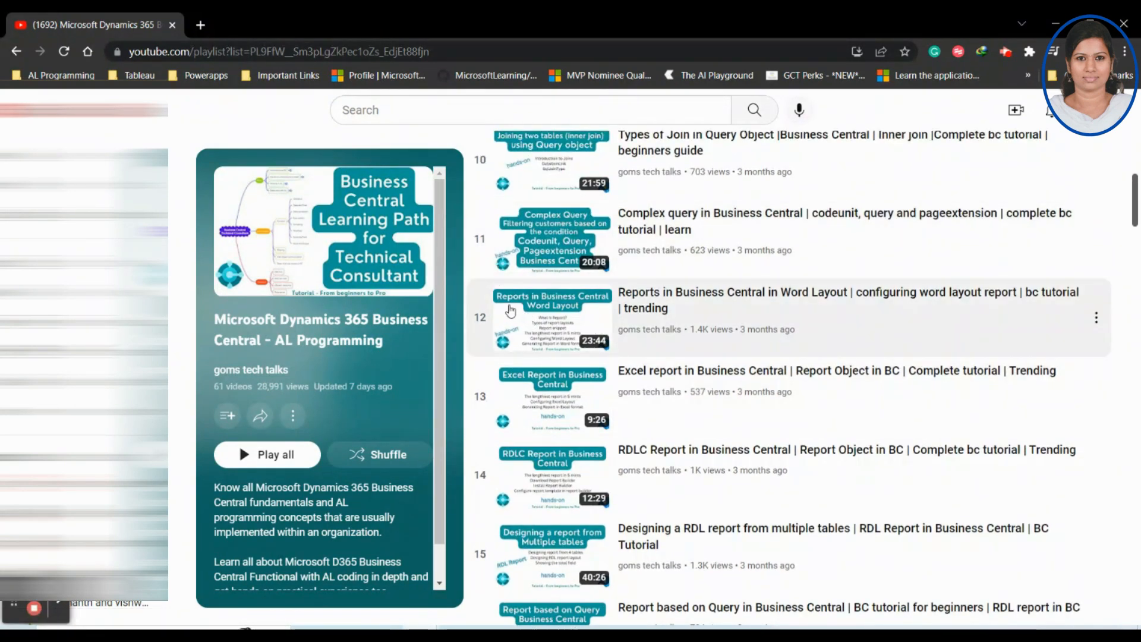
scroll(645, 389, down, 3)
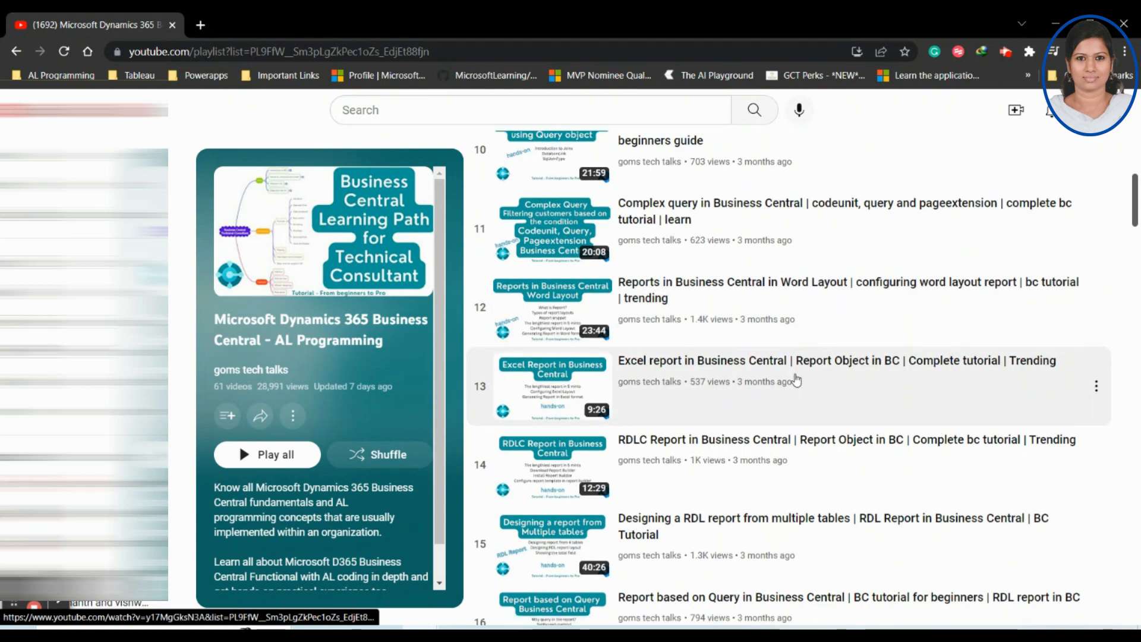
Look through the rest of the playlist, from the RDL report tutorials to the Power BI integration videos.
scroll(644, 265, down, 1)
scroll(820, 324, down, 5)
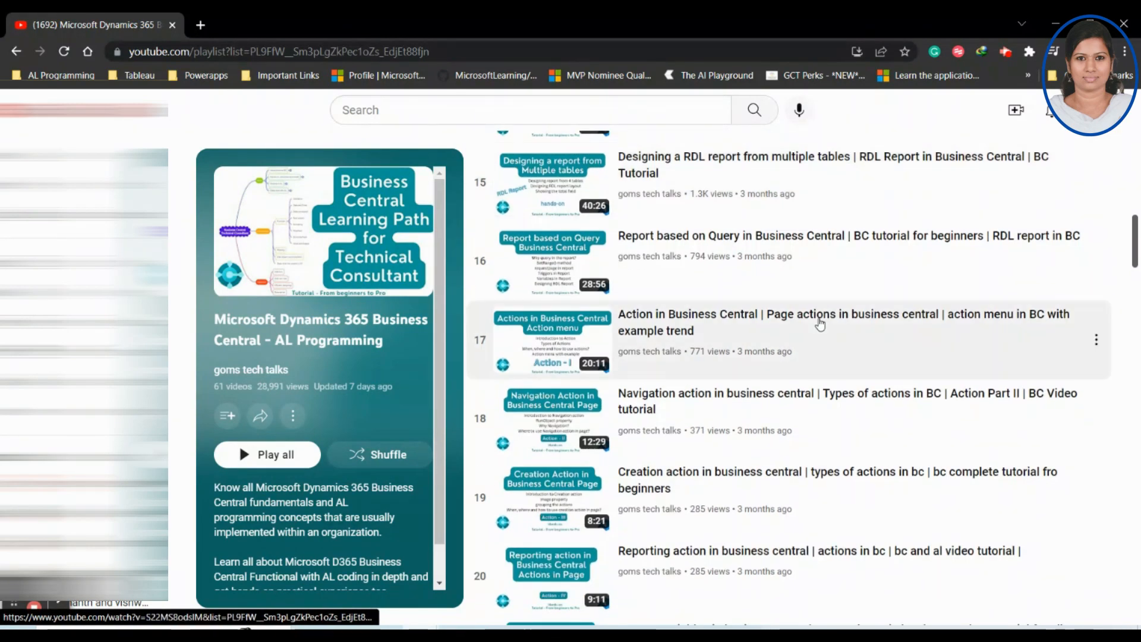
scroll(838, 333, down, 5)
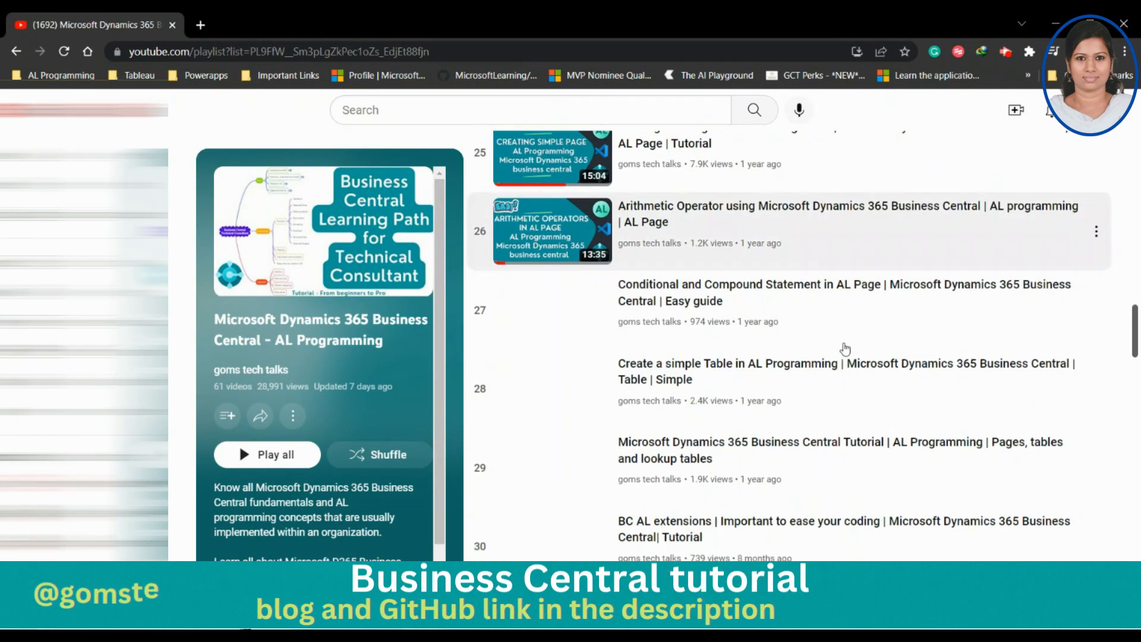
scroll(843, 344, down, 12)
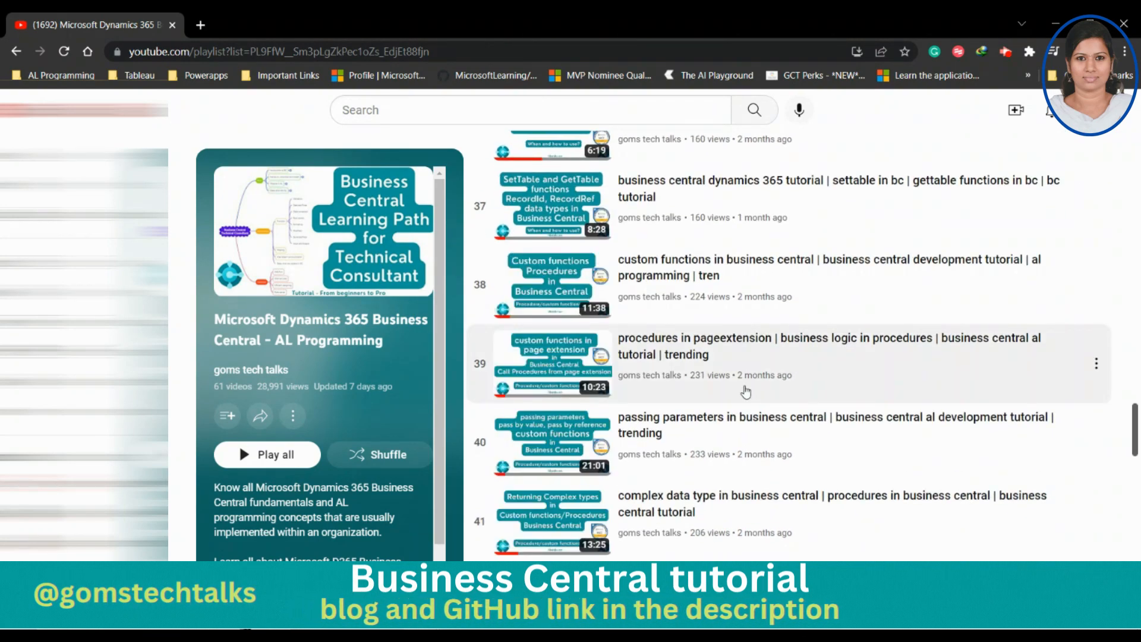
scroll(844, 348, down, 10)
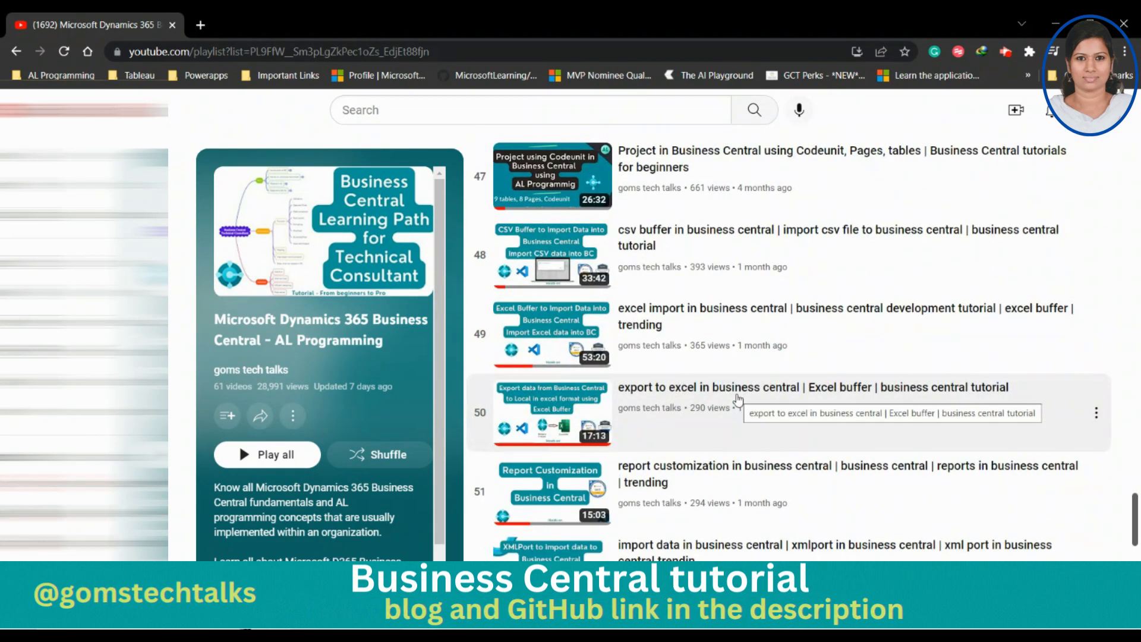
scroll(743, 403, down, 5)
scroll(753, 410, down, 3)
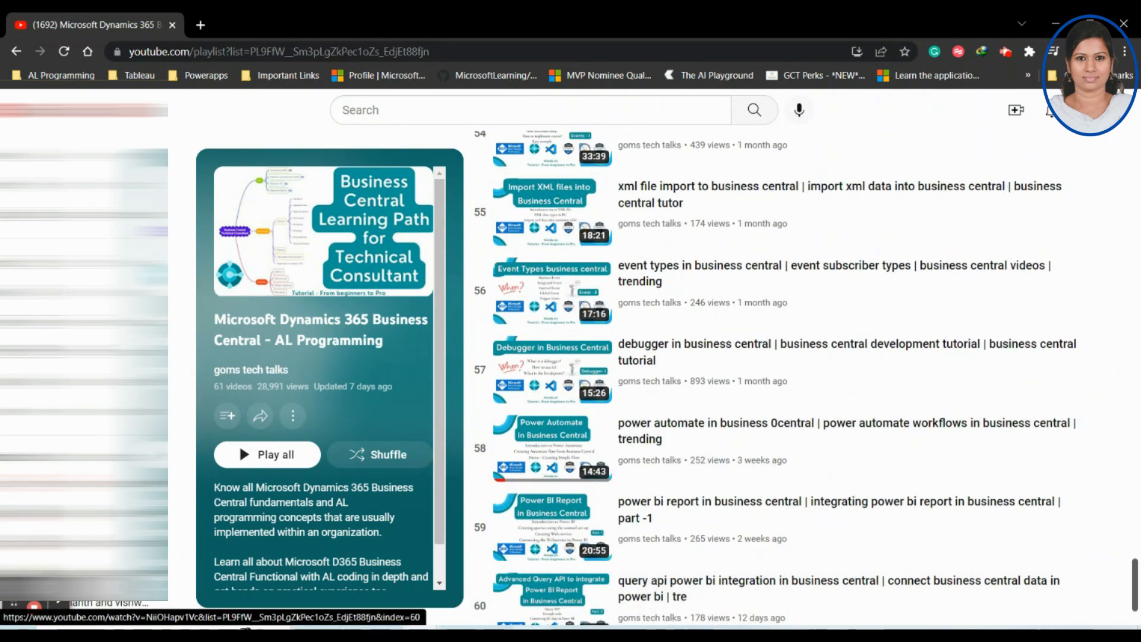
Switch back to Visual Studio Code and open Customerreport.rdl externally in Microsoft Report Builder.
click(569, 635)
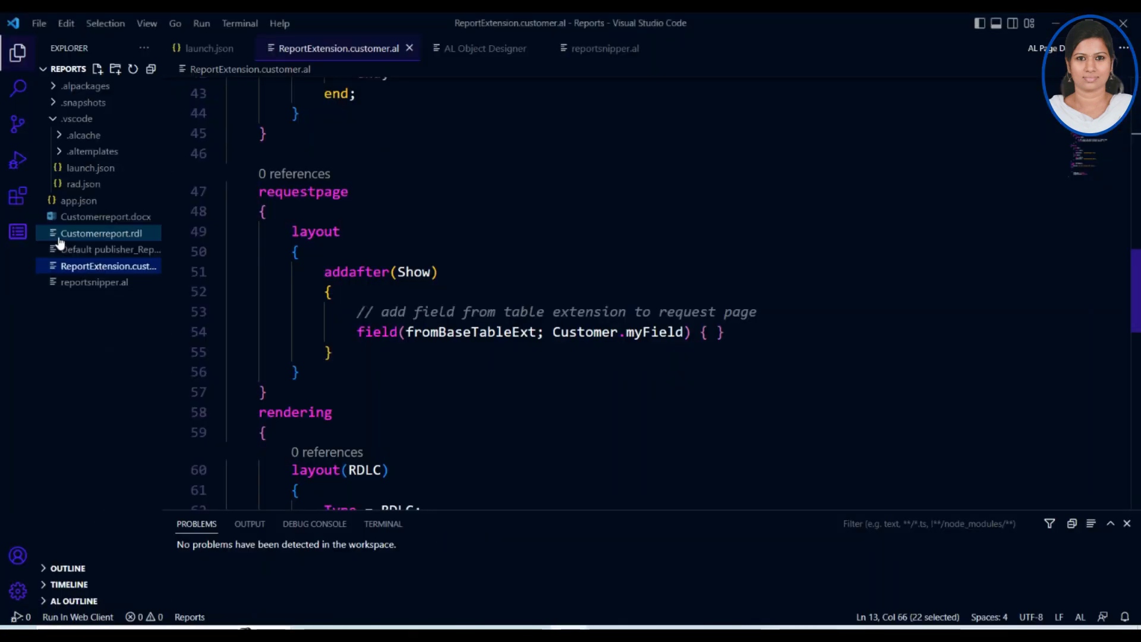
right_click(60, 238)
click(120, 269)
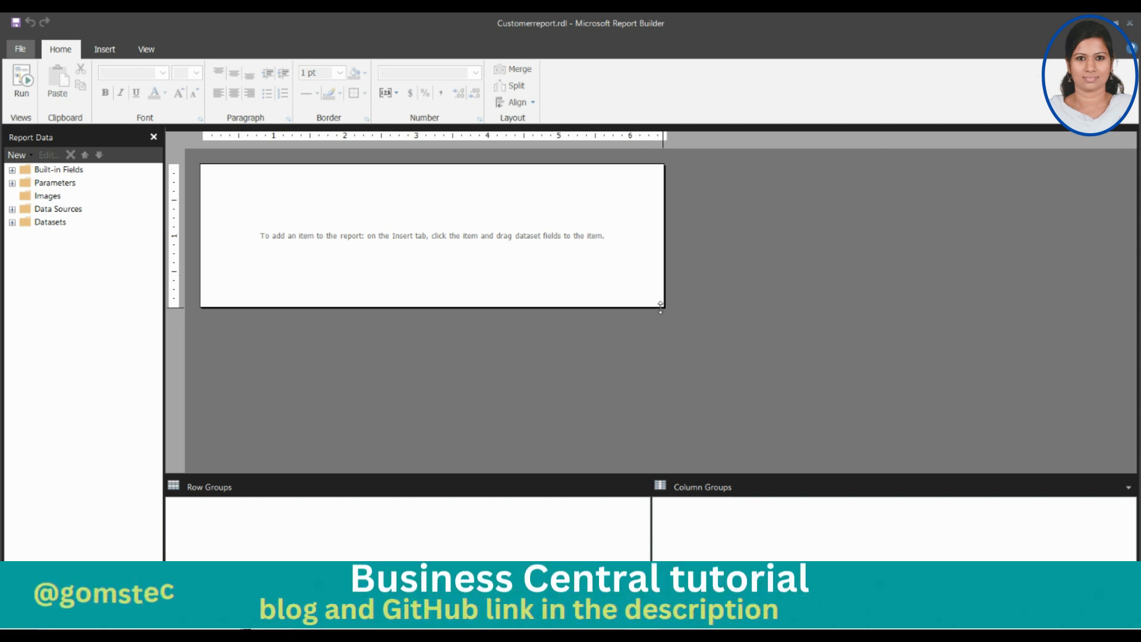
Enlarge the blank report body to about 9.6 inches wide and 3.2 inches high.
drag(662, 307, 701, 391)
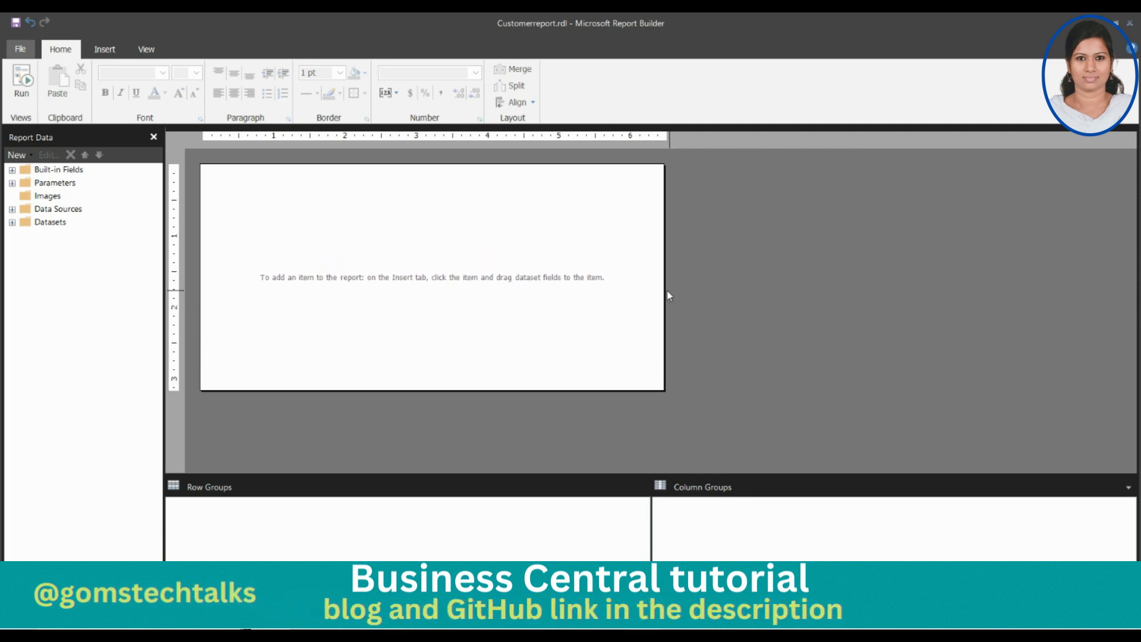
drag(663, 299, 883, 303)
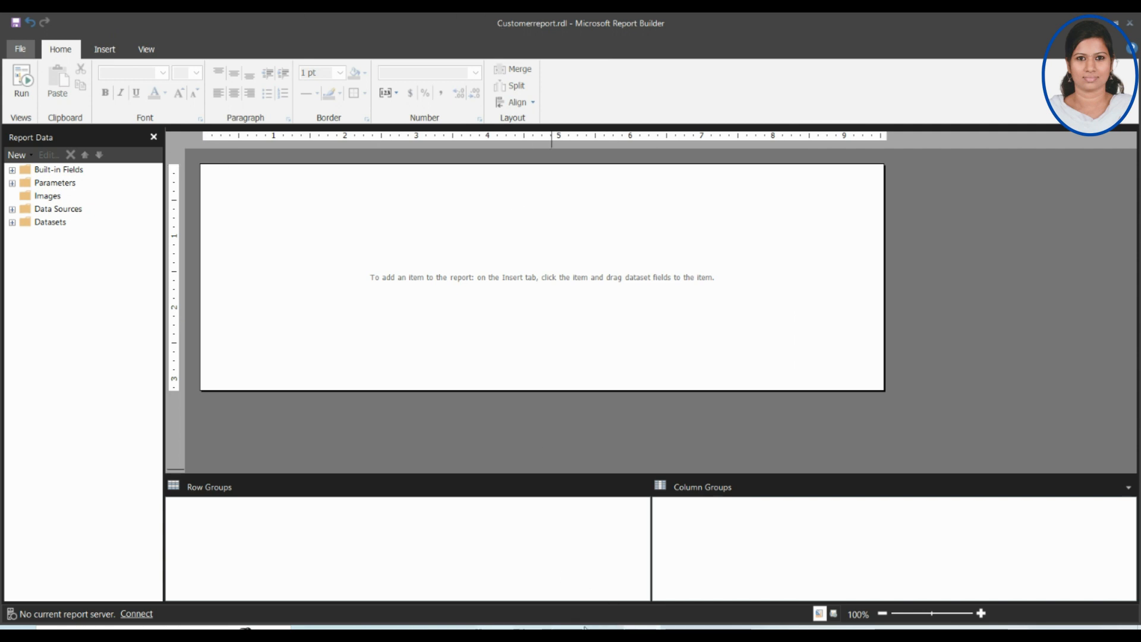
Switch to the whiteboard app, start annotating over the desktop, and circle the Customerreport.rdl file name with the black pen.
click(606, 628)
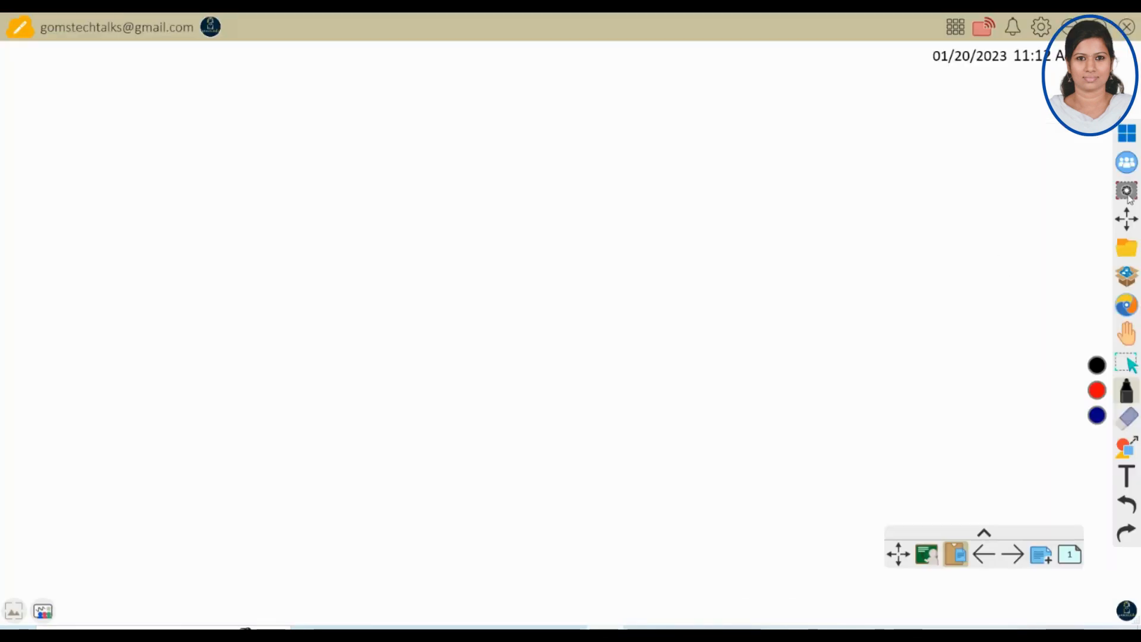
click(1127, 137)
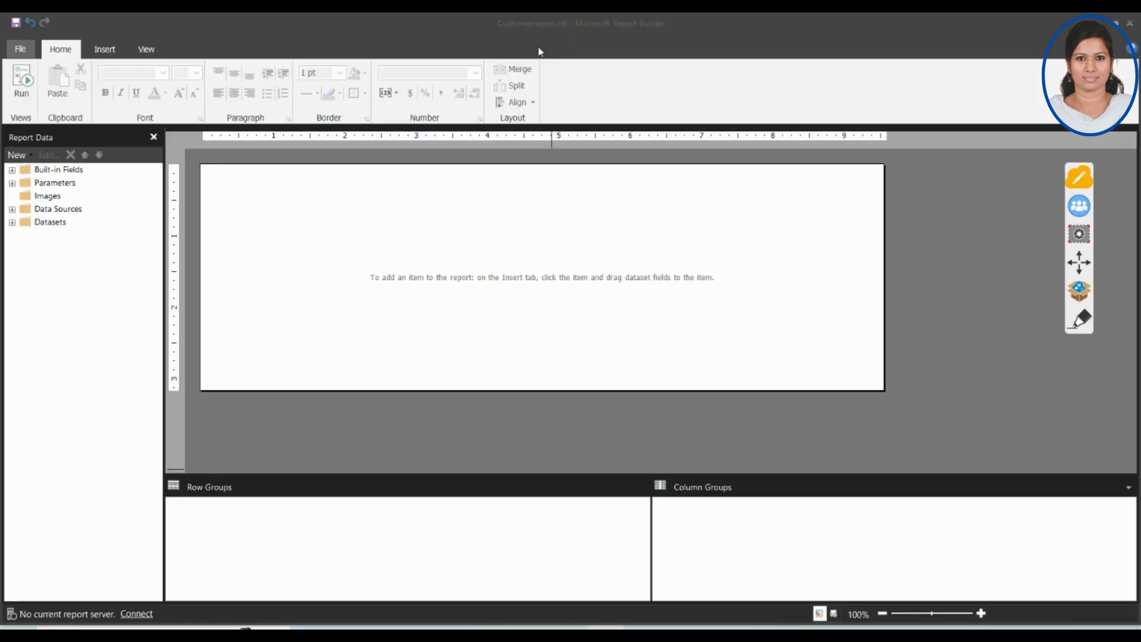
click(1080, 319)
mouse_move(495, 34)
mouse_down()
mouse_move(573, 36)
mouse_move(515, 19)
mouse_move(499, 35)
mouse_move(510, 37)
mouse_up()
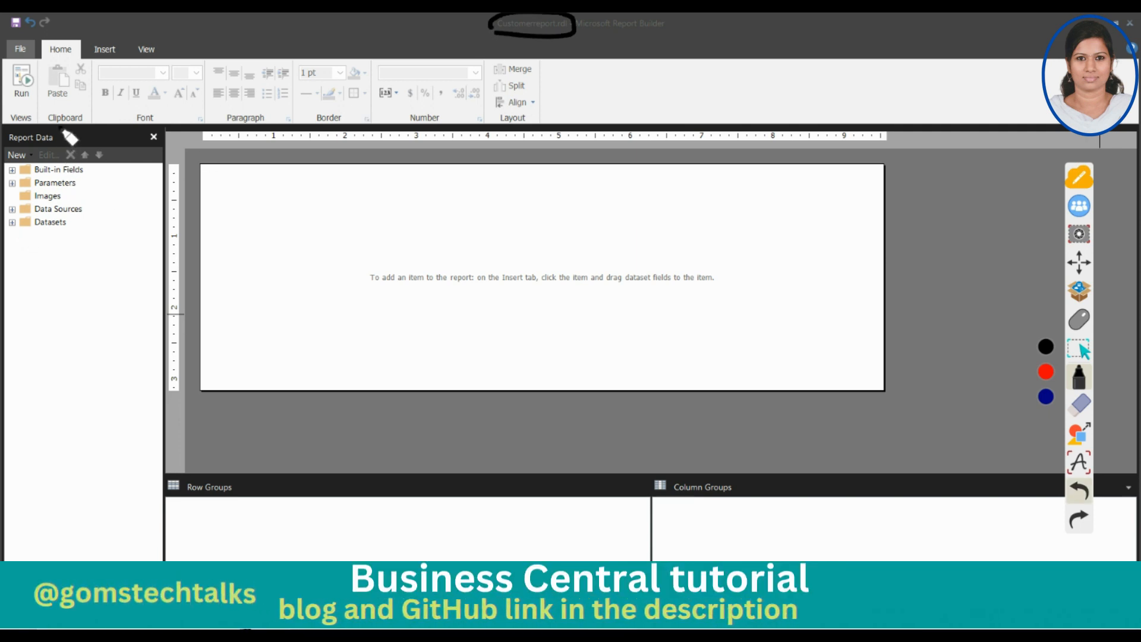
Circle the Report Data pane and its Datasets folder with the black pen.
mouse_move(61, 127)
mouse_down()
mouse_move(26, 124)
mouse_move(3, 159)
mouse_up()
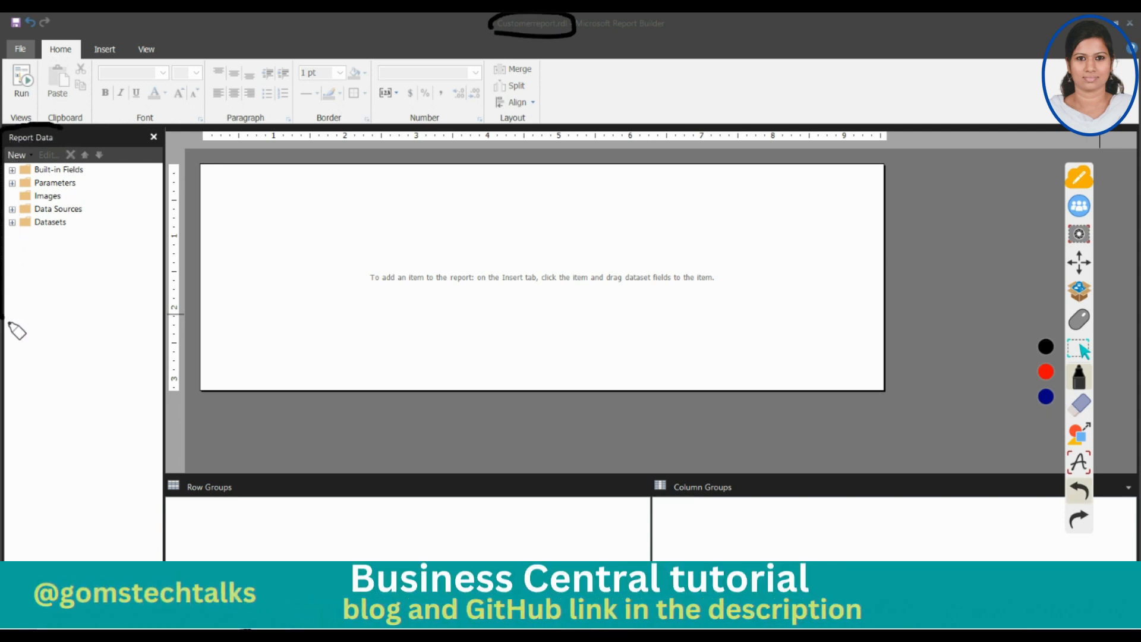
mouse_move(8, 318)
mouse_down()
mouse_move(122, 331)
mouse_move(157, 235)
mouse_move(158, 178)
mouse_move(89, 126)
mouse_move(55, 119)
mouse_up()
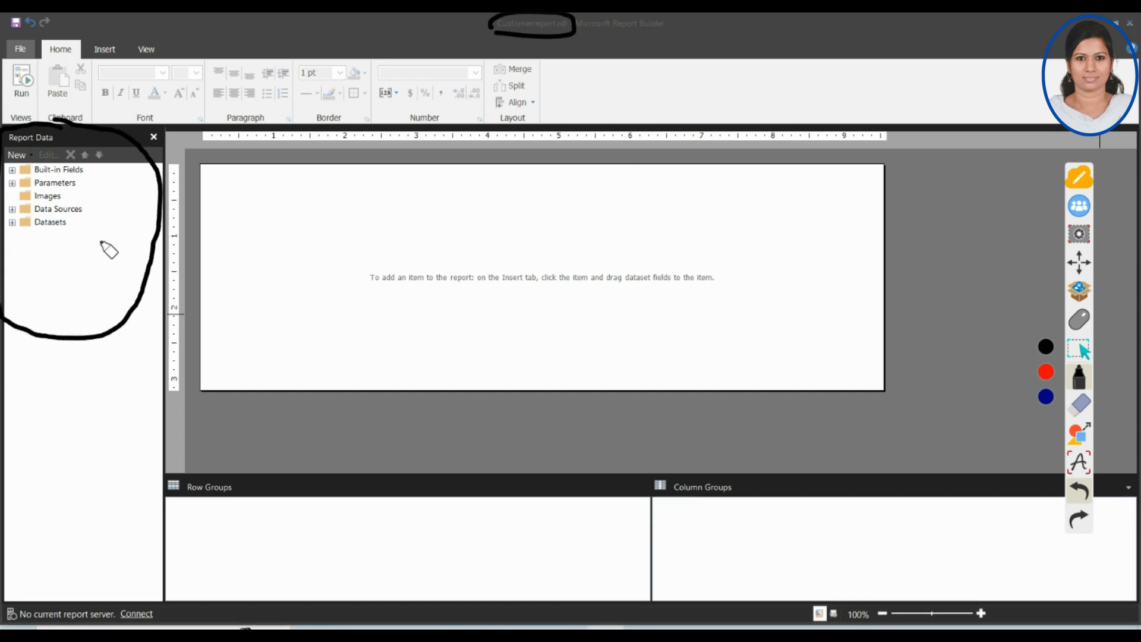
mouse_move(7, 233)
mouse_down()
mouse_move(83, 242)
mouse_move(76, 222)
mouse_move(27, 208)
mouse_move(8, 230)
mouse_up()
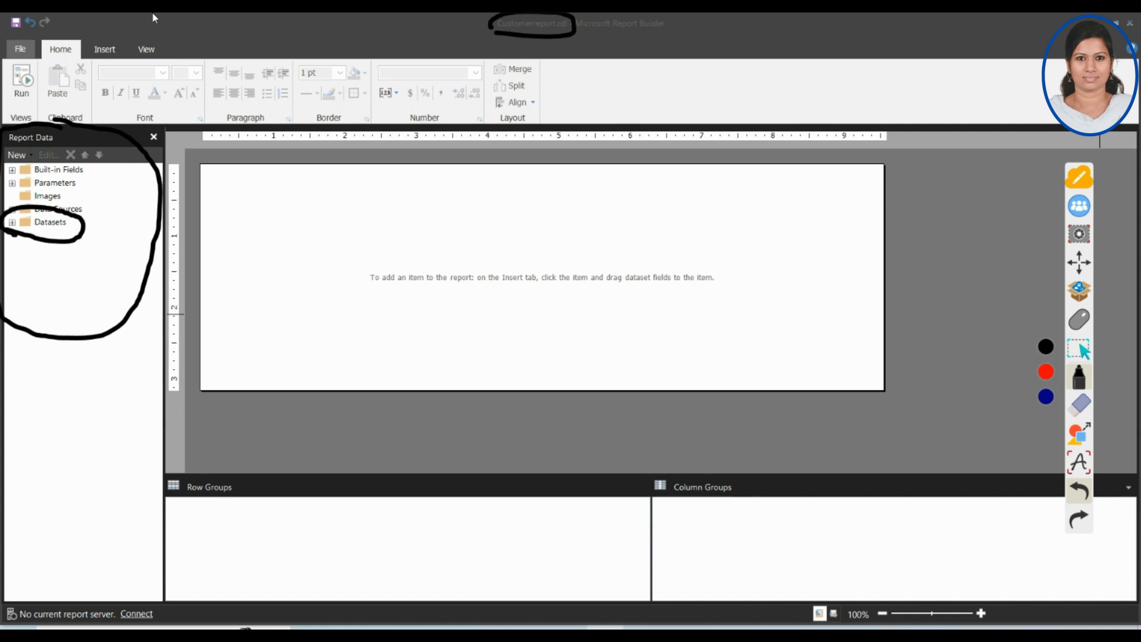
Mark the File, Home, Insert and View headings and circle the Row Groups and Column Groups areas with the black pen.
mouse_move(83, 37)
mouse_down()
mouse_move(36, 27)
mouse_move(11, 56)
mouse_move(119, 66)
mouse_move(164, 44)
mouse_move(70, 25)
mouse_move(21, 82)
mouse_up()
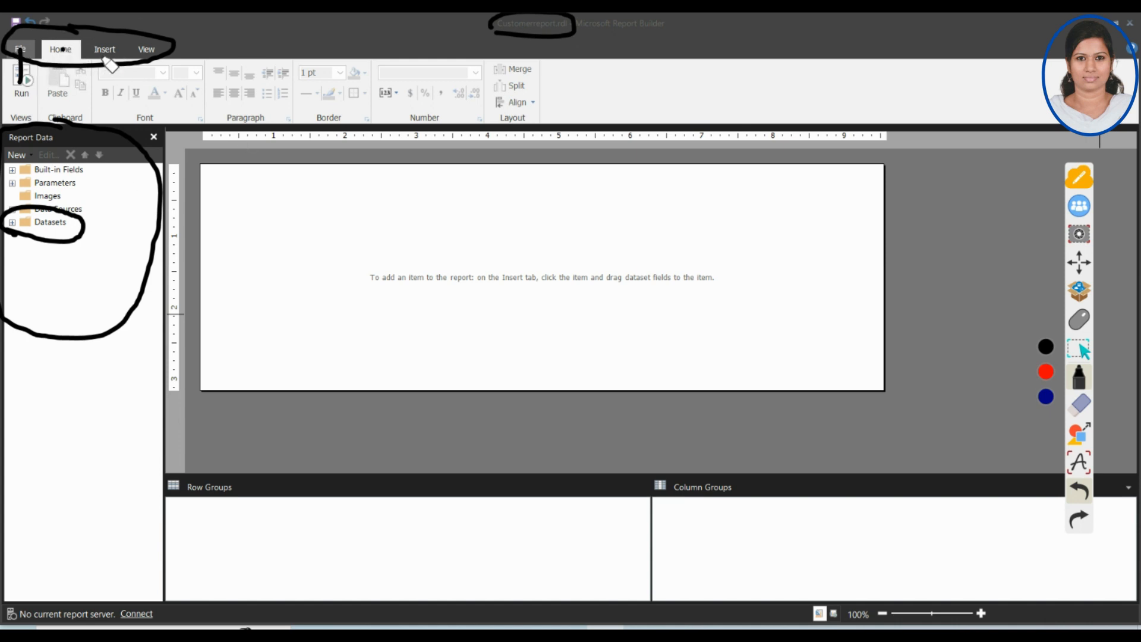
drag(94, 49, 143, 60)
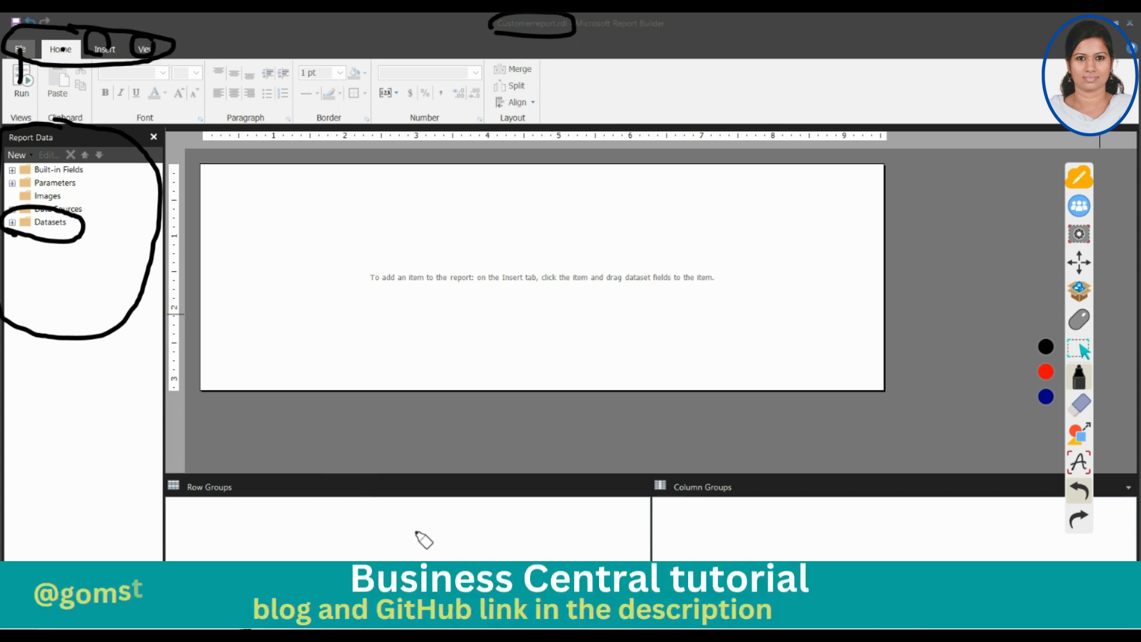
mouse_move(407, 502)
mouse_down()
mouse_move(216, 545)
mouse_move(364, 491)
mouse_up()
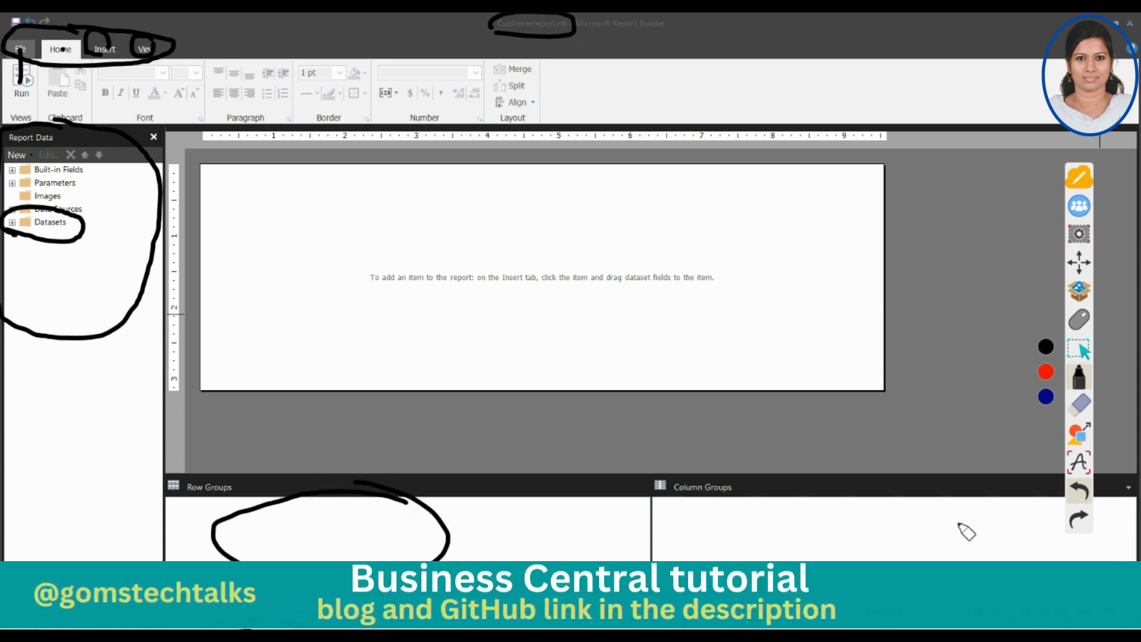
mouse_move(776, 492)
mouse_down()
mouse_move(722, 556)
mouse_move(783, 501)
mouse_up()
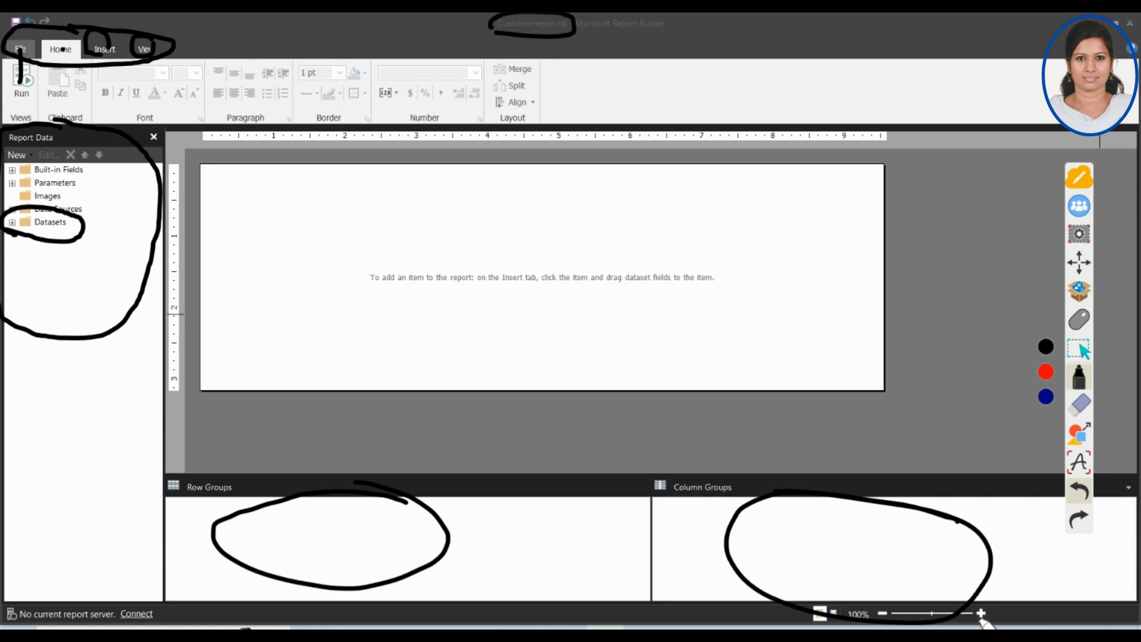
Erase all pen annotations from the desktop and return to normal pointer mode.
click(1082, 406)
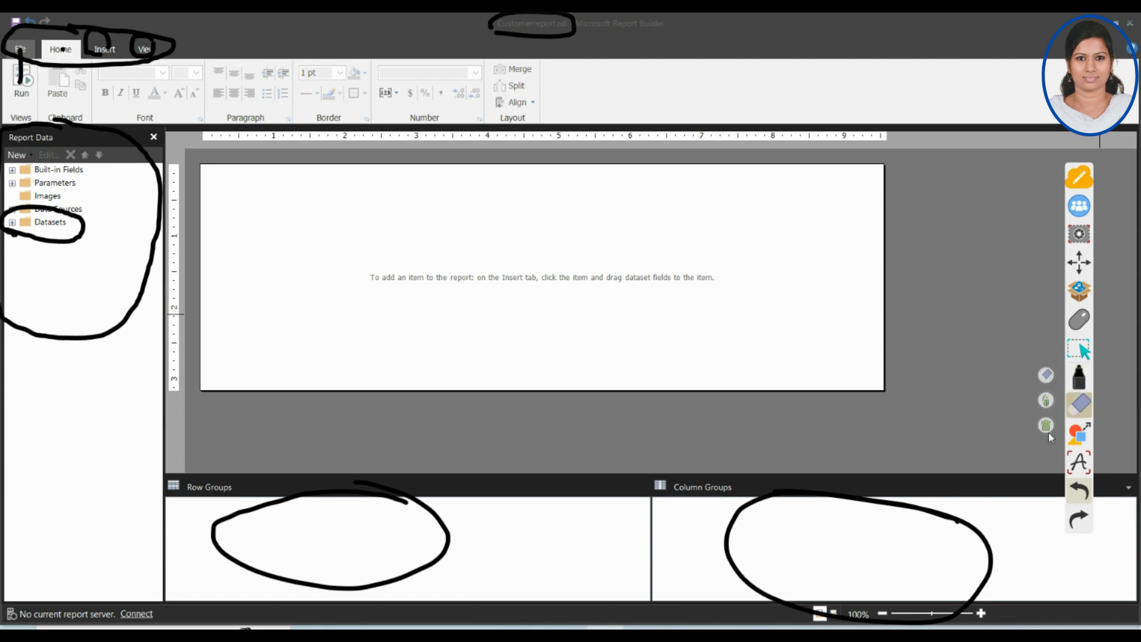
click(1047, 429)
click(1080, 322)
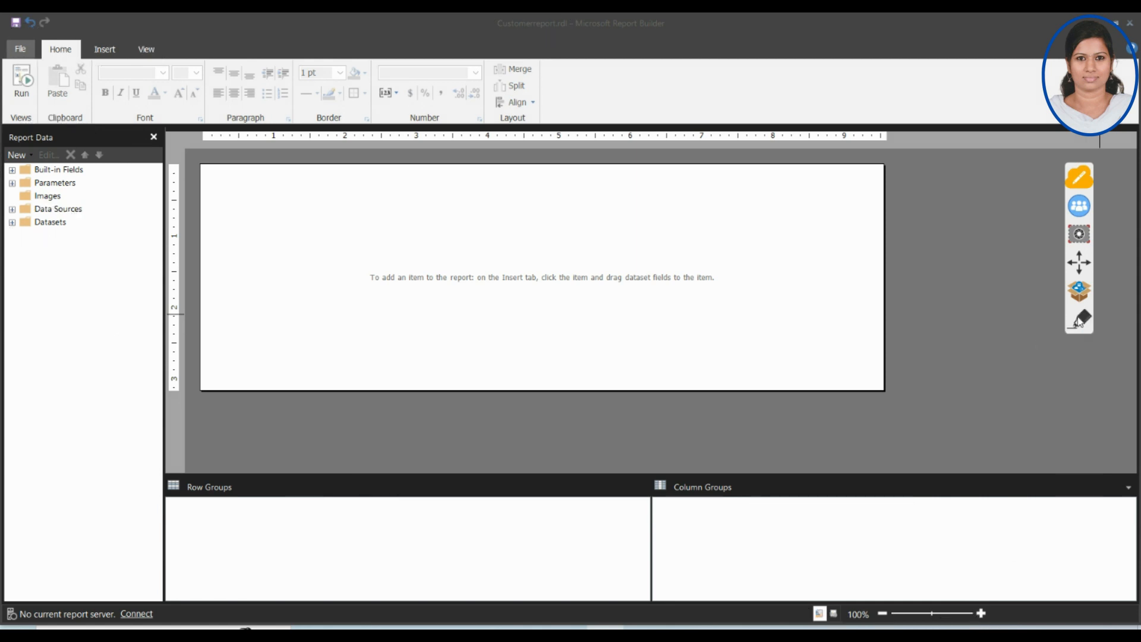
Review the file commands, the Home tools and the insertable report items, including the Map options.
click(27, 50)
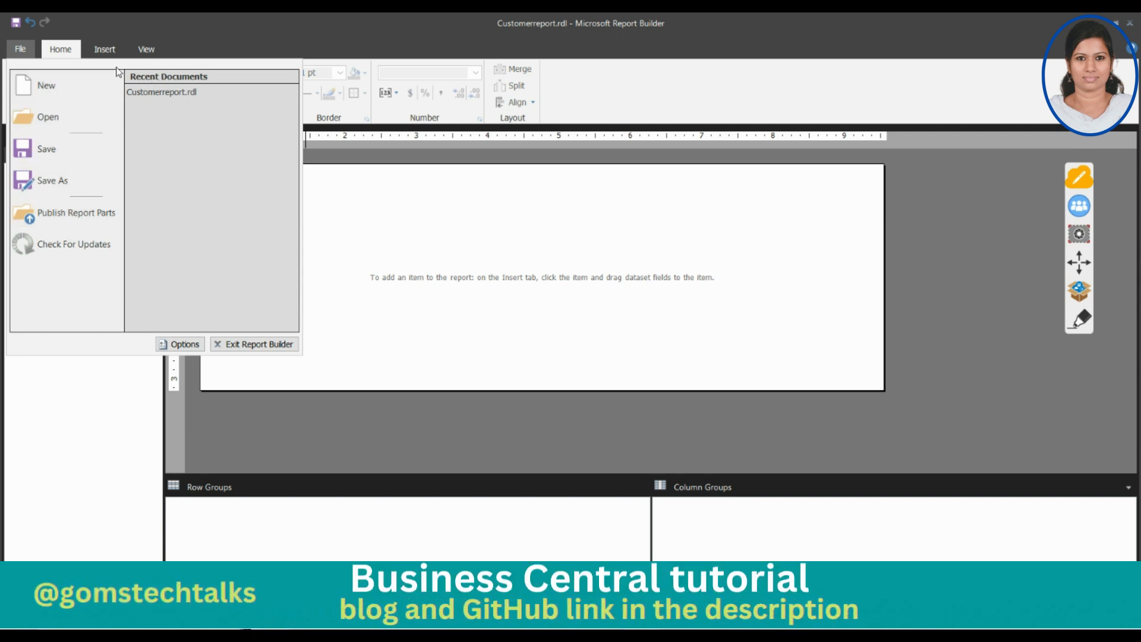
click(65, 51)
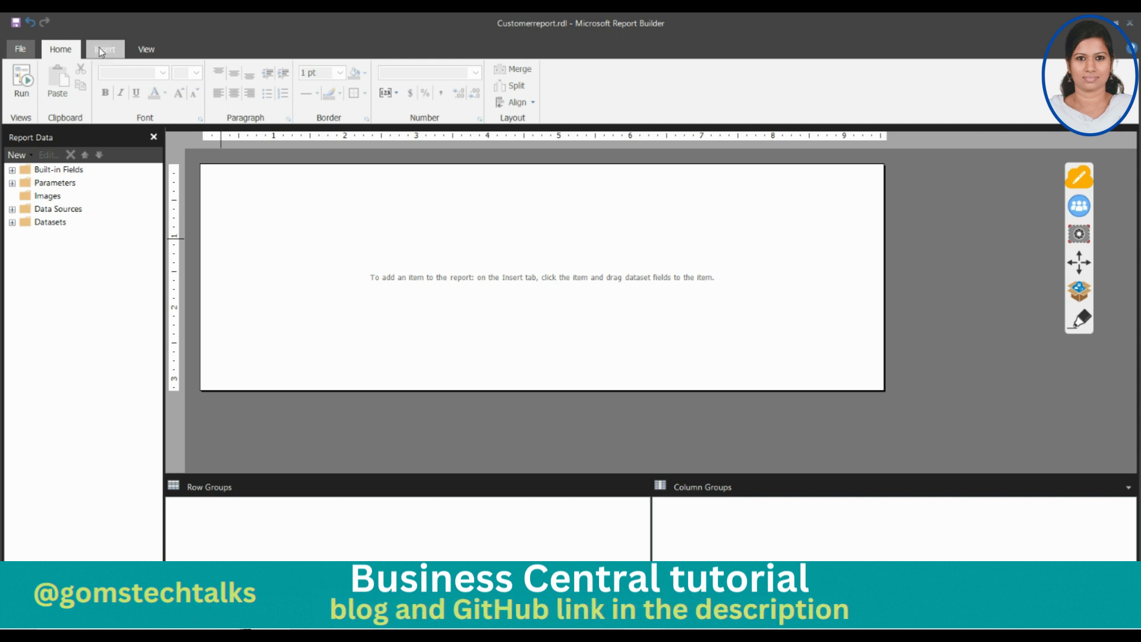
click(118, 55)
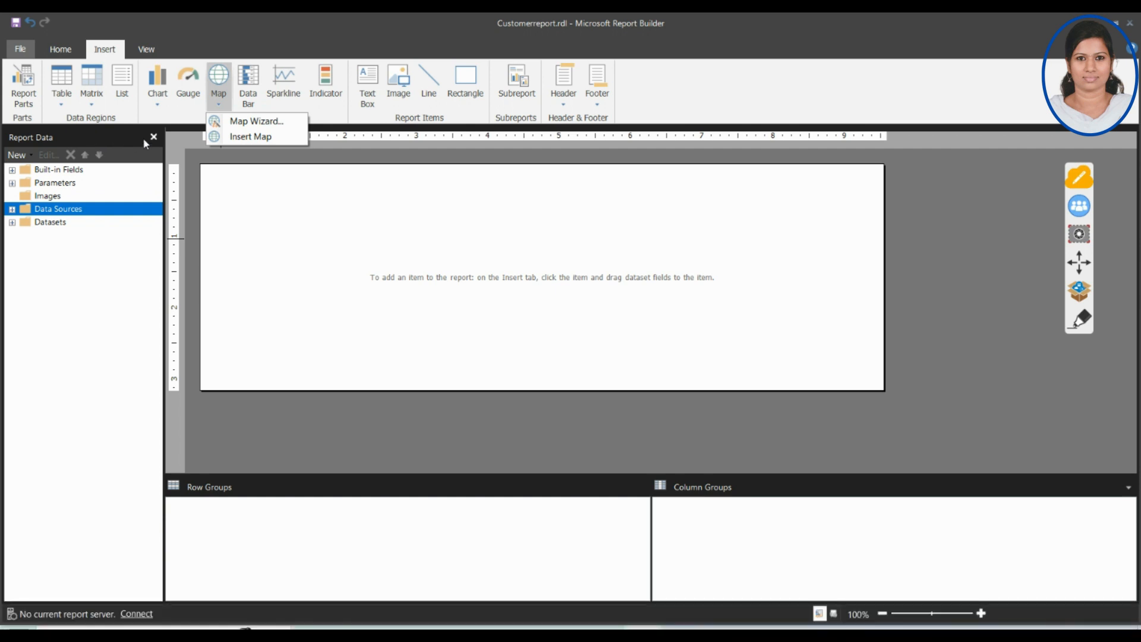
click(292, 199)
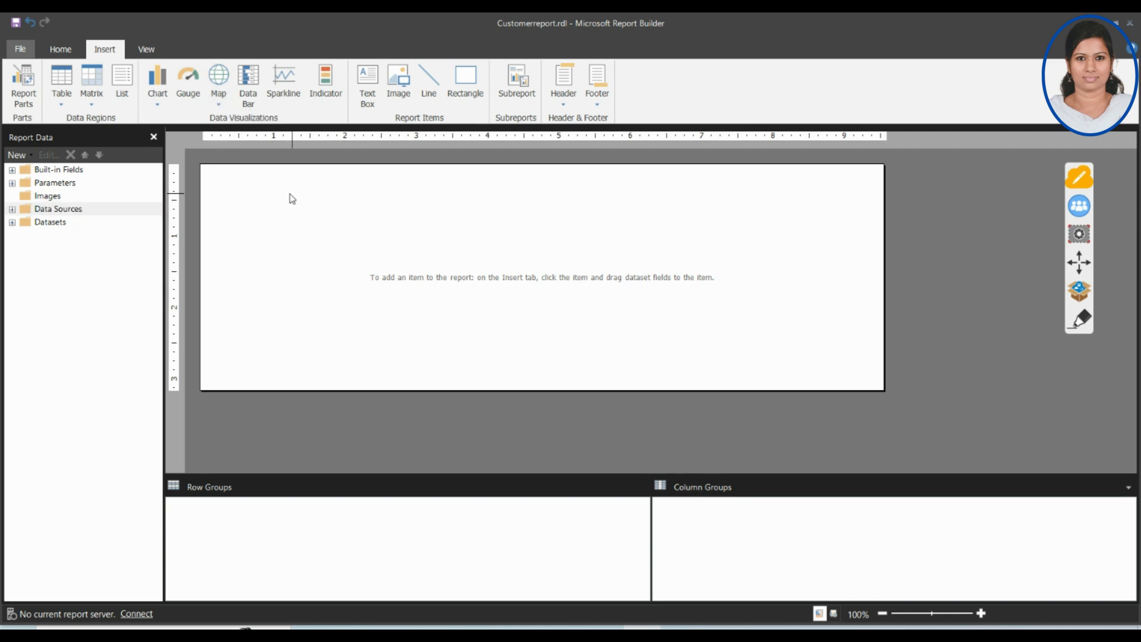
Mark the Data Regions, Data Visualizations, Report Items, Subreports and Header & Footer groups with the black pen.
click(1077, 324)
mouse_move(110, 106)
mouse_down()
mouse_move(89, 121)
mouse_move(43, 71)
mouse_move(128, 56)
mouse_move(127, 124)
mouse_up()
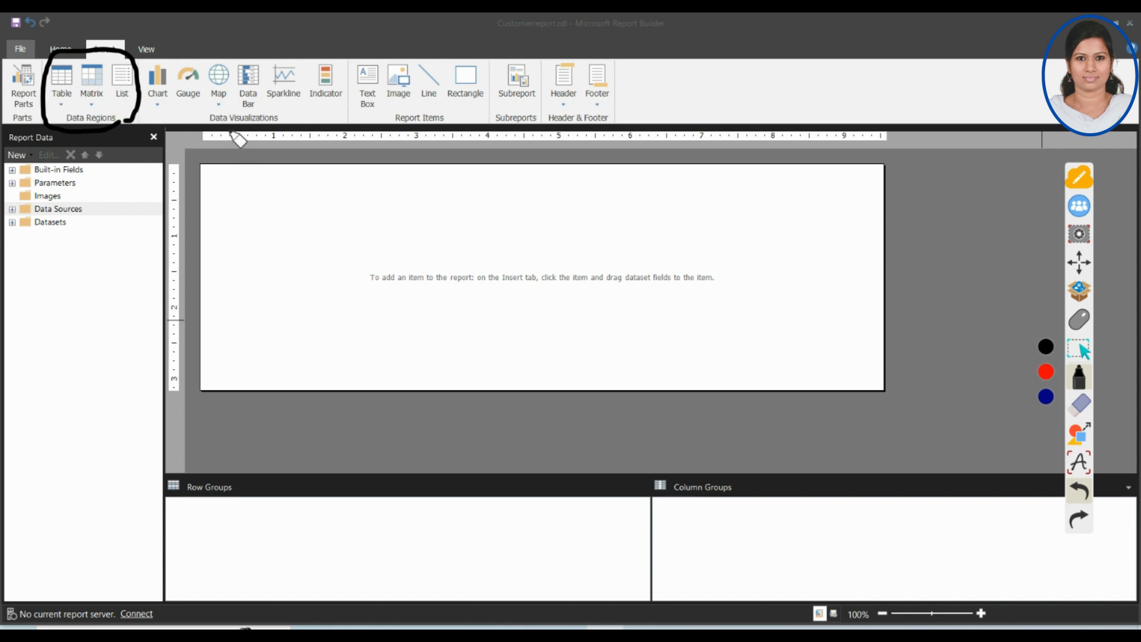
drag(209, 127, 279, 113)
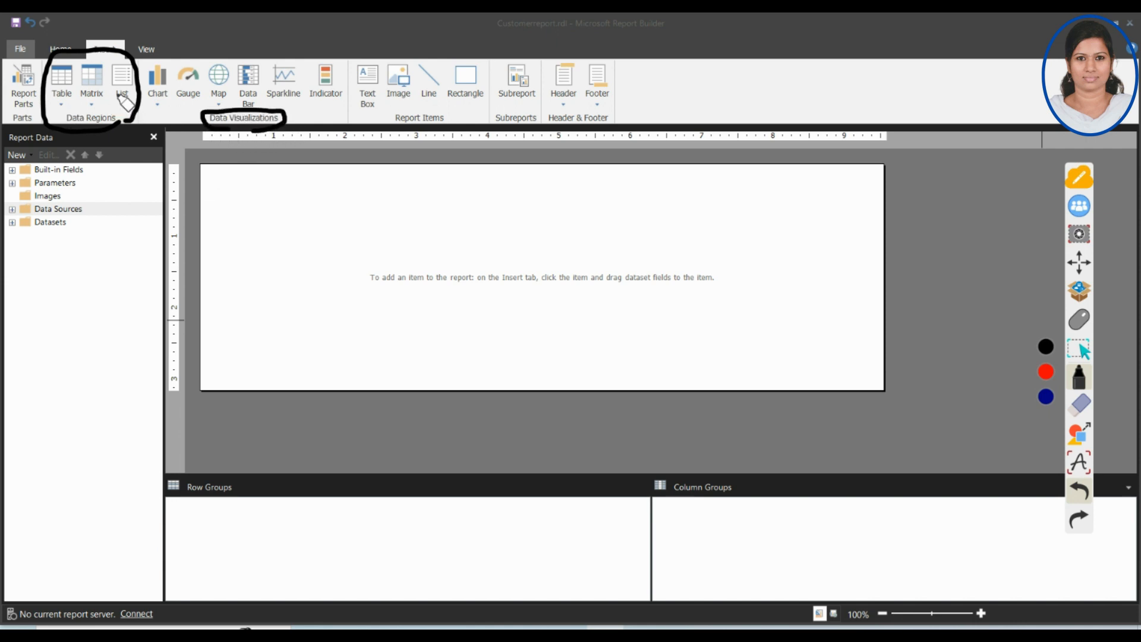
mouse_move(172, 58)
mouse_down()
mouse_move(140, 95)
mouse_move(208, 117)
mouse_move(345, 98)
mouse_move(306, 54)
mouse_move(205, 45)
mouse_move(182, 62)
mouse_up()
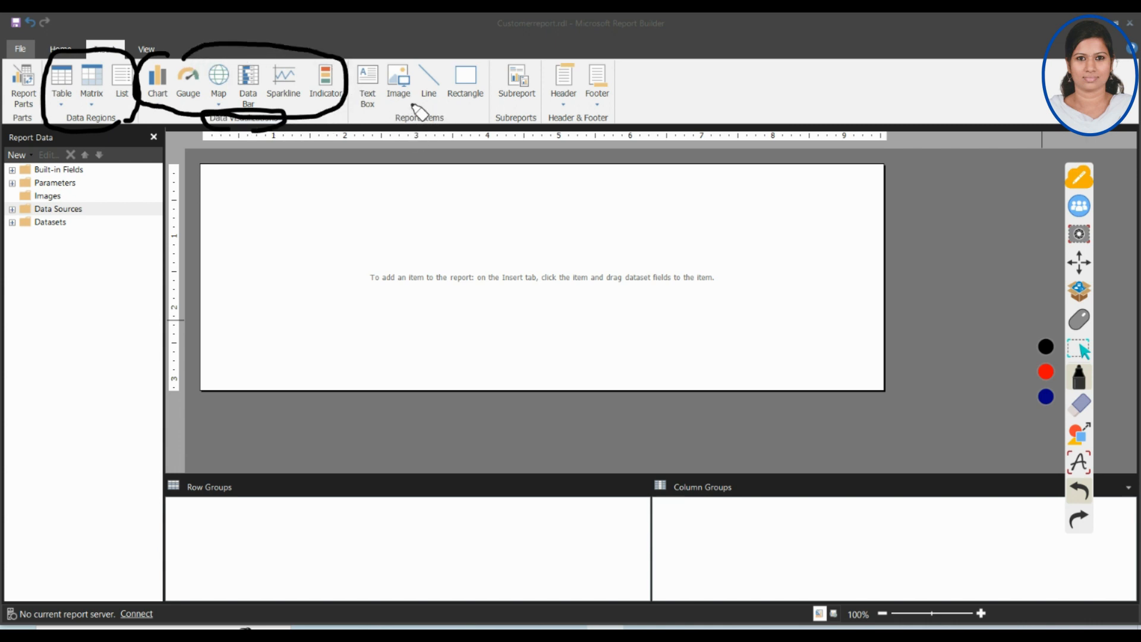
mouse_move(411, 102)
mouse_down()
mouse_move(350, 93)
mouse_move(419, 48)
mouse_move(482, 69)
mouse_up()
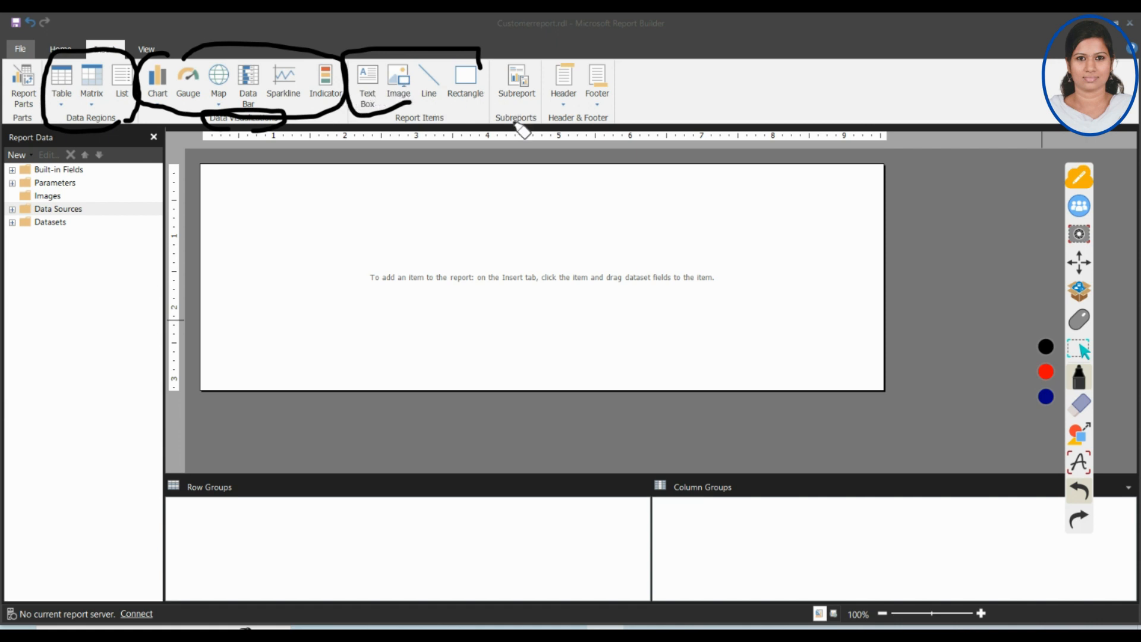
mouse_move(521, 113)
mouse_down()
mouse_move(511, 55)
mouse_move(535, 102)
mouse_move(618, 116)
mouse_move(600, 57)
mouse_move(541, 89)
mouse_move(550, 106)
mouse_up()
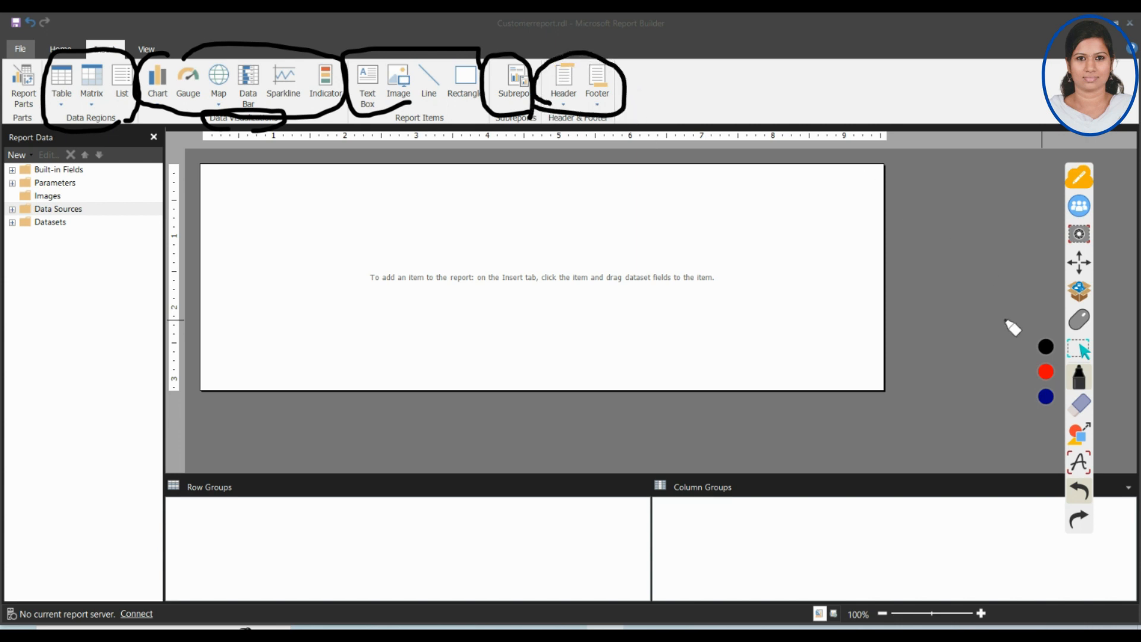
Clear the pen marks around the insert command groups and leave annotation mode.
click(1080, 409)
click(1046, 426)
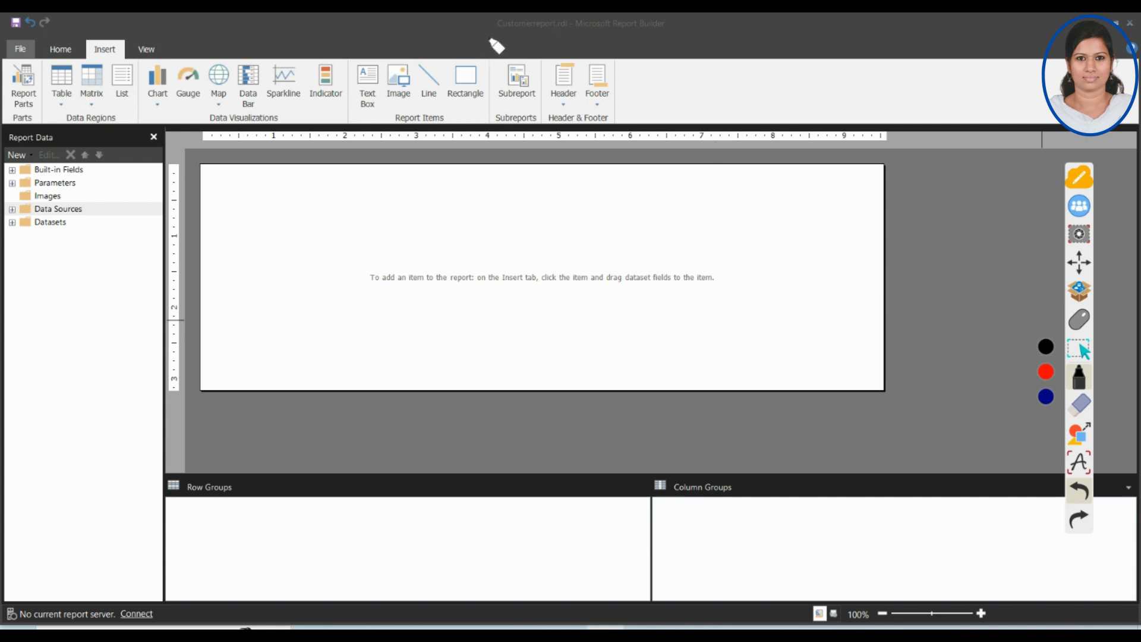
click(1083, 345)
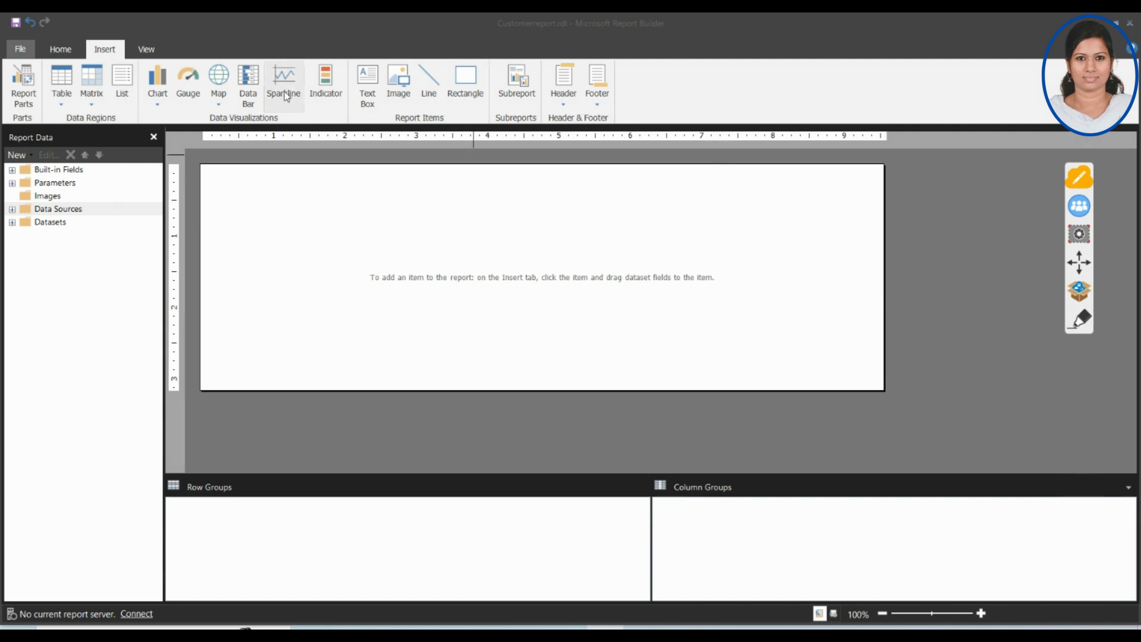
Hide the Report Data pane and show it again.
click(152, 51)
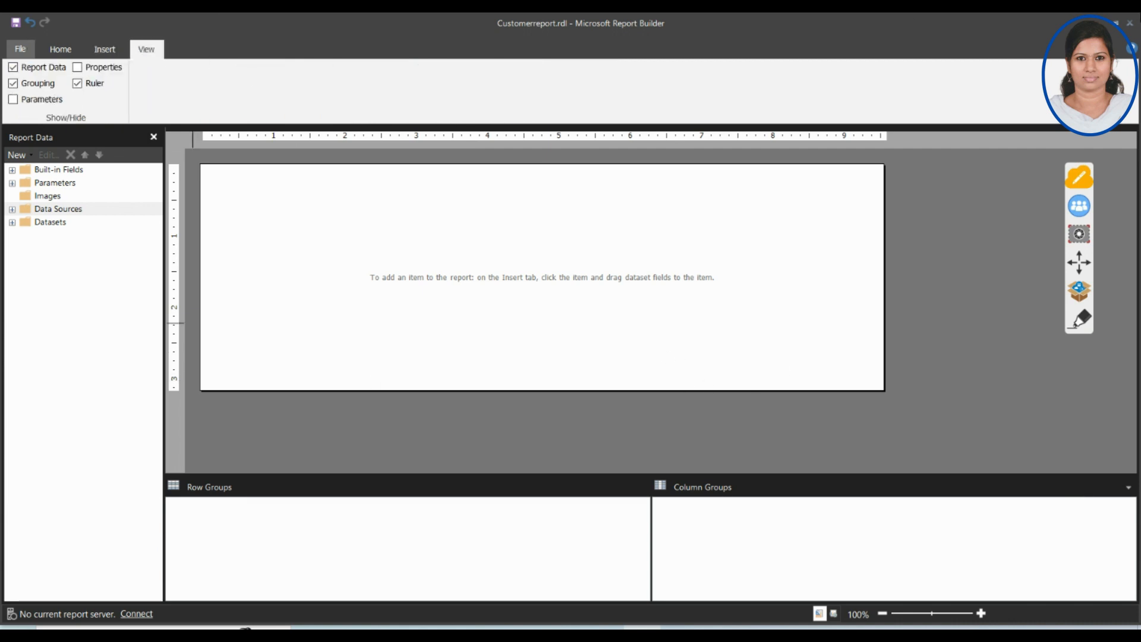
click(13, 68)
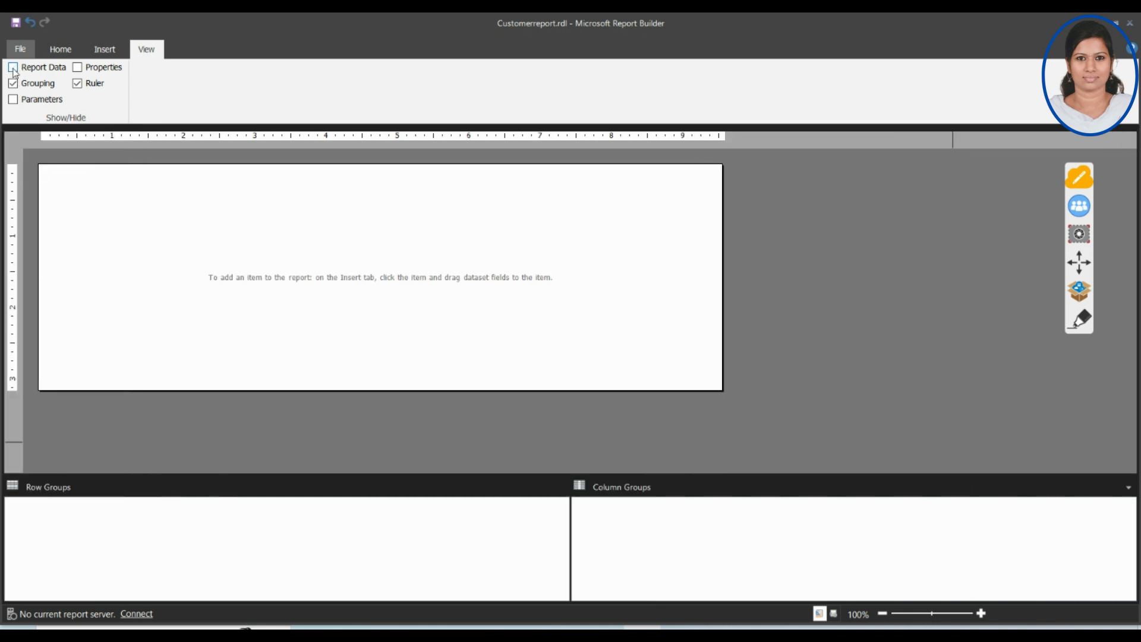
click(14, 68)
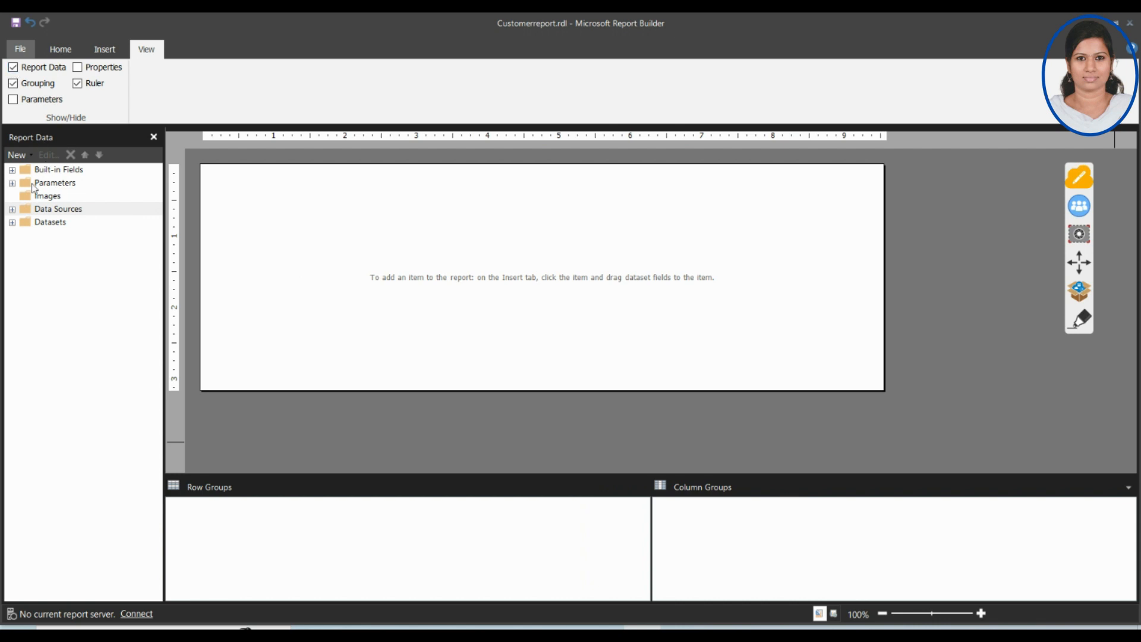
Hide the Grouping pane and display the Properties pane, leaving Parameters switched off.
click(14, 85)
click(13, 83)
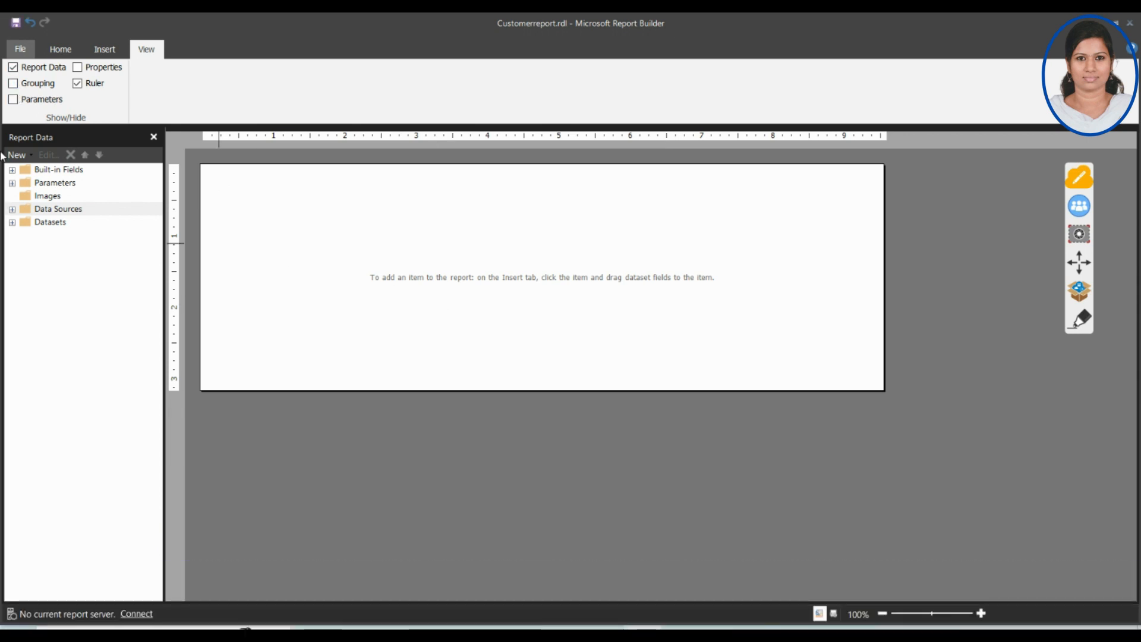
click(13, 99)
click(14, 99)
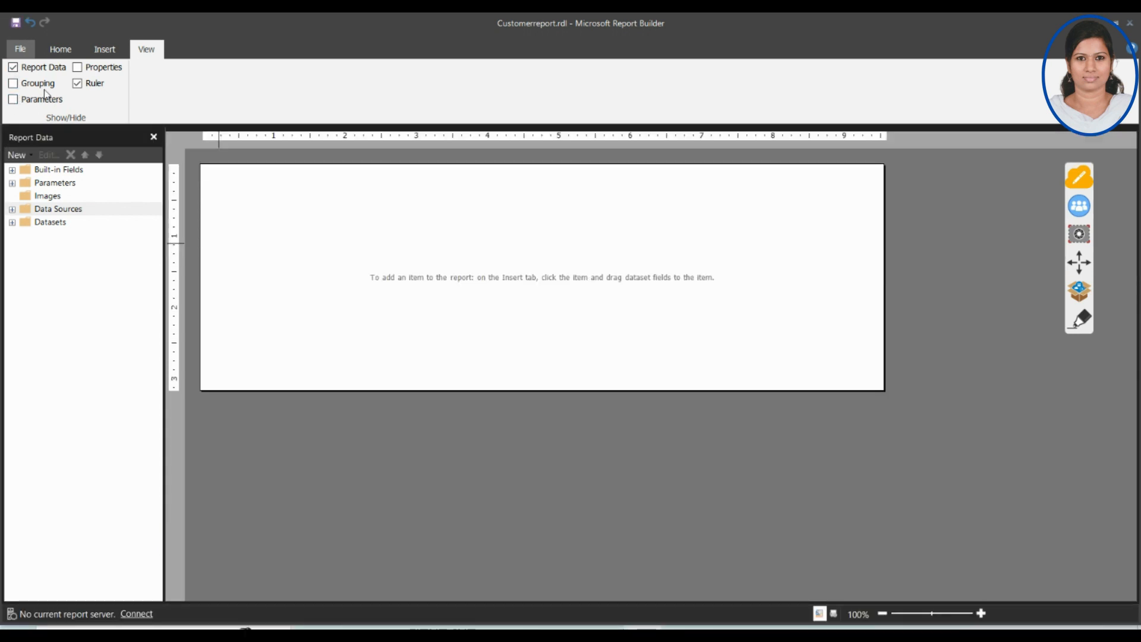
click(78, 67)
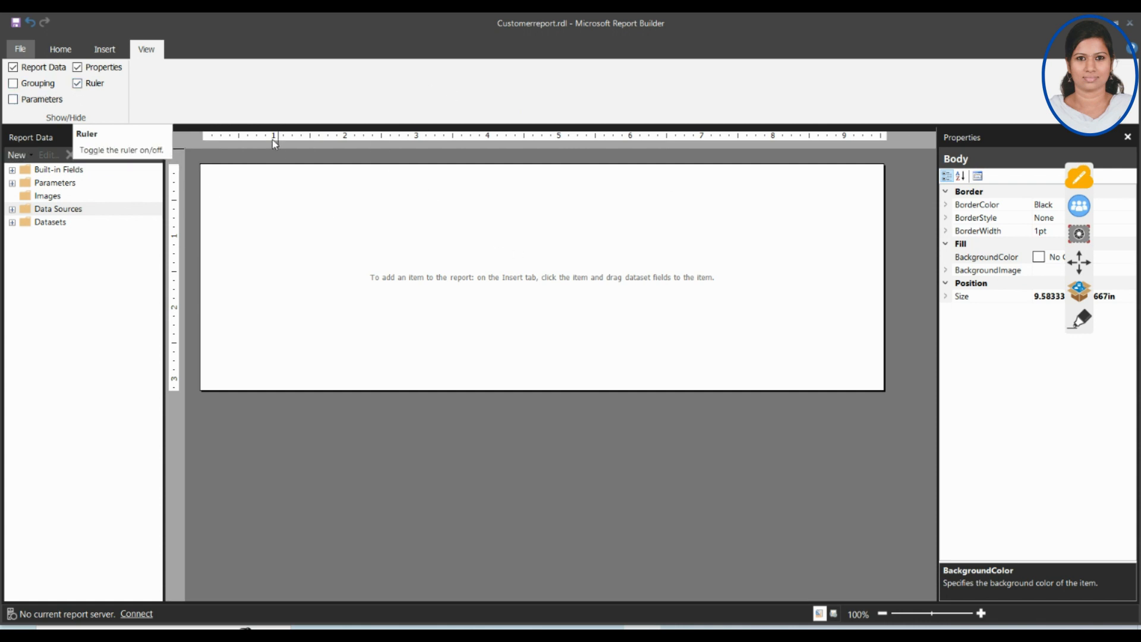
Circle the horizontal ruler above the report body with the black pen, and erase the annotation.
click(1081, 319)
mouse_move(281, 150)
mouse_down()
mouse_move(260, 113)
mouse_move(850, 144)
mouse_move(635, 162)
mouse_up()
click(1079, 376)
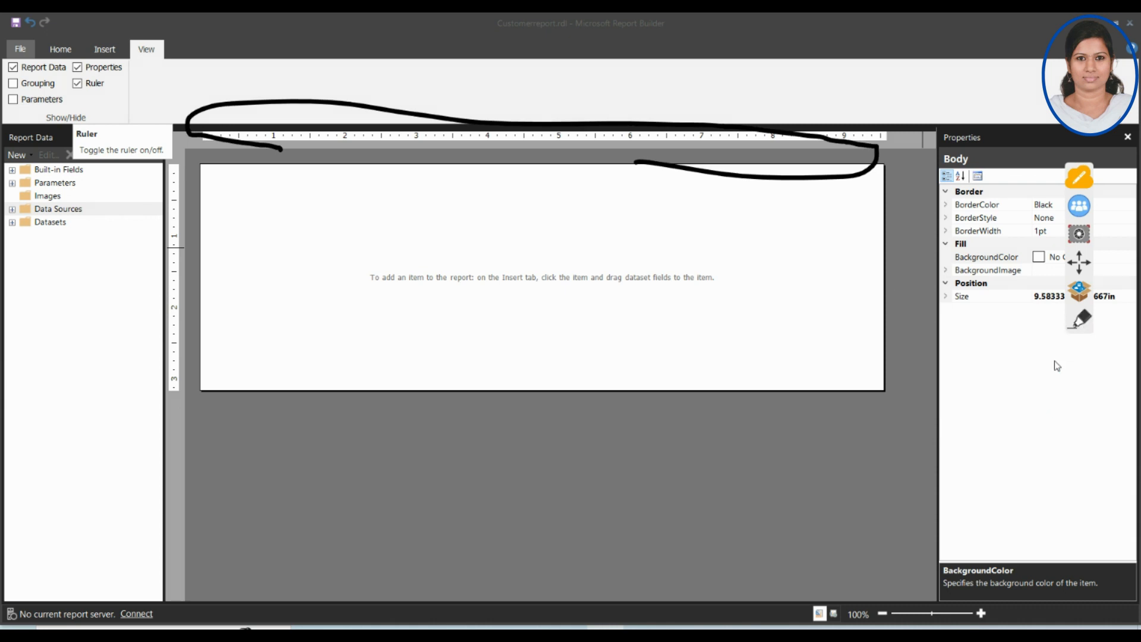
click(1089, 319)
click(1081, 319)
click(1080, 319)
click(1083, 408)
click(1047, 429)
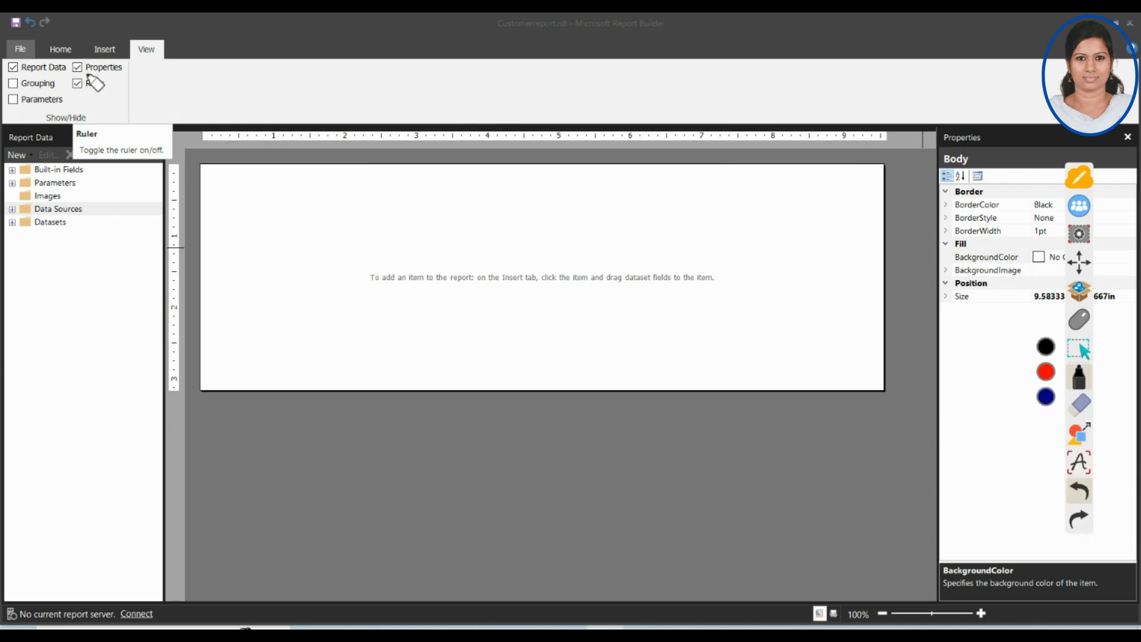
click(1080, 321)
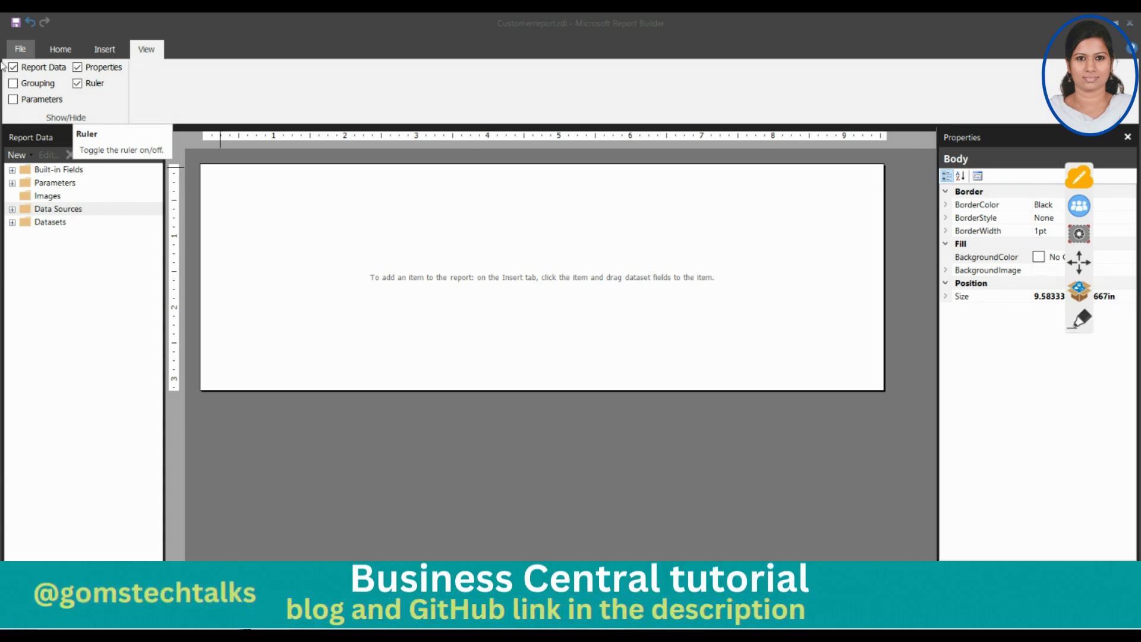
Hide the ruler and look at the options for inserting a matrix.
click(77, 83)
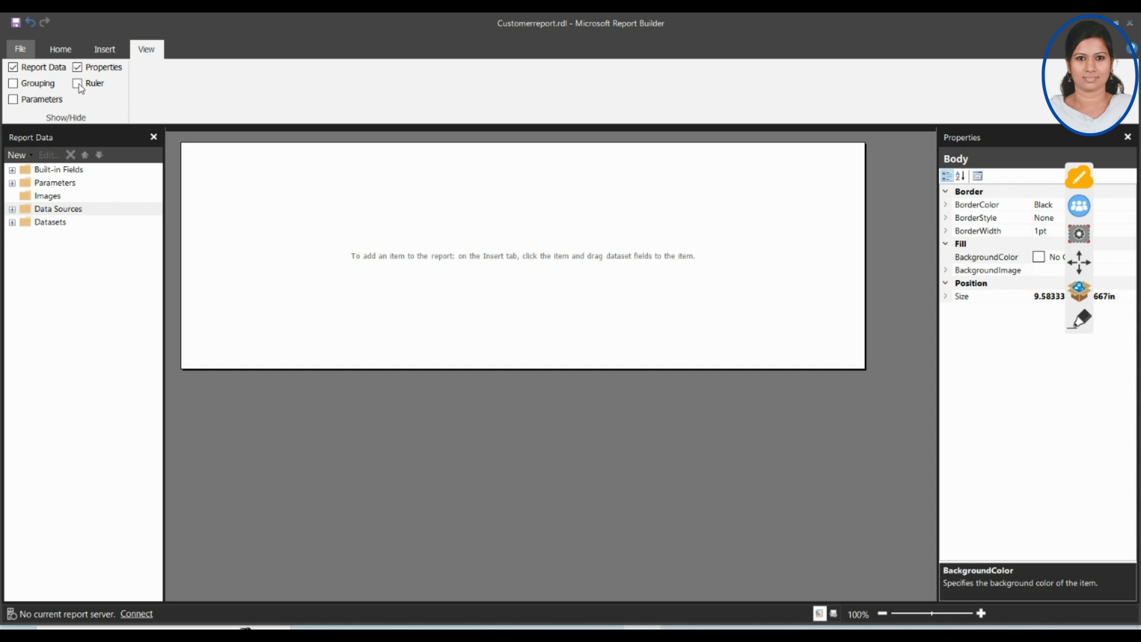
click(62, 50)
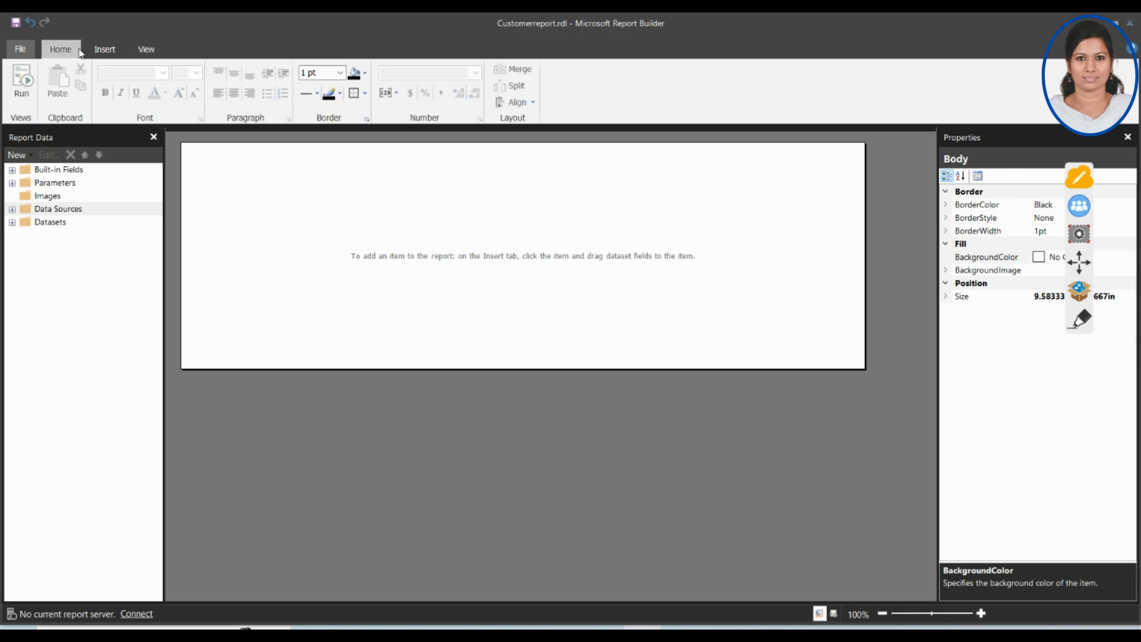
click(102, 50)
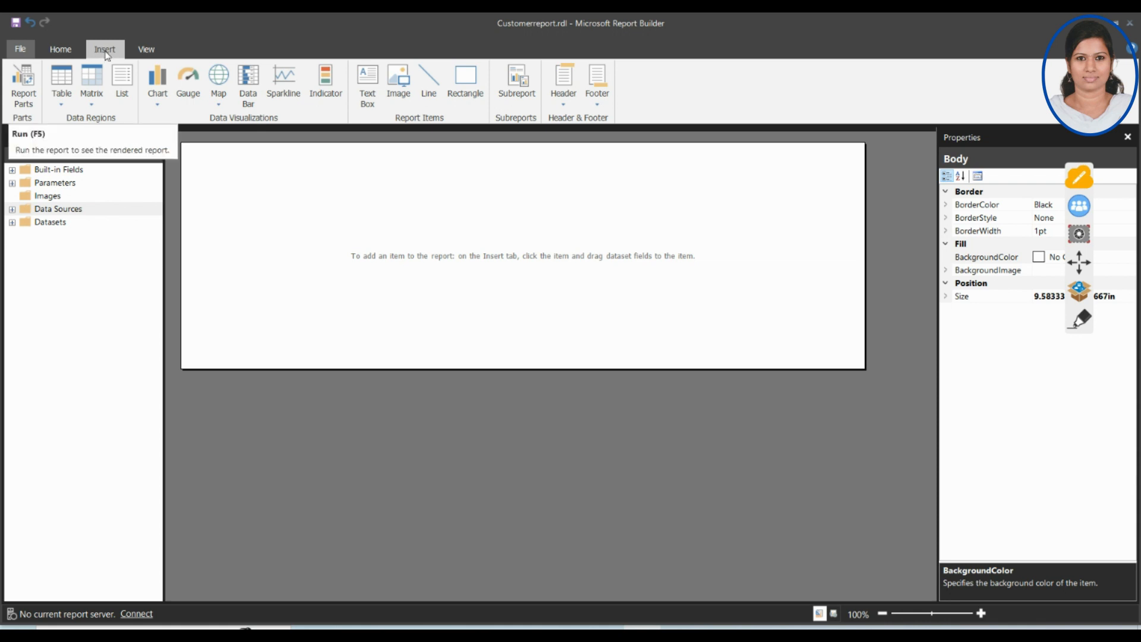
click(95, 102)
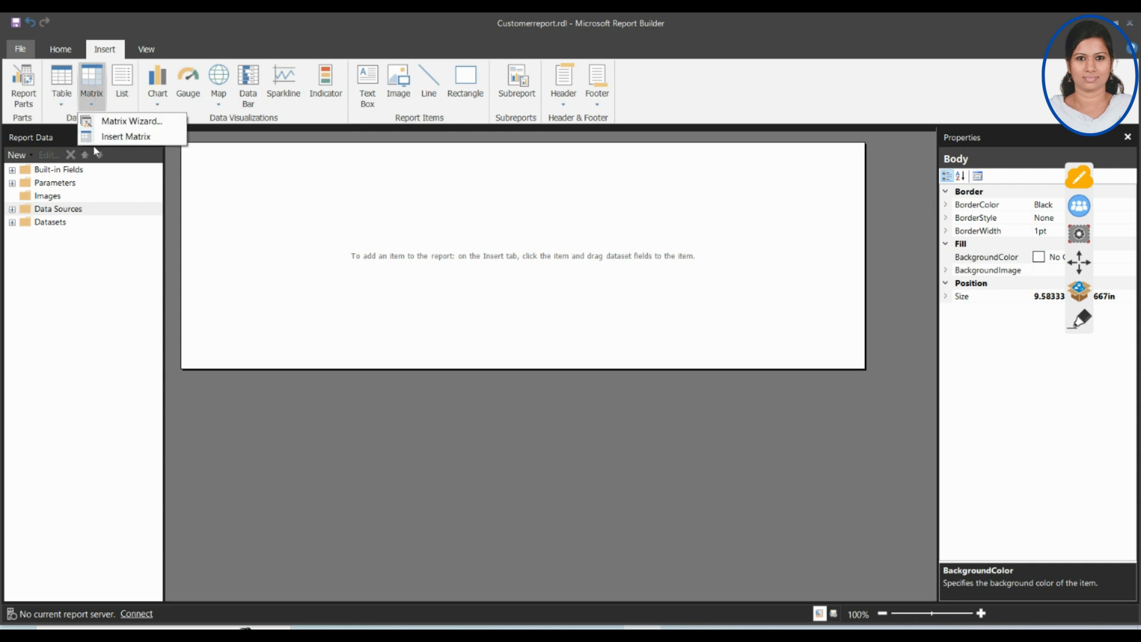
click(215, 230)
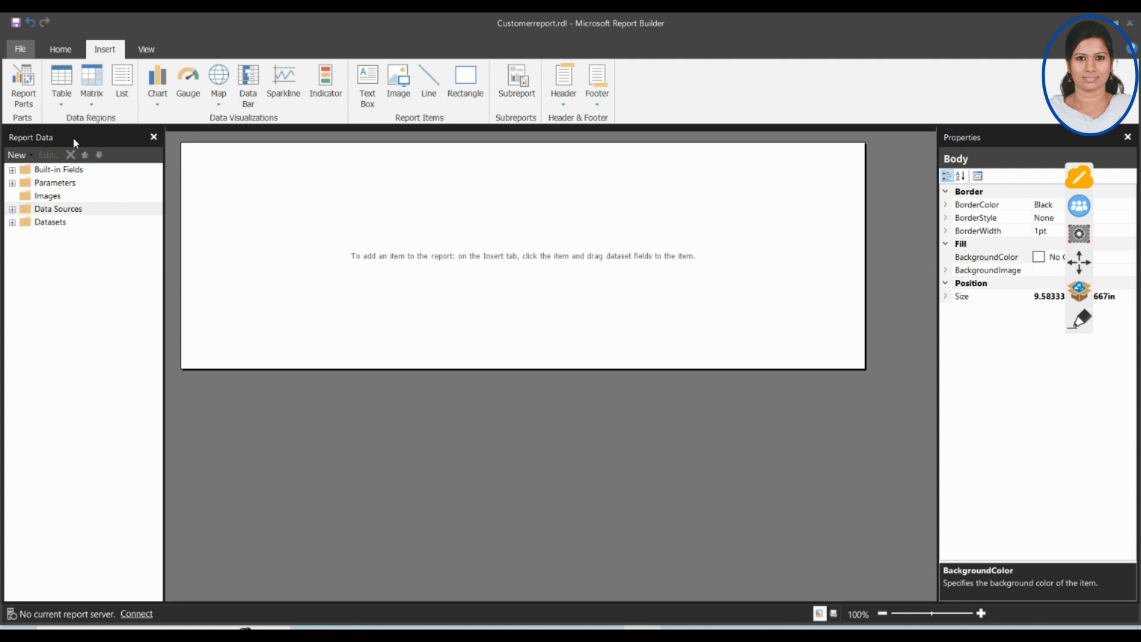
Insert a blank three-column table without the wizard, covering about half the width of the report body near its upper edge.
click(63, 106)
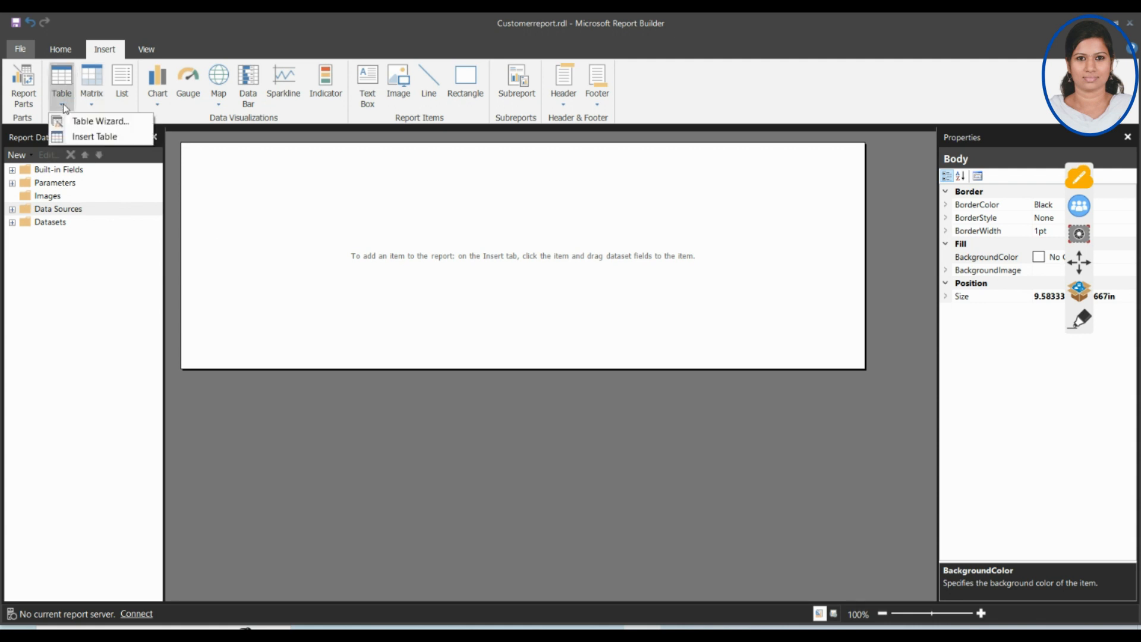
click(70, 138)
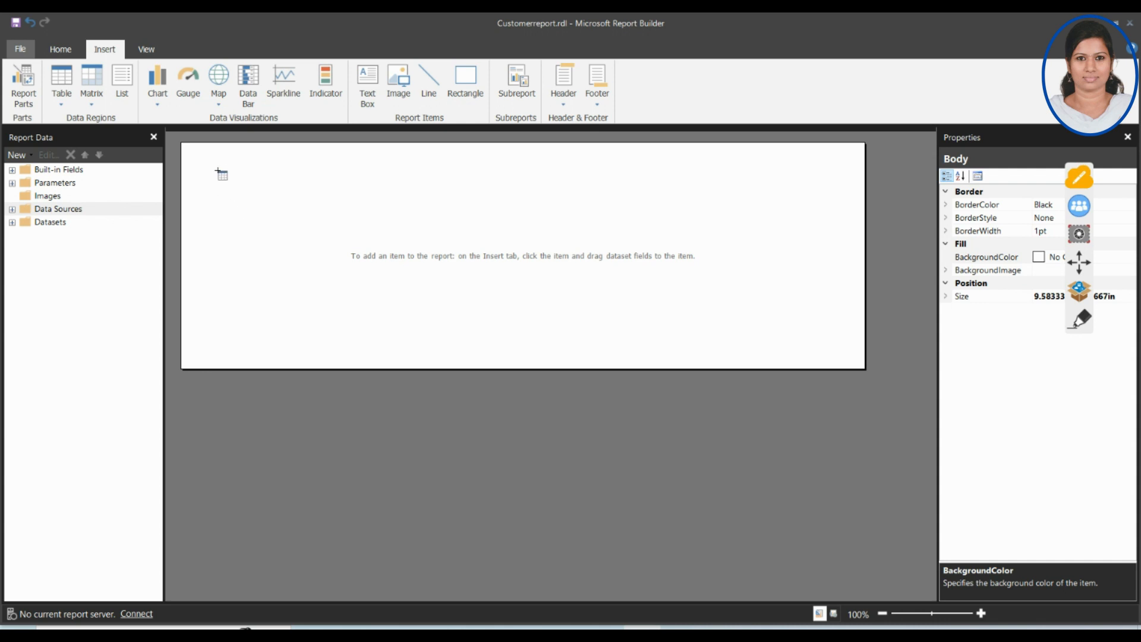
drag(218, 170, 559, 285)
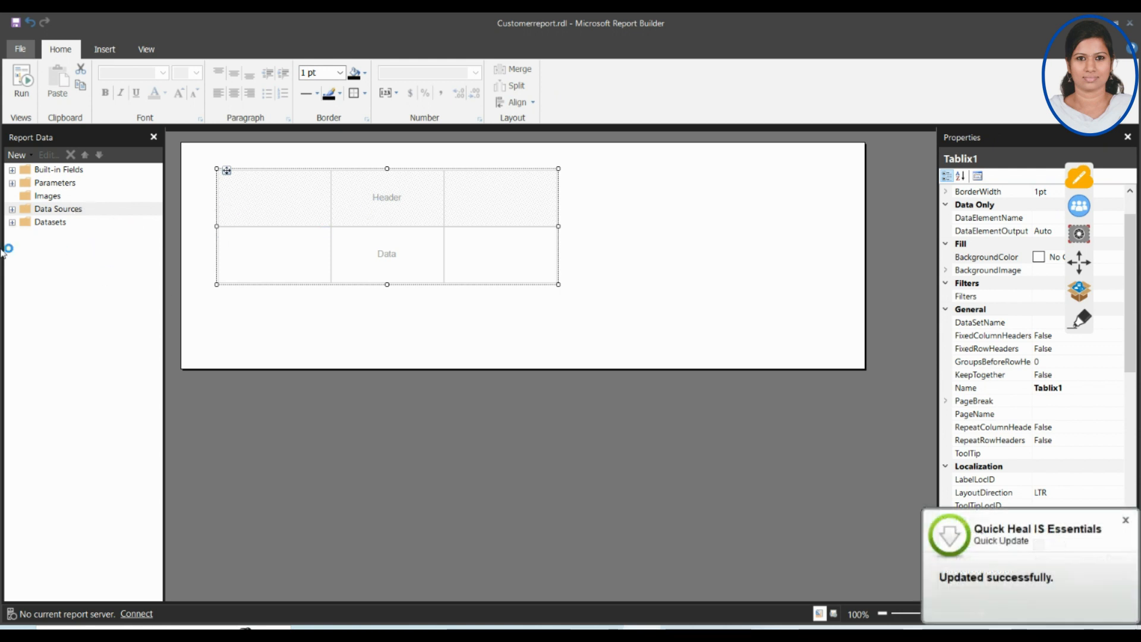
Expand the Datasets folder to list the fields of DataSet_Result.
click(12, 223)
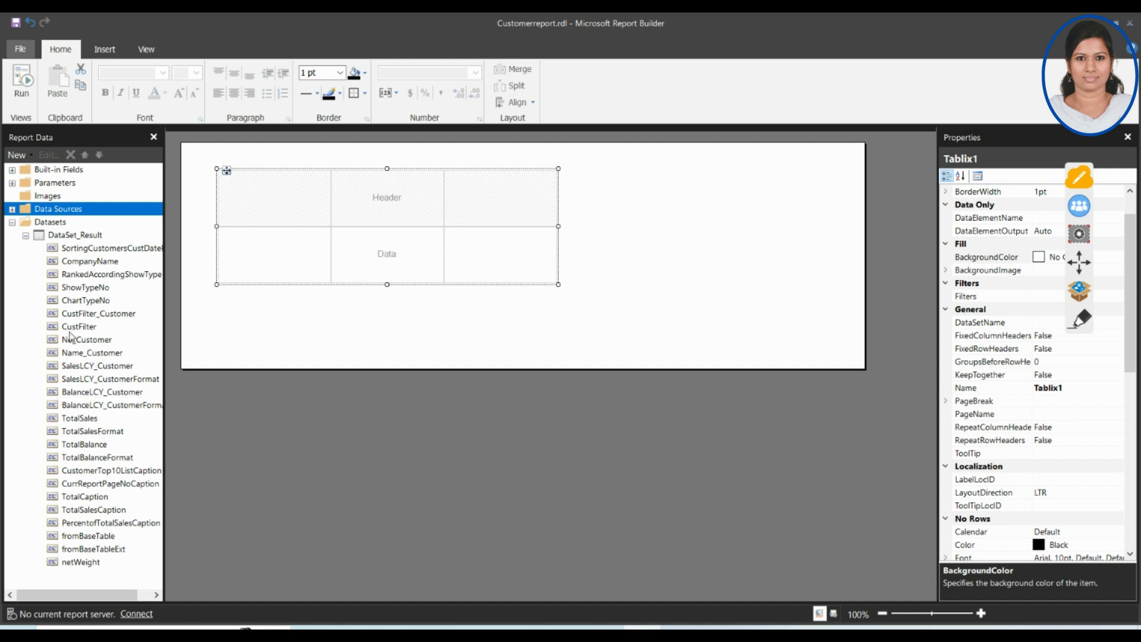
Fill the table's first column with the CompanyName field and its second column with the Name_Customer field.
drag(65, 269, 235, 232)
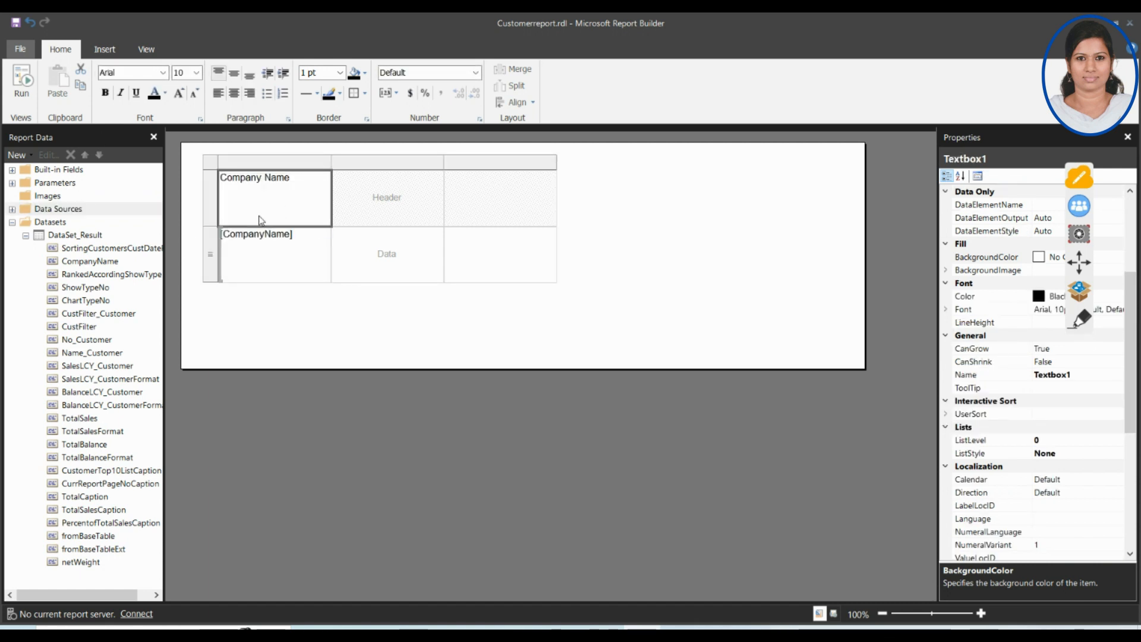
click(421, 192)
click(435, 178)
right_click(426, 184)
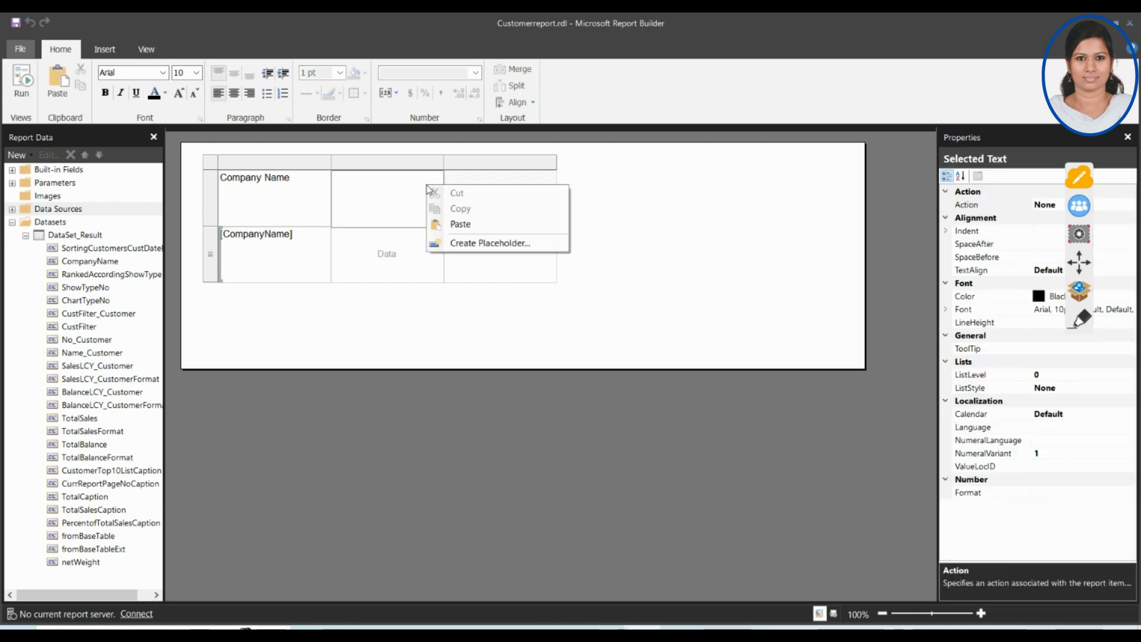
click(365, 195)
click(374, 161)
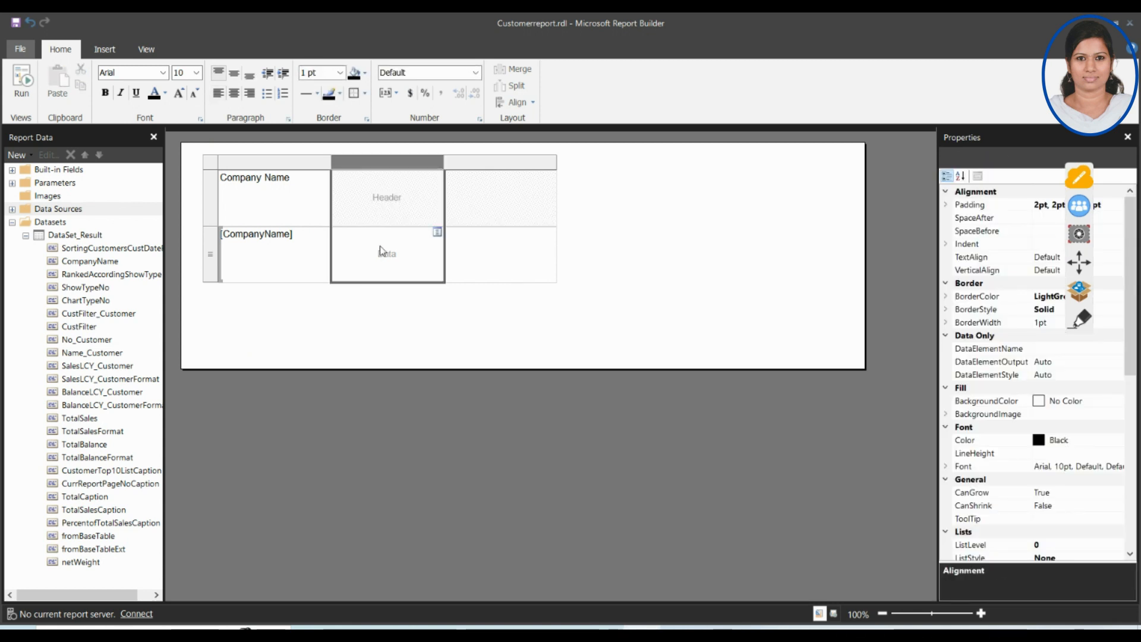
click(437, 233)
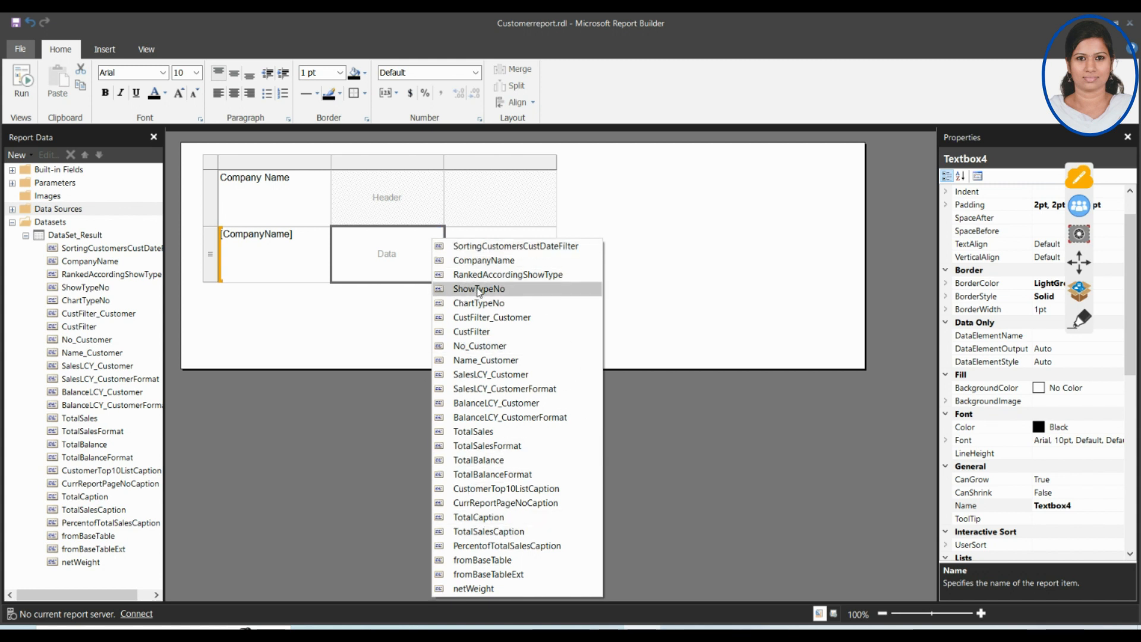
click(484, 360)
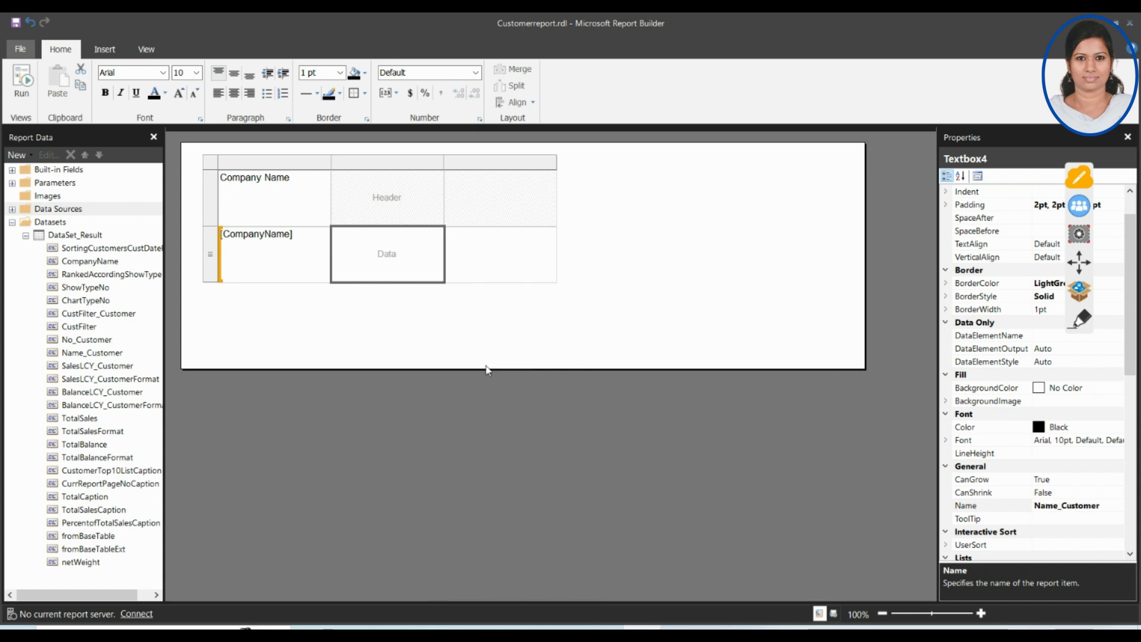
Assign the netWeight field to the data cell of the table's third column.
click(551, 232)
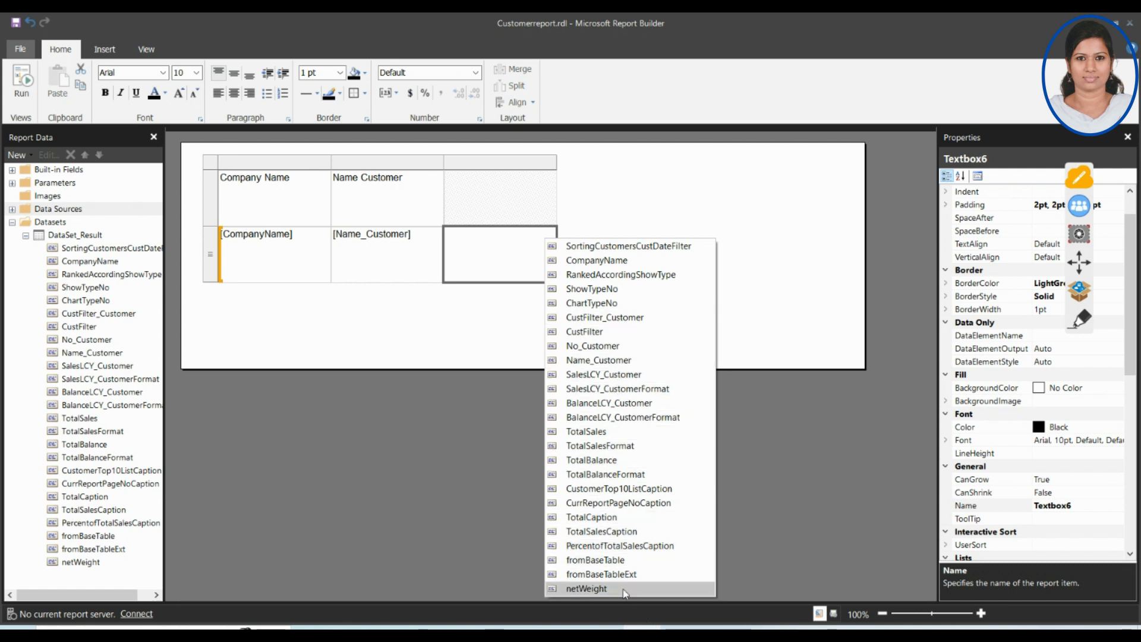
click(594, 589)
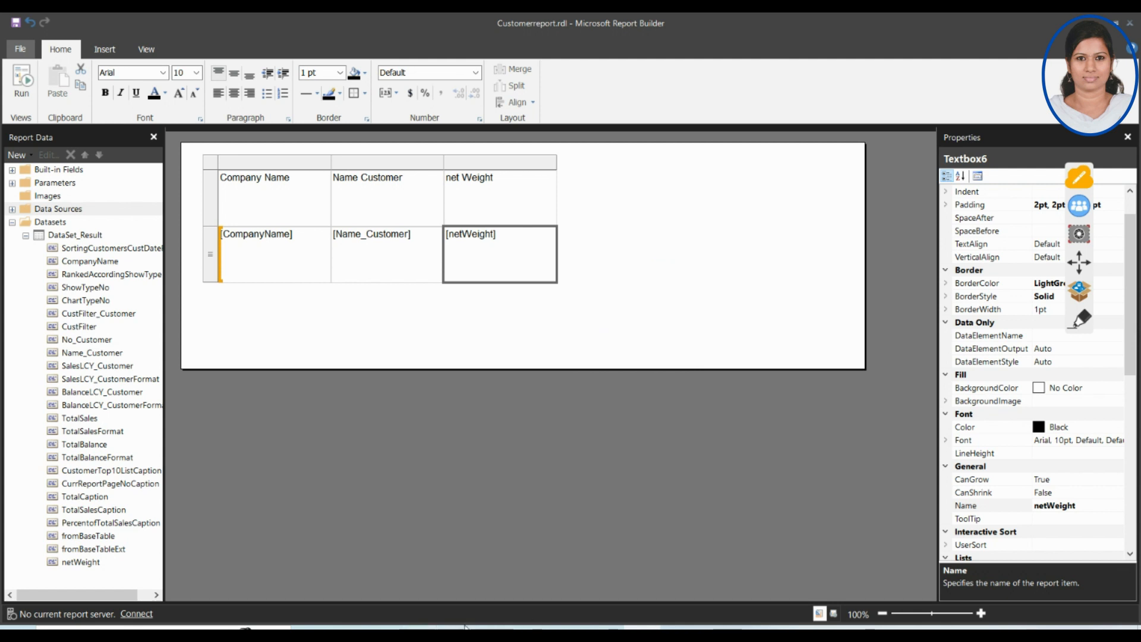
click(687, 304)
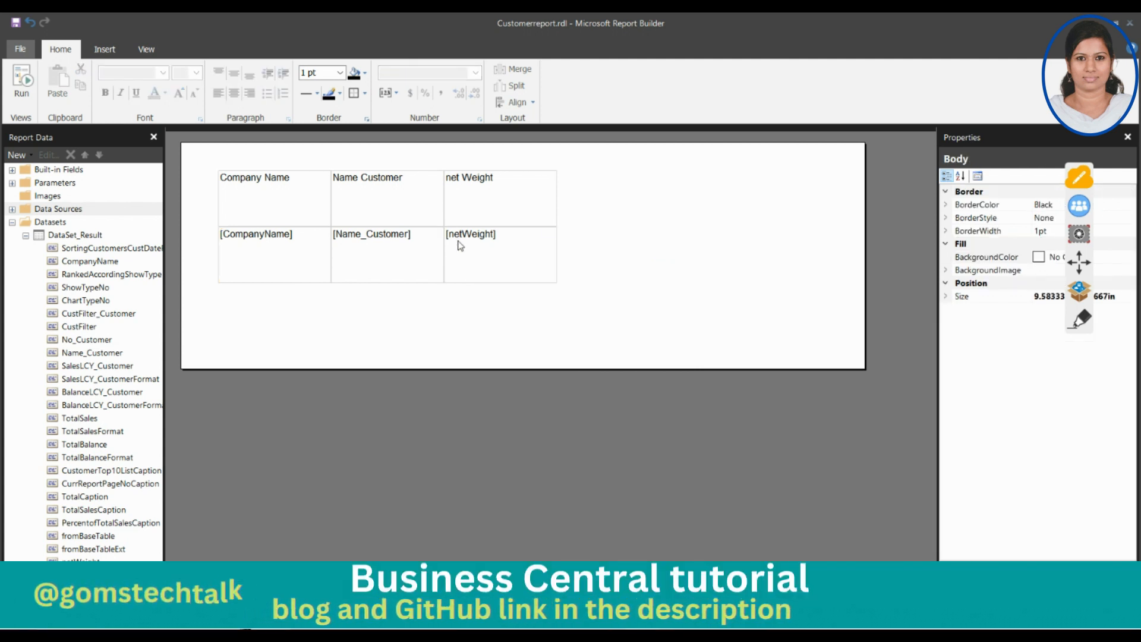
Insert an empty column after net Weight and undo it, then place RankedAccordingShowType beside the table and undo that as well.
click(538, 193)
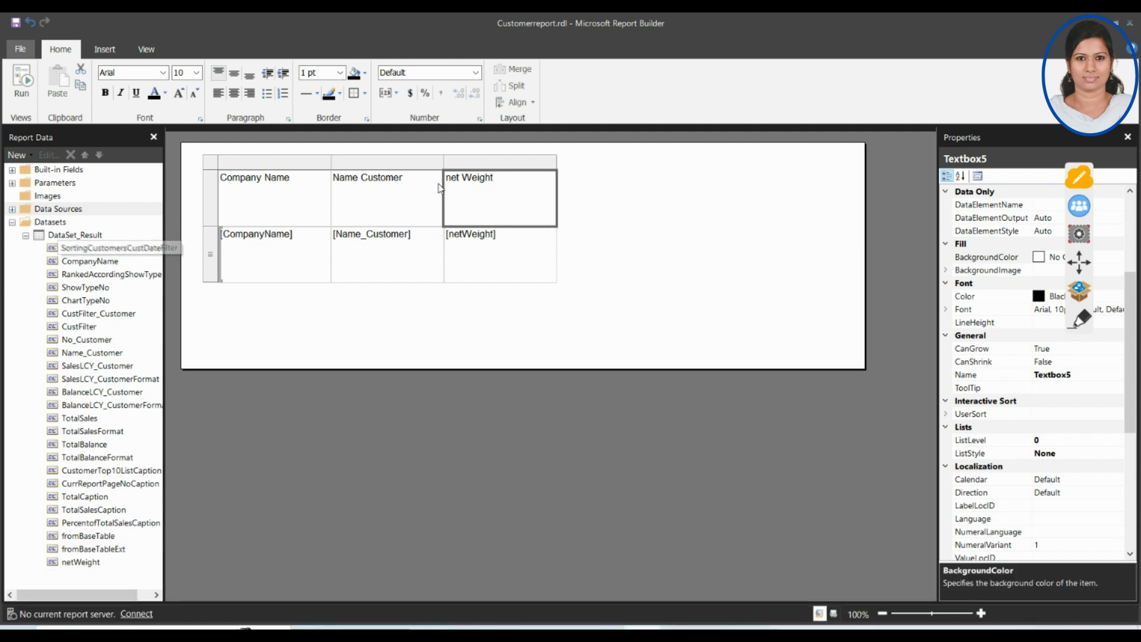
right_click(483, 163)
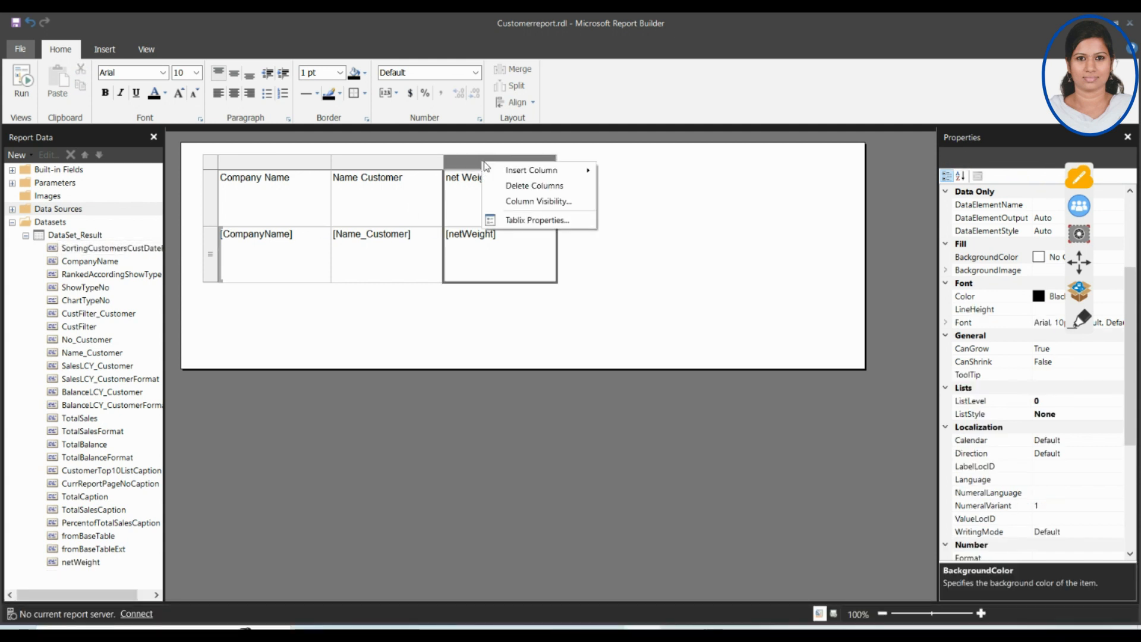
mouse_move(535, 170)
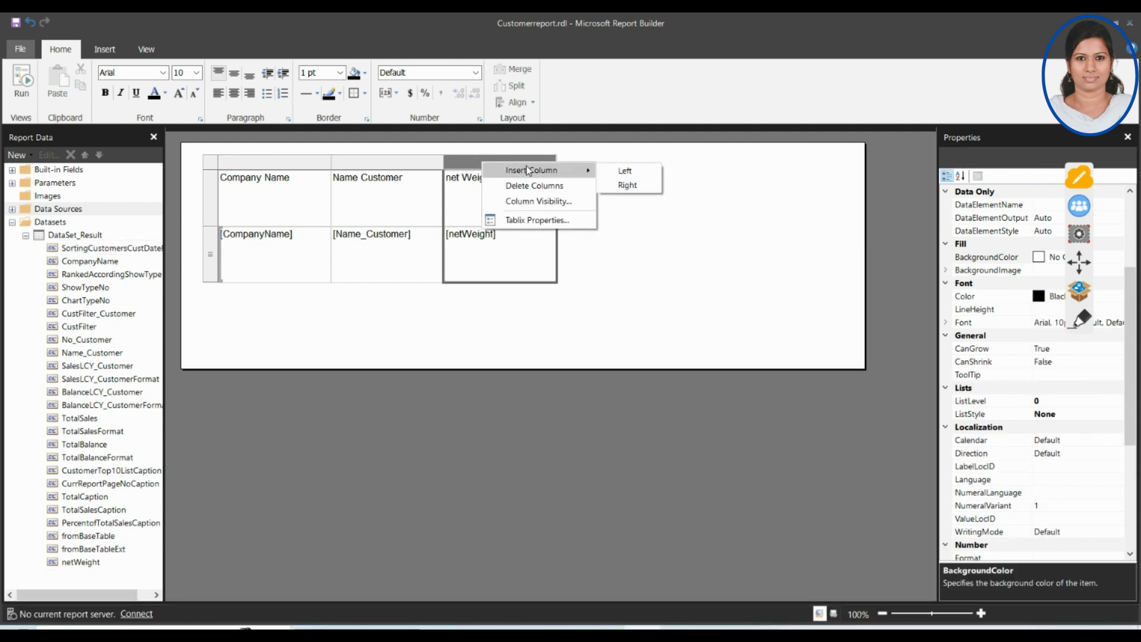
click(628, 185)
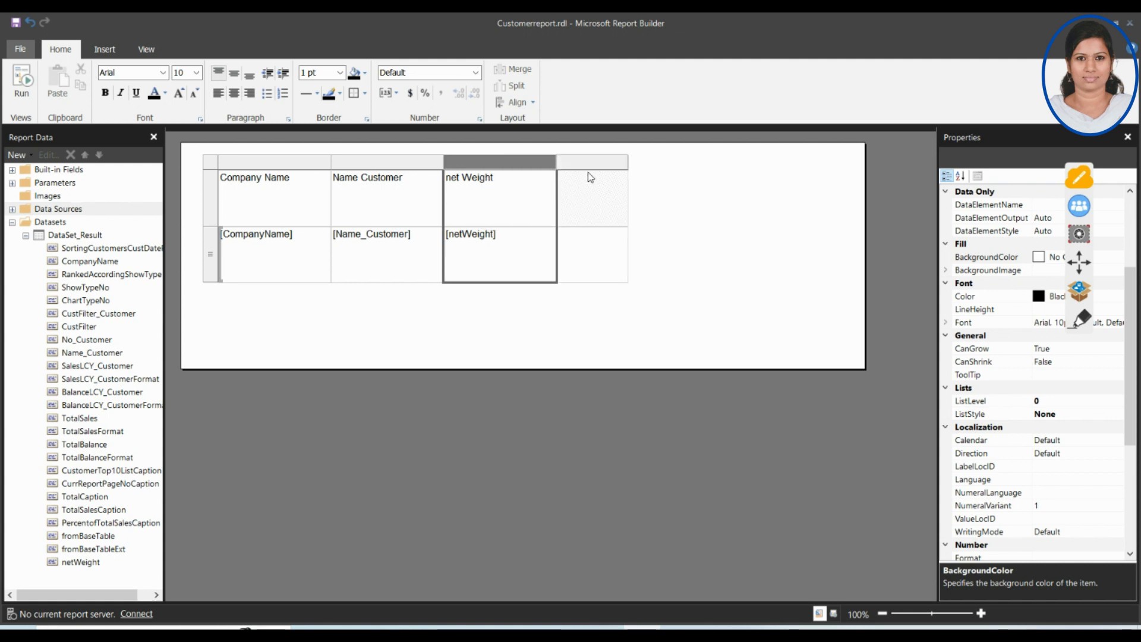
key(ctrl+z)
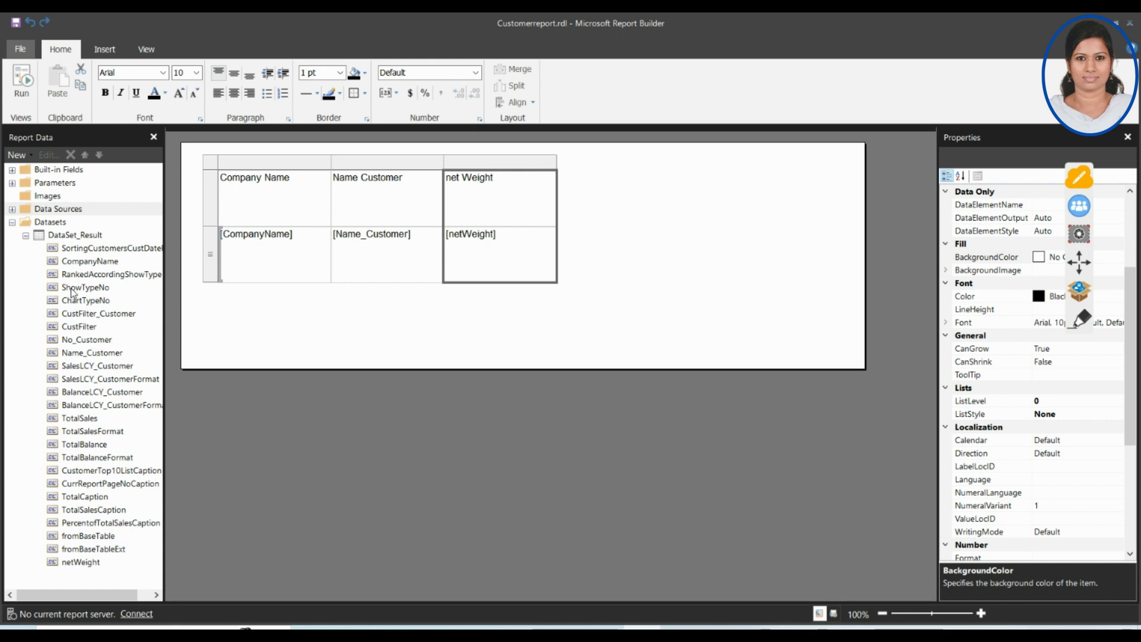
drag(75, 274, 563, 167)
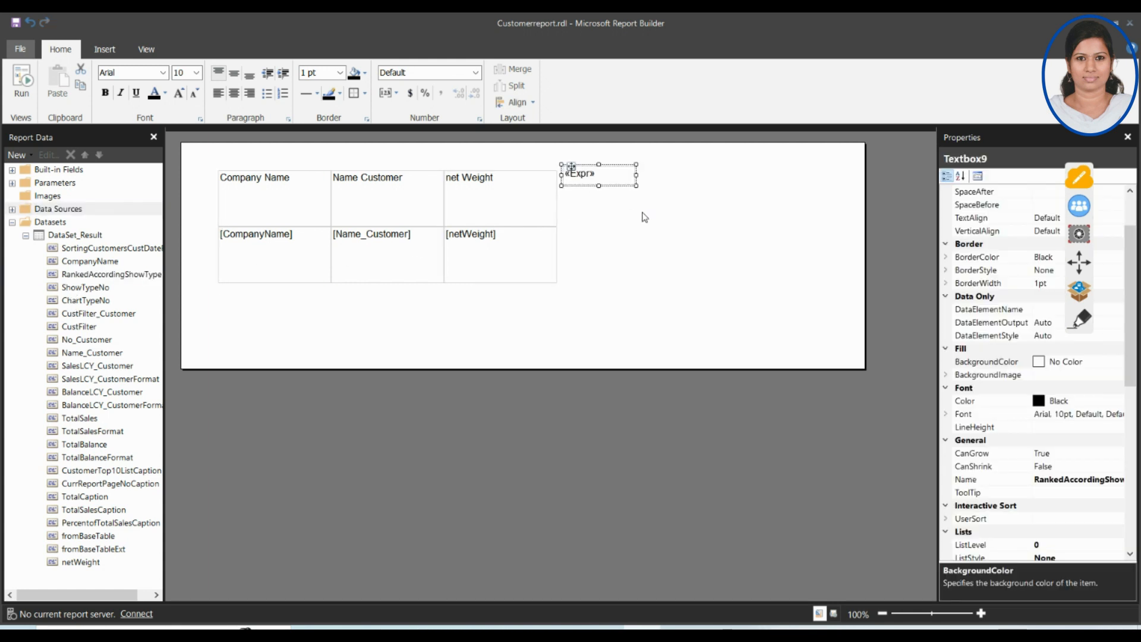
key(ctrl+z)
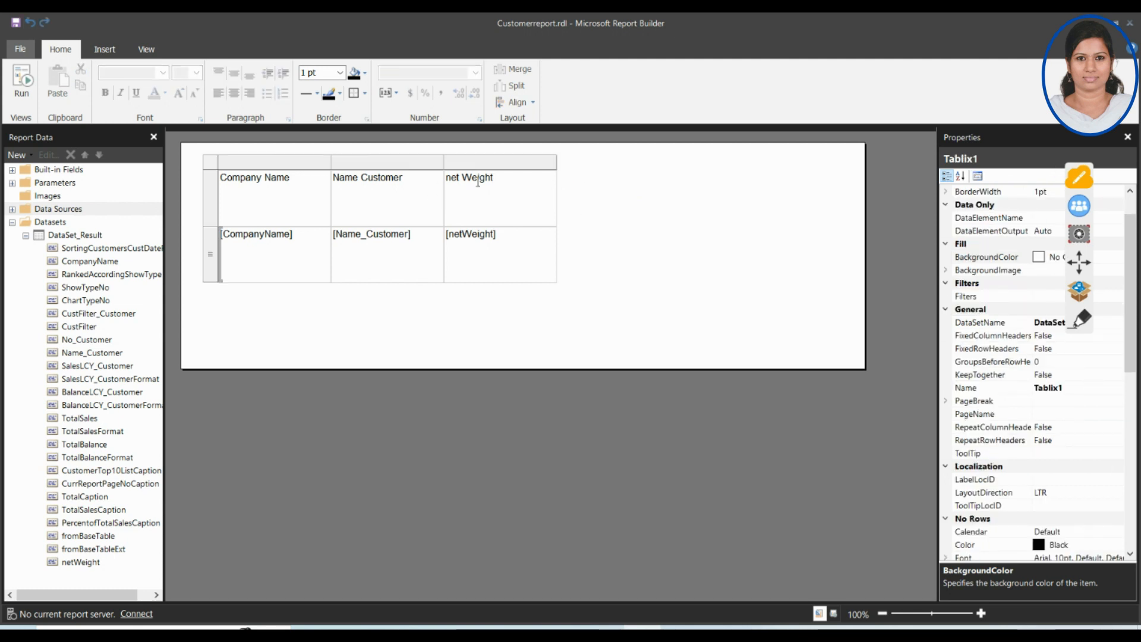
Add the ShowTypeNo dataset field as a fourth table column directly after net Weight.
click(83, 288)
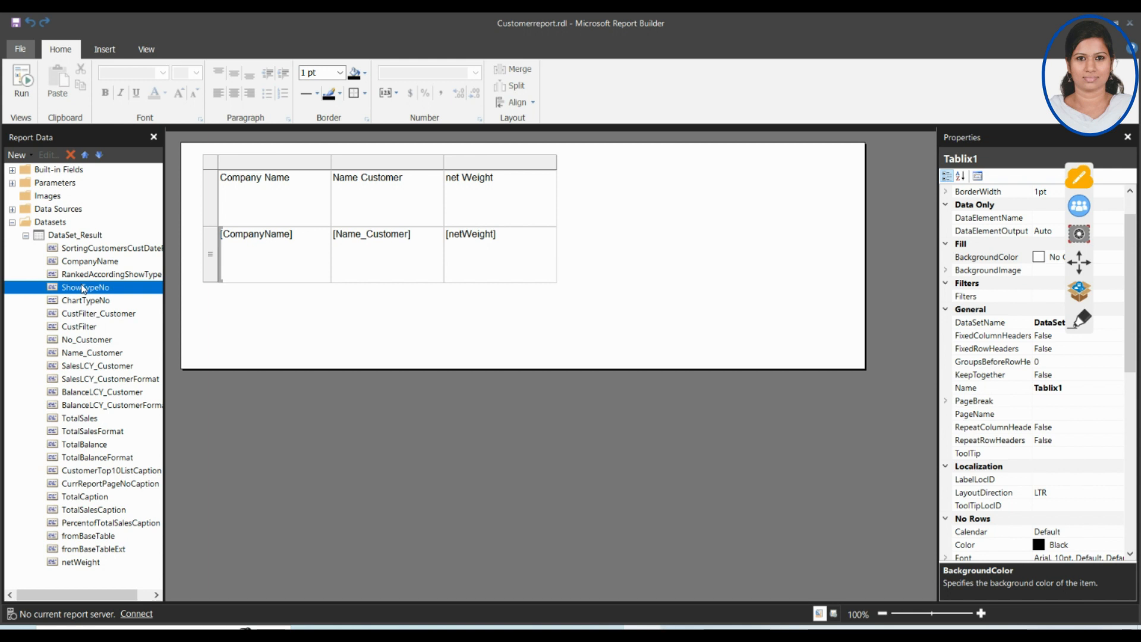
drag(82, 288, 544, 179)
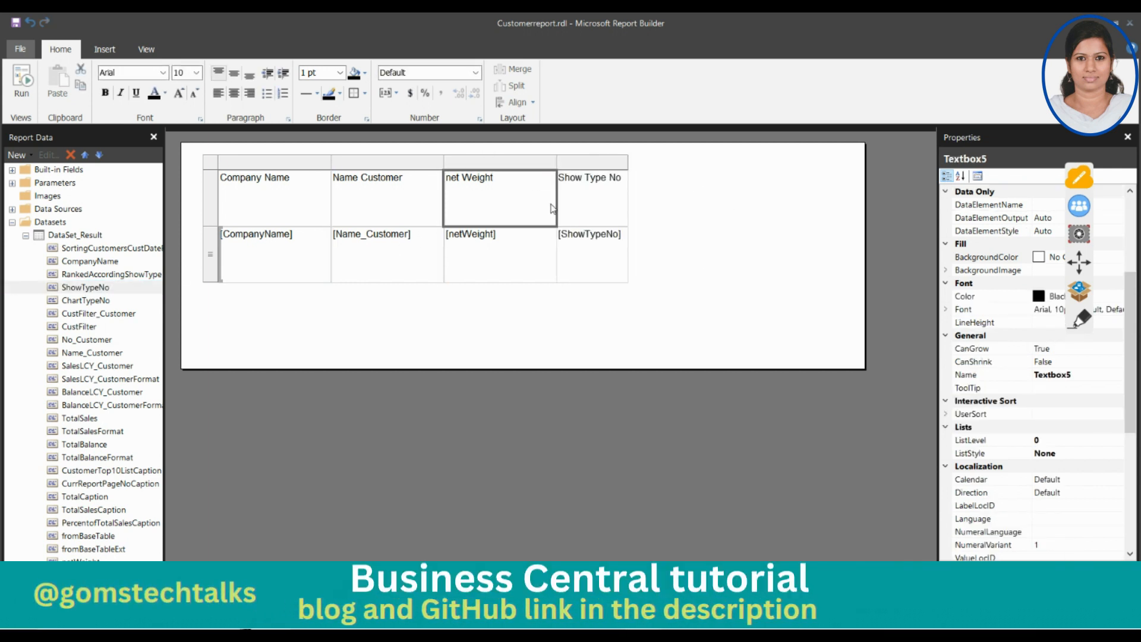
click(683, 246)
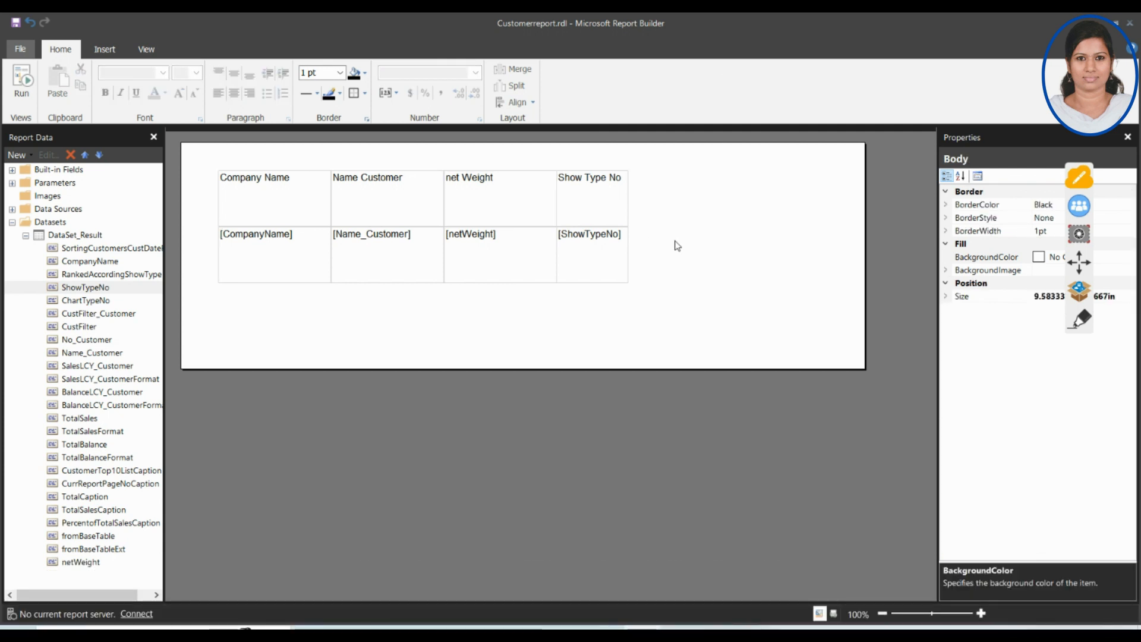
Reduce both table rows to about half their height and move the table slightly lower in the report body.
click(417, 276)
drag(208, 281, 210, 198)
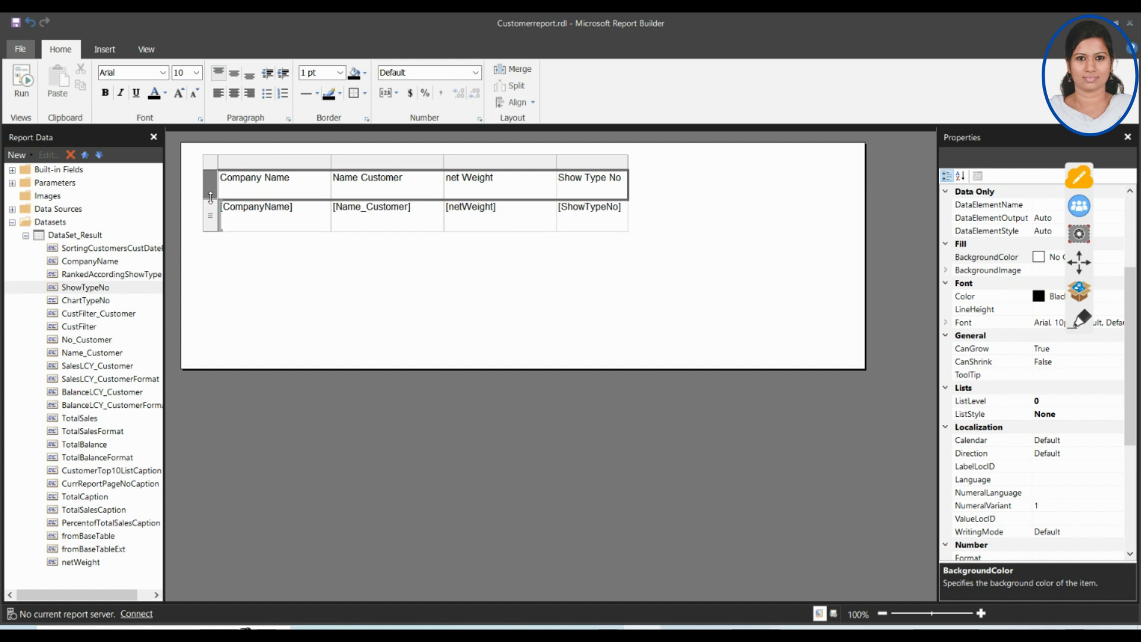
click(213, 165)
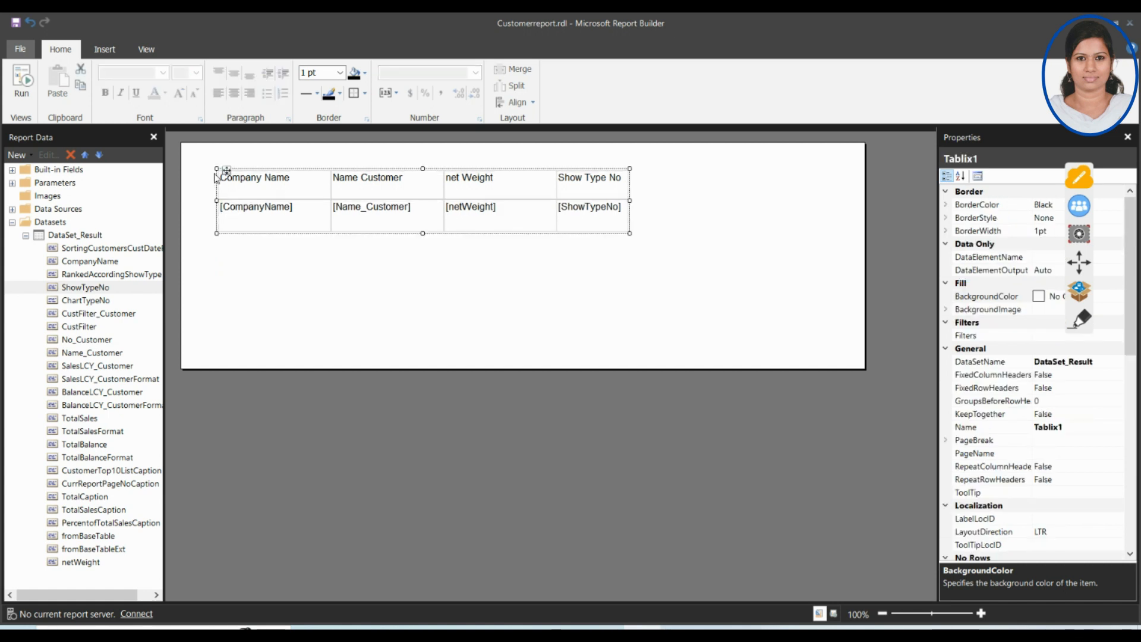
drag(224, 173, 225, 206)
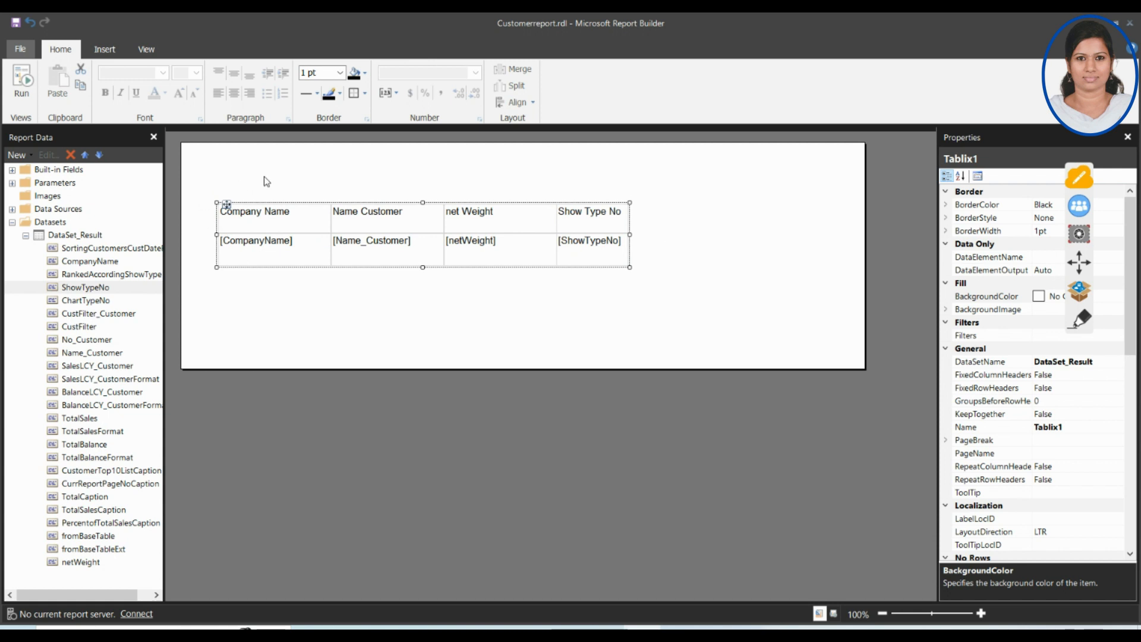
Add a page header to the report and adjust its height to about 0.96 in.
click(104, 51)
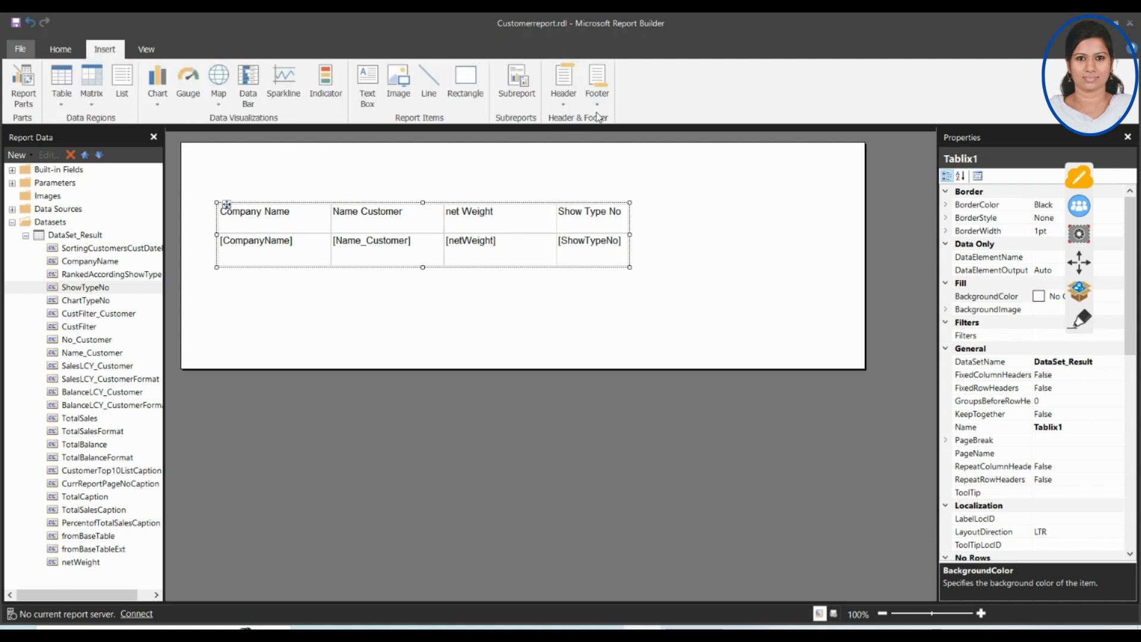
click(572, 106)
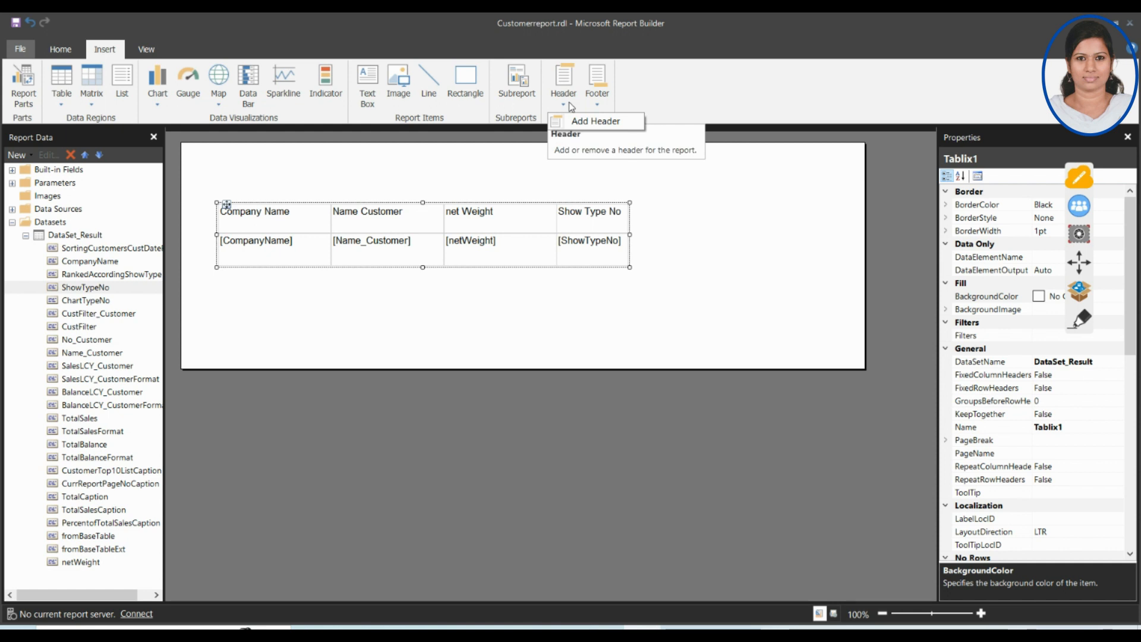
click(571, 122)
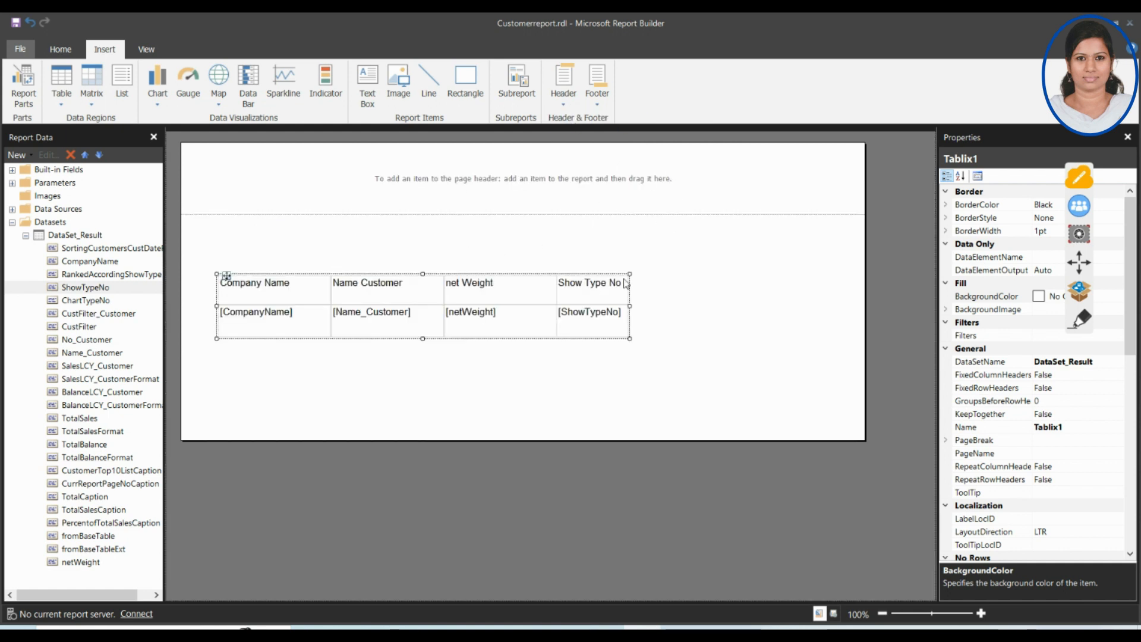
drag(573, 215, 570, 194)
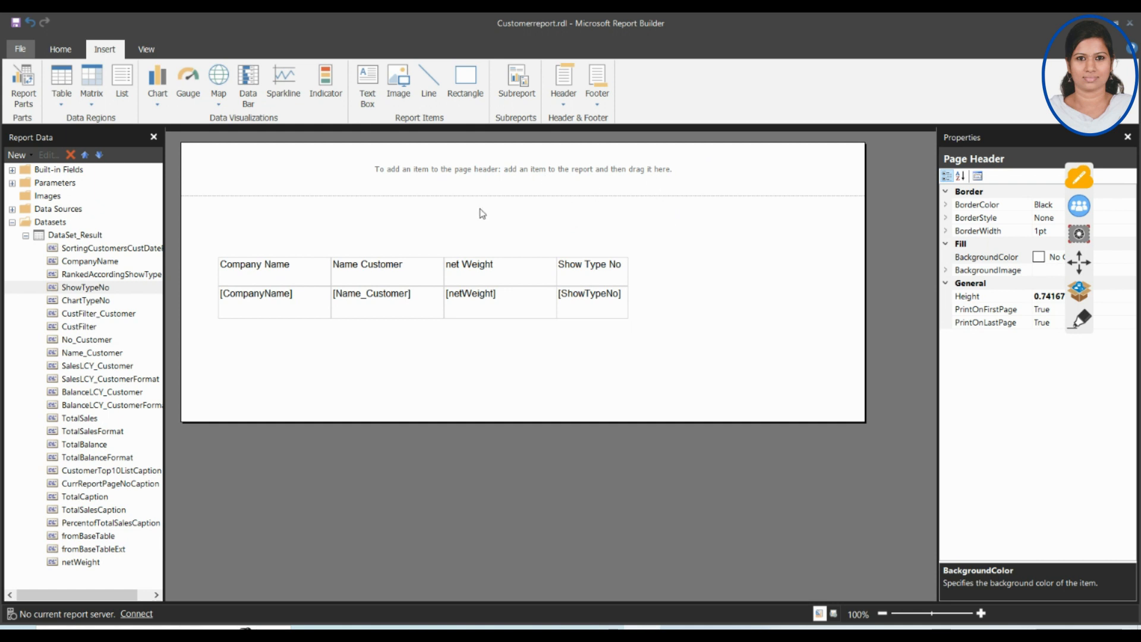
drag(482, 196, 504, 212)
Add a page footer to the report and slightly shorten the body above it.
click(597, 98)
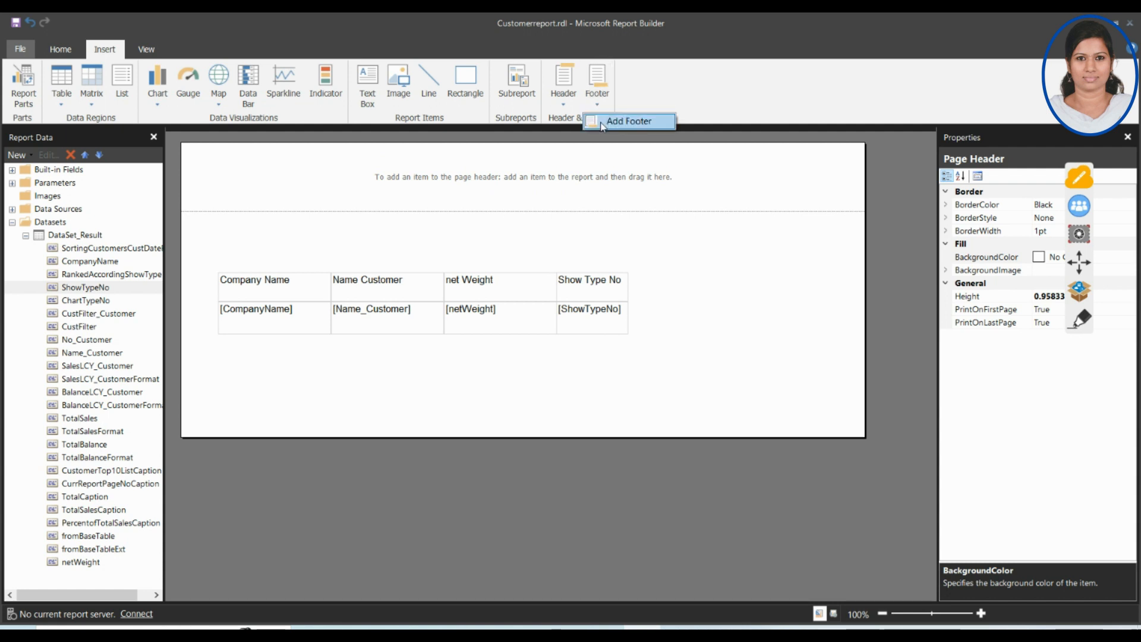
click(603, 122)
mouse_move(538, 438)
mouse_down()
mouse_move(532, 376)
mouse_move(535, 449)
mouse_move(535, 424)
mouse_up()
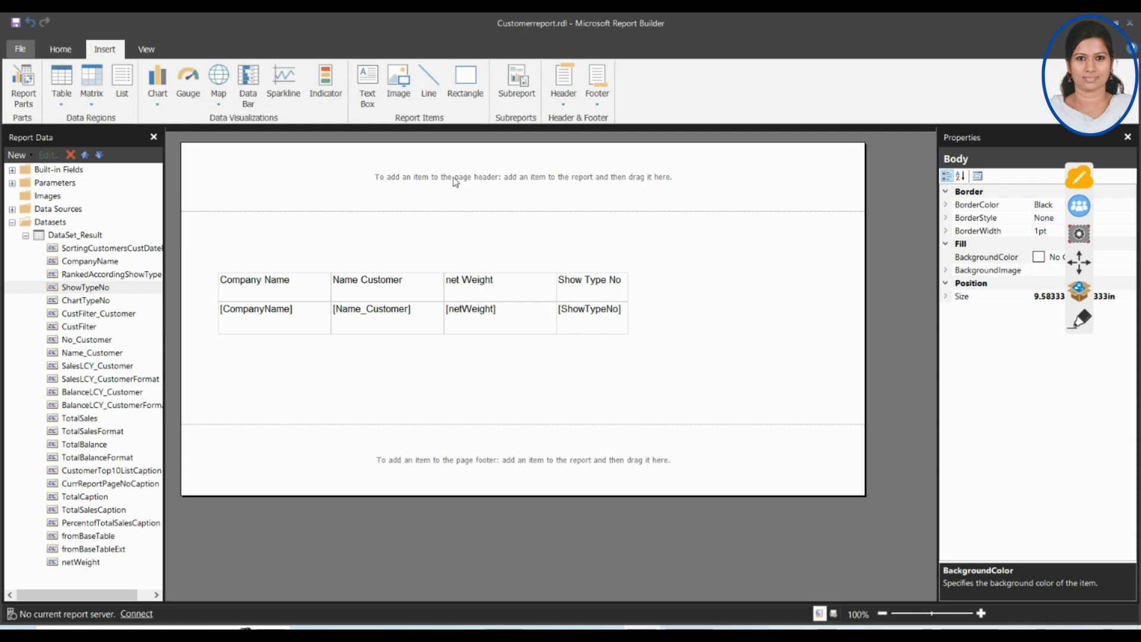
Draw a text box near the right end of the page footer, about one sixth of the footer's width.
click(791, 458)
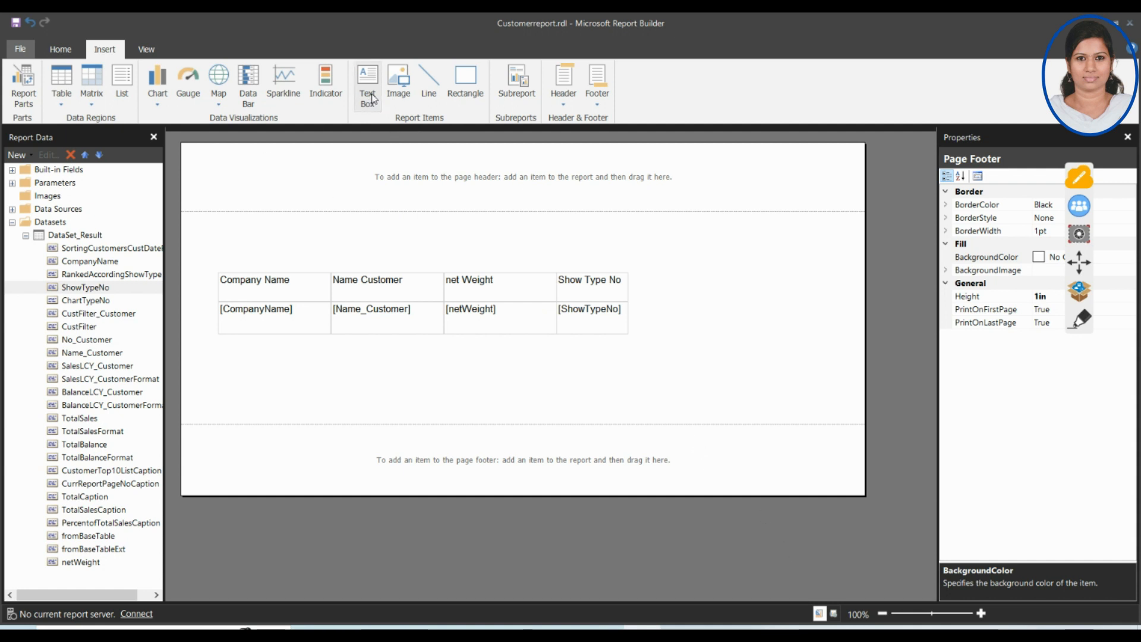
drag(705, 436, 816, 462)
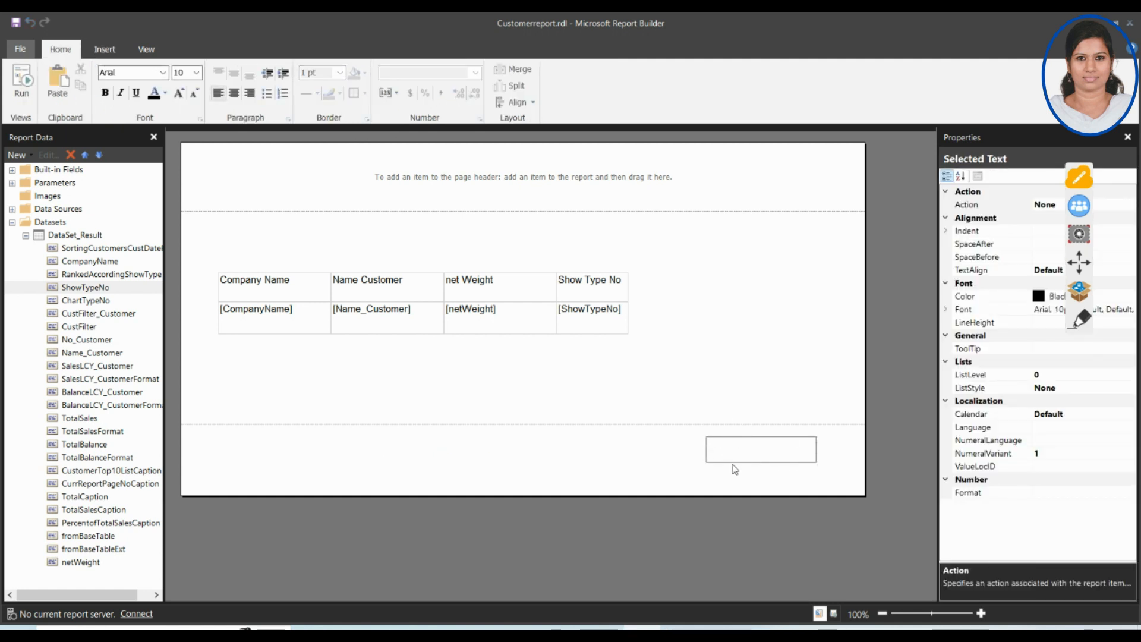
Circle the Selected Text heading above the properties with the black pen, and erase the annotation.
click(1078, 291)
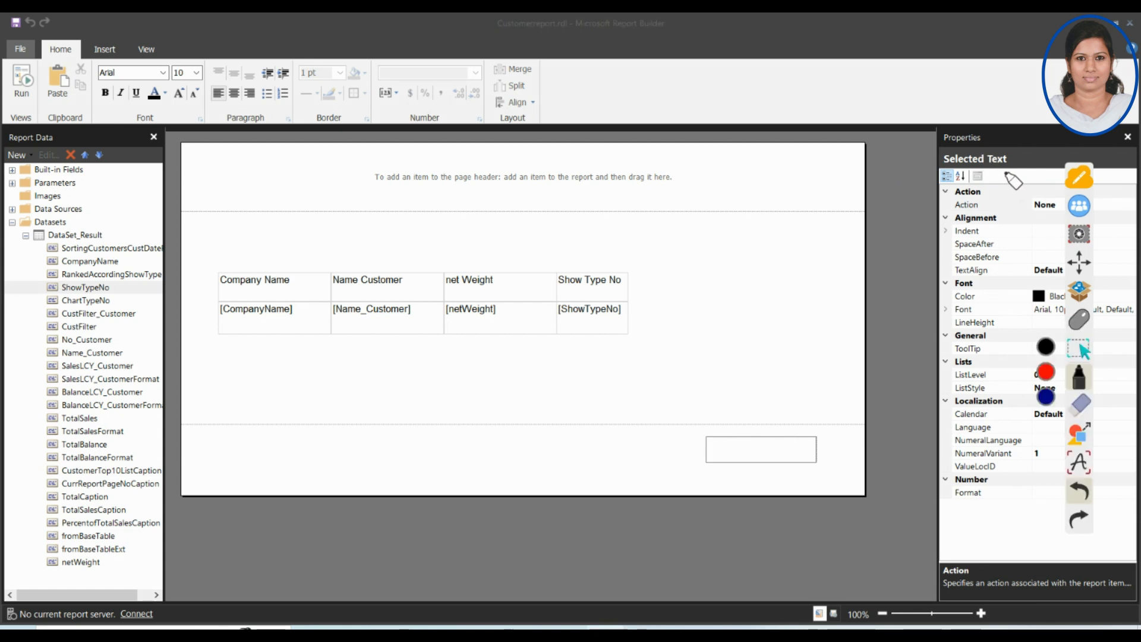
mouse_move(1007, 171)
mouse_down()
mouse_move(968, 177)
mouse_move(943, 145)
mouse_move(1023, 159)
mouse_move(1010, 190)
mouse_move(1000, 187)
mouse_up()
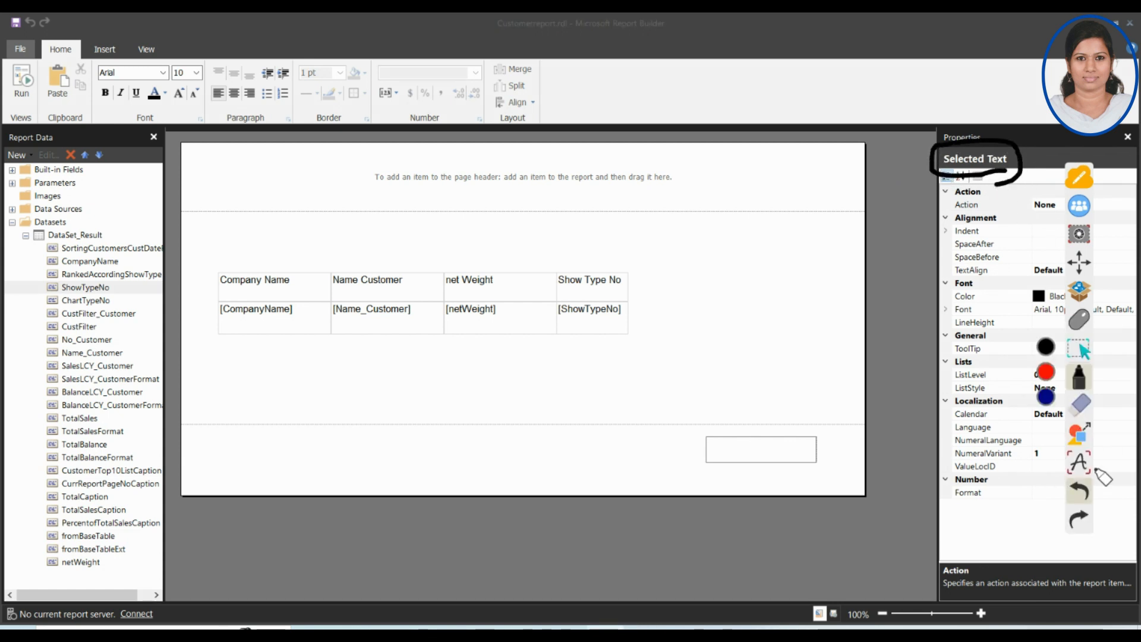
click(1079, 407)
click(1045, 429)
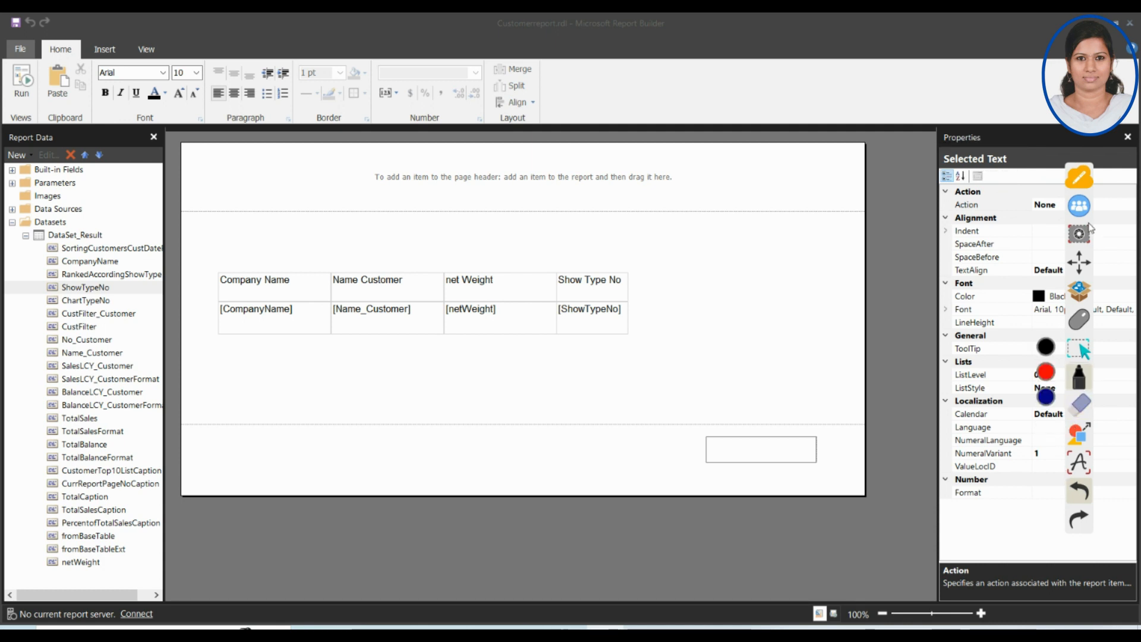
click(1076, 329)
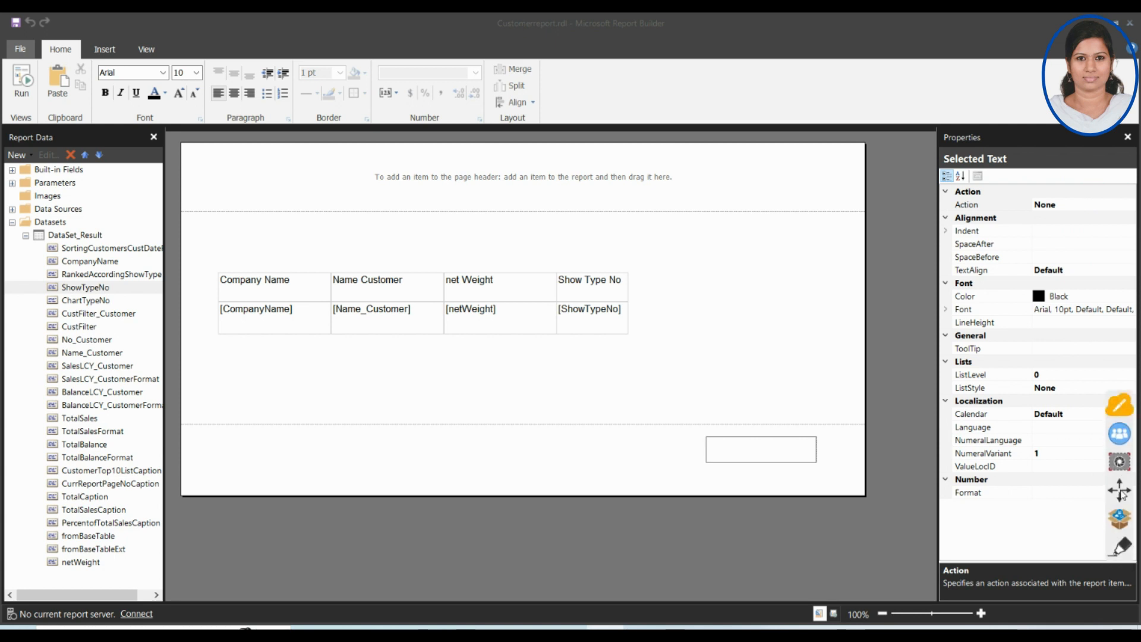
Set the footer text box's text color to DarkBlue.
click(1050, 295)
click(983, 292)
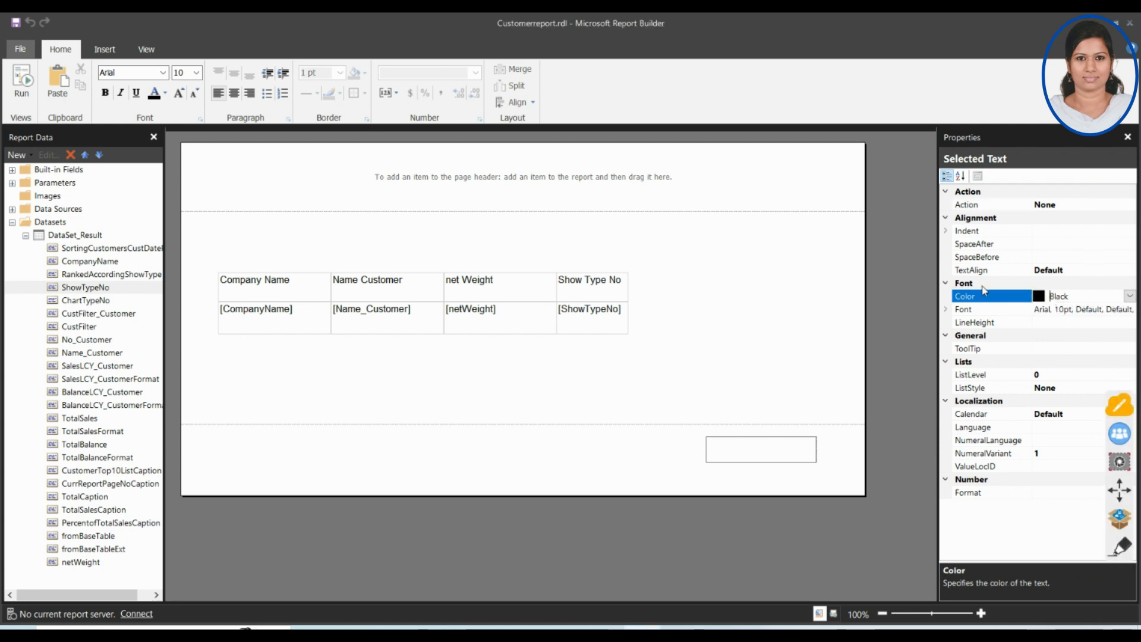
click(1129, 296)
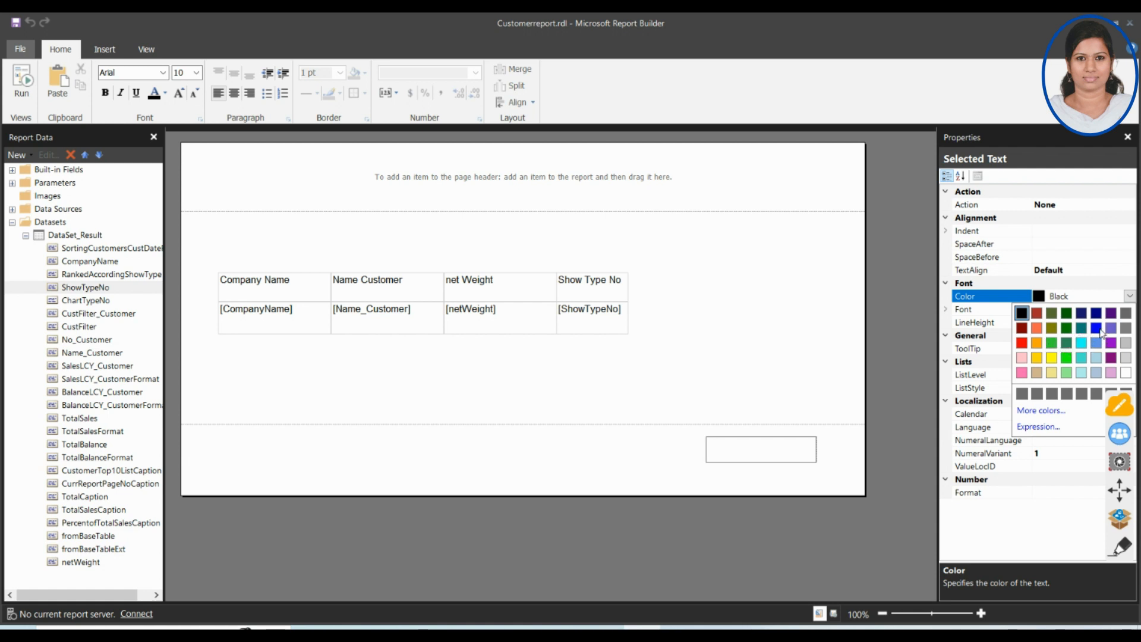
click(1096, 313)
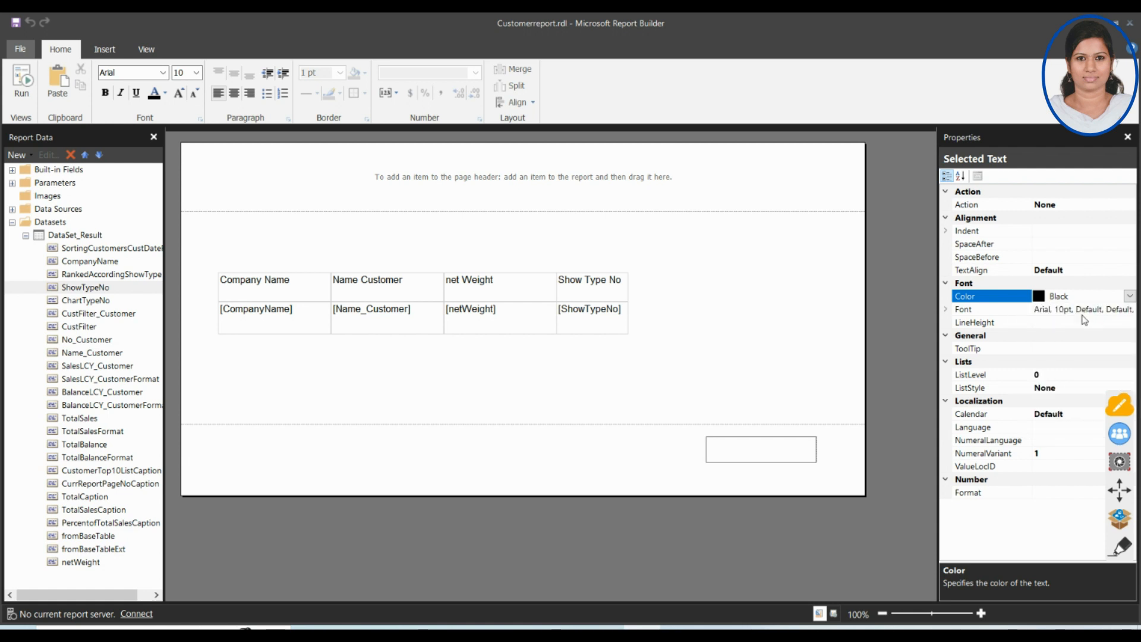
Widen the Properties pane, expand the footer text box's font settings and set the font size to 14pt.
click(1046, 309)
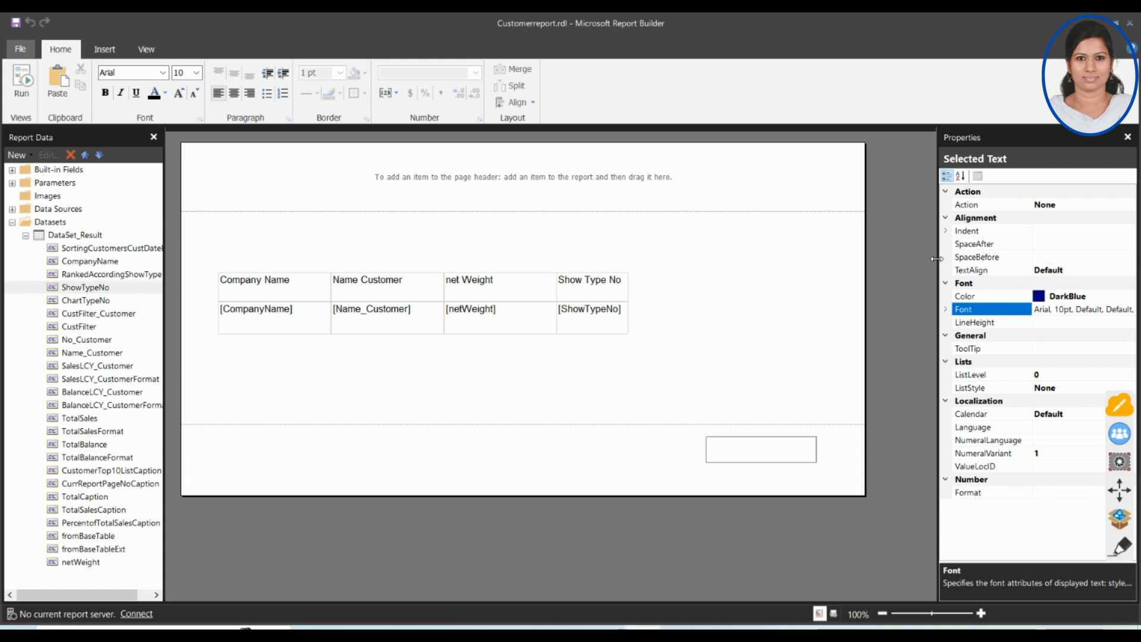
drag(918, 258, 811, 257)
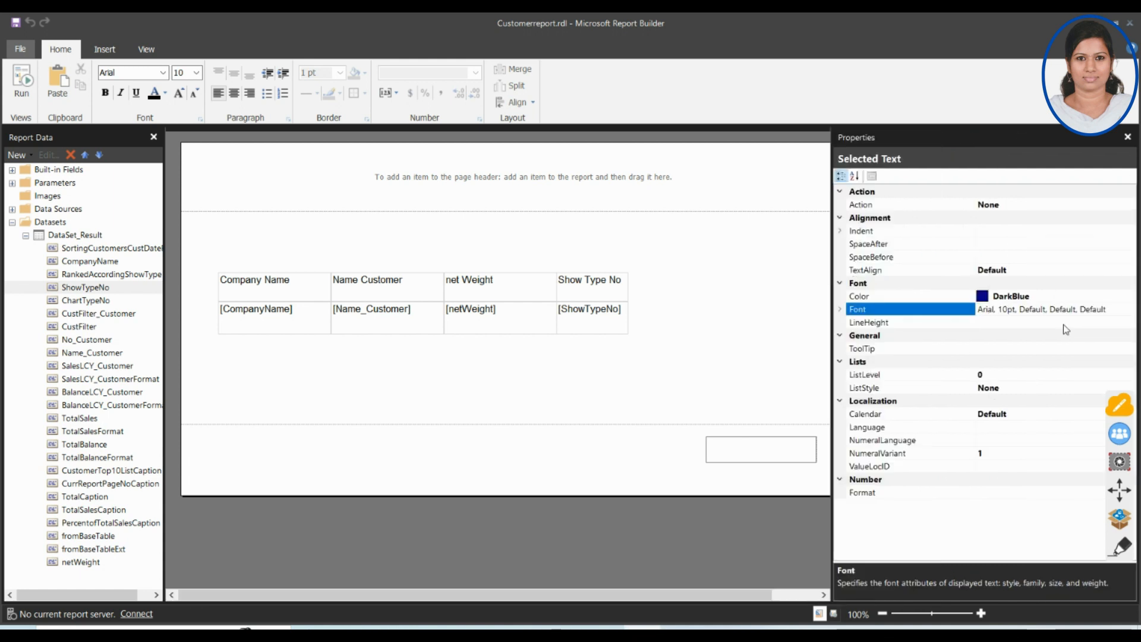
click(840, 310)
click(987, 336)
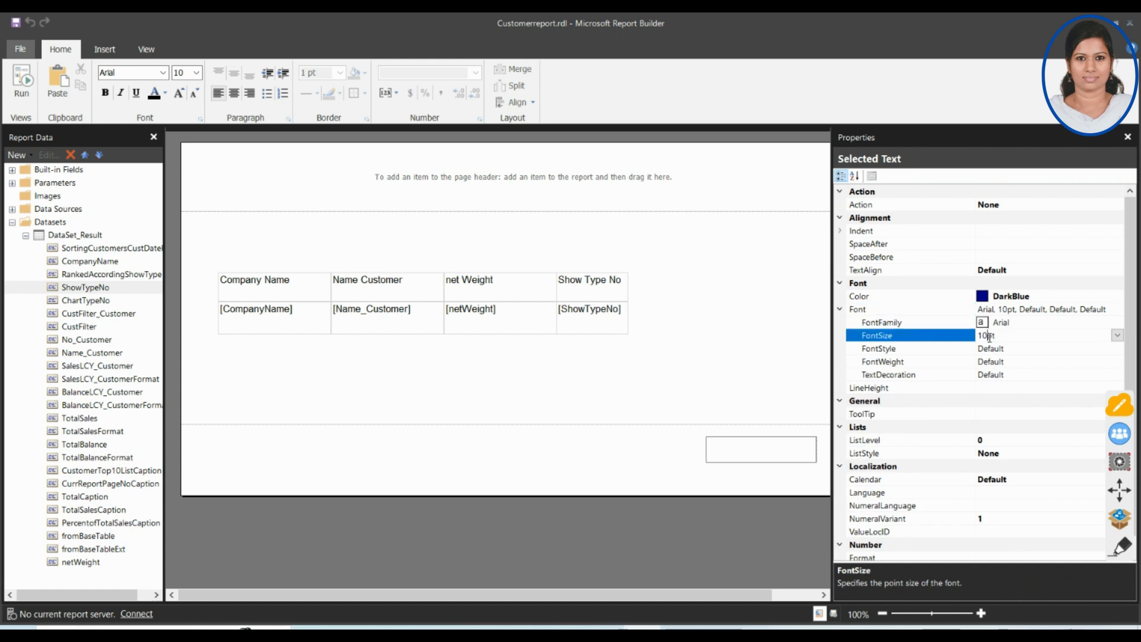
click(1117, 335)
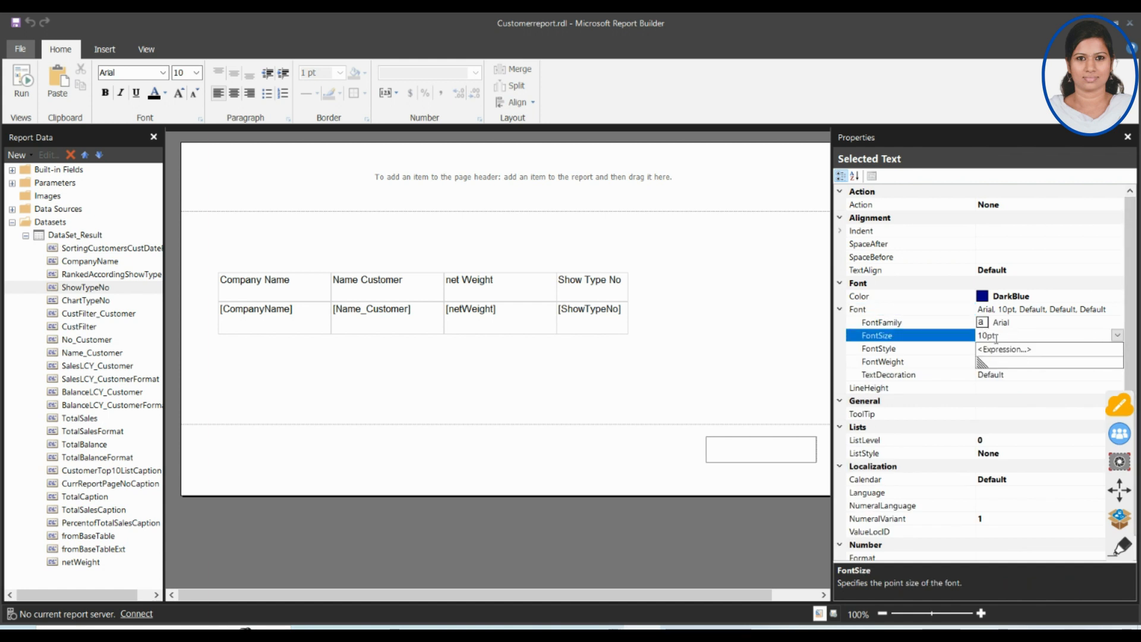
click(984, 337)
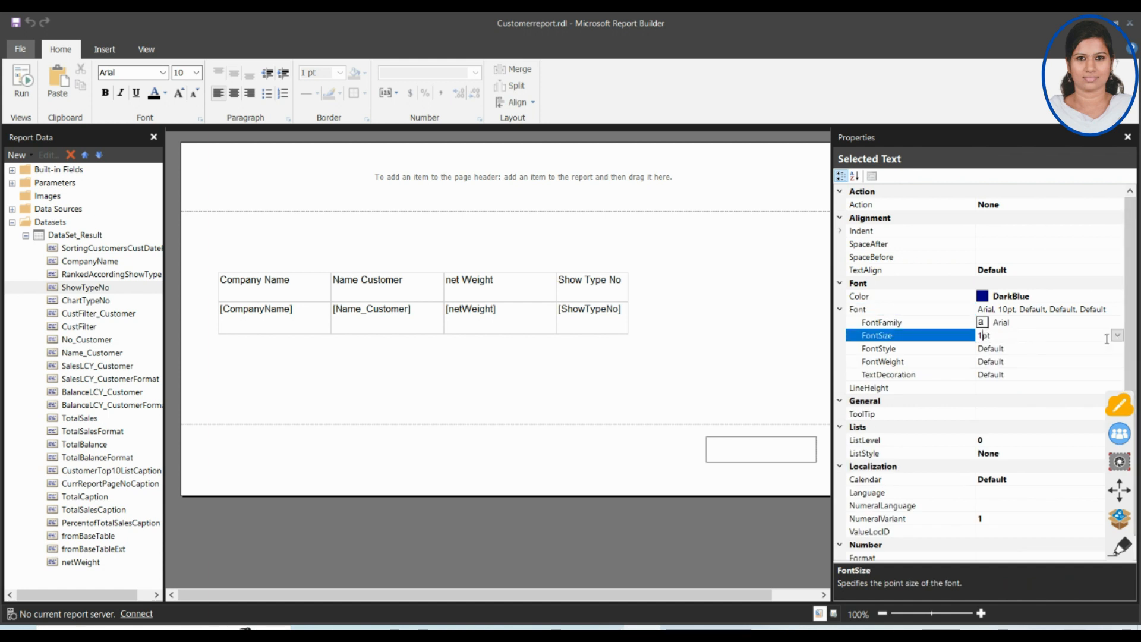
text(4)
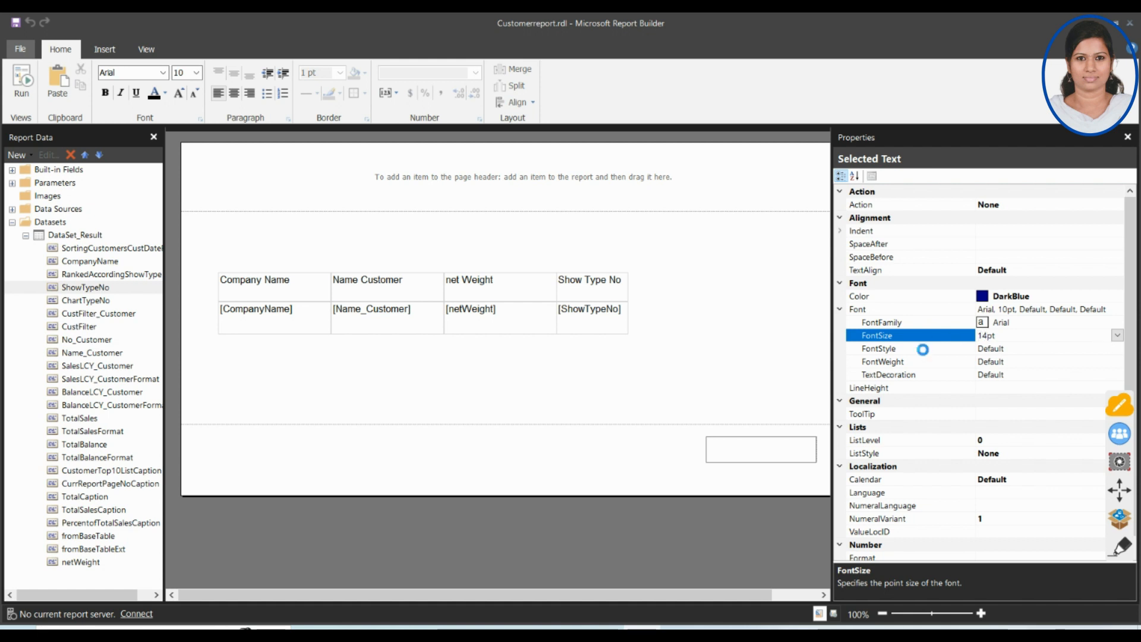
Set the footer text box's font style to Normal.
click(922, 349)
click(1117, 349)
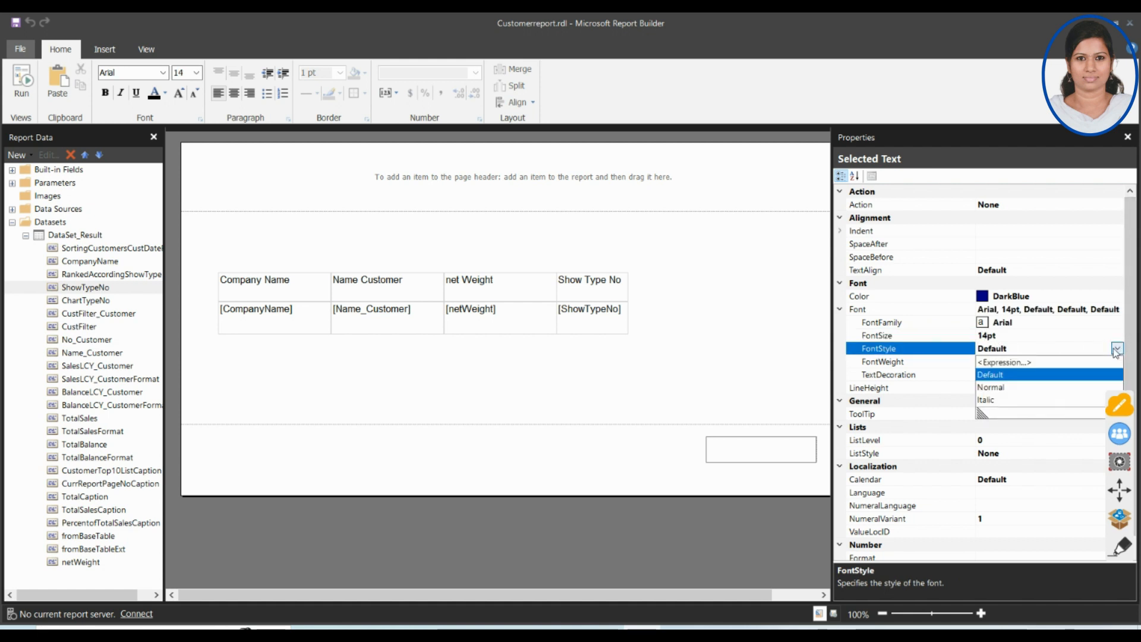
click(1014, 389)
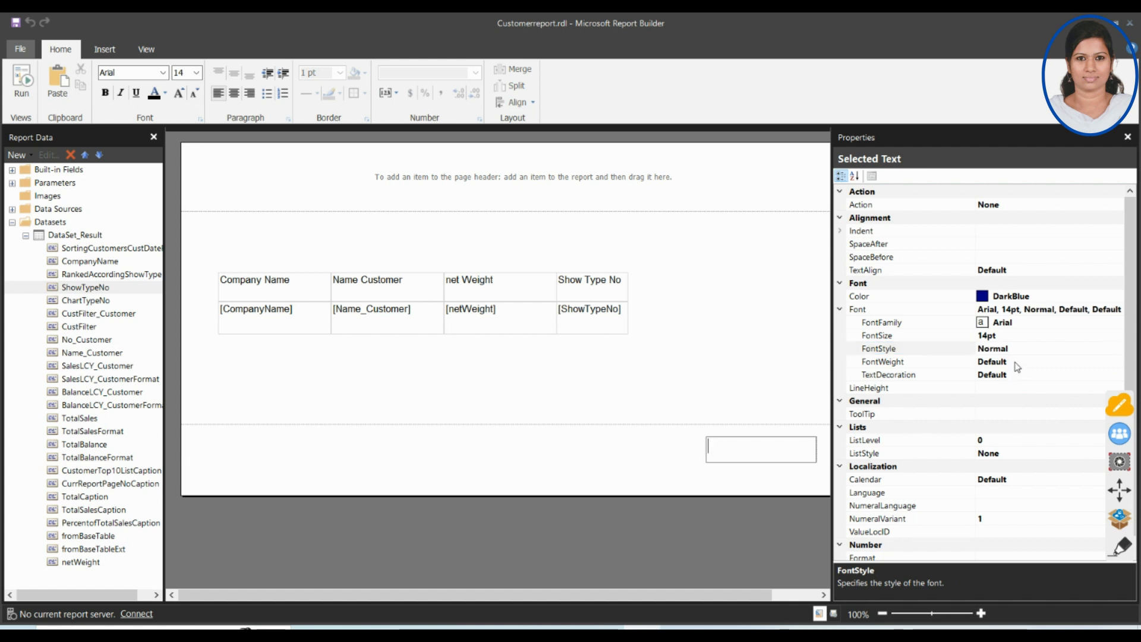
Review the font weight setting and the available text decoration options for the footer text box.
click(1015, 362)
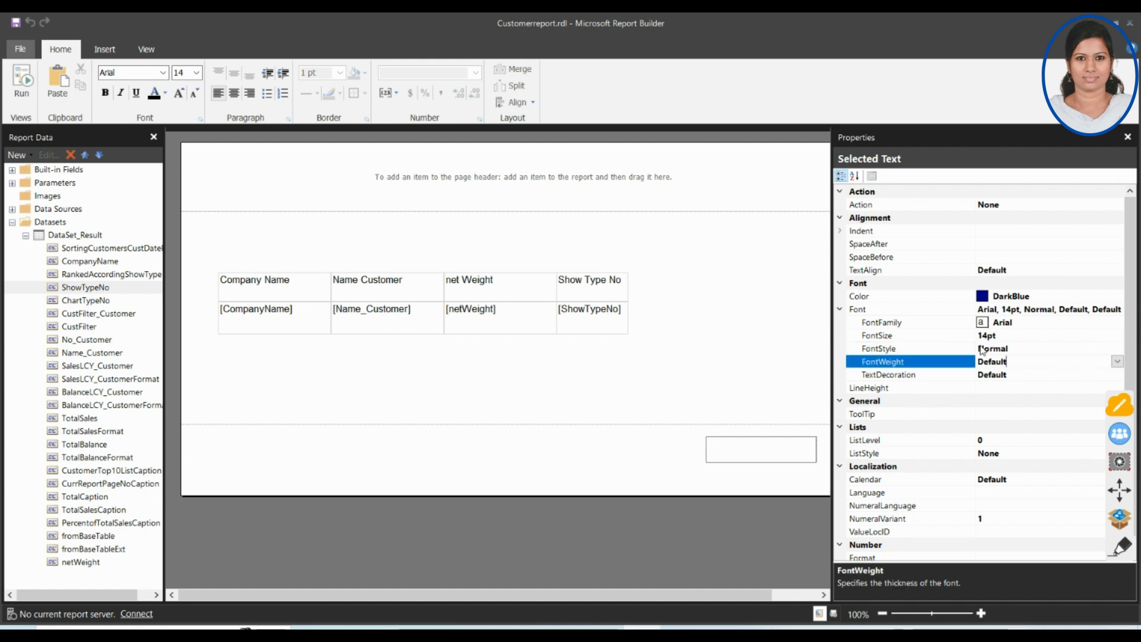
click(1049, 387)
click(1052, 376)
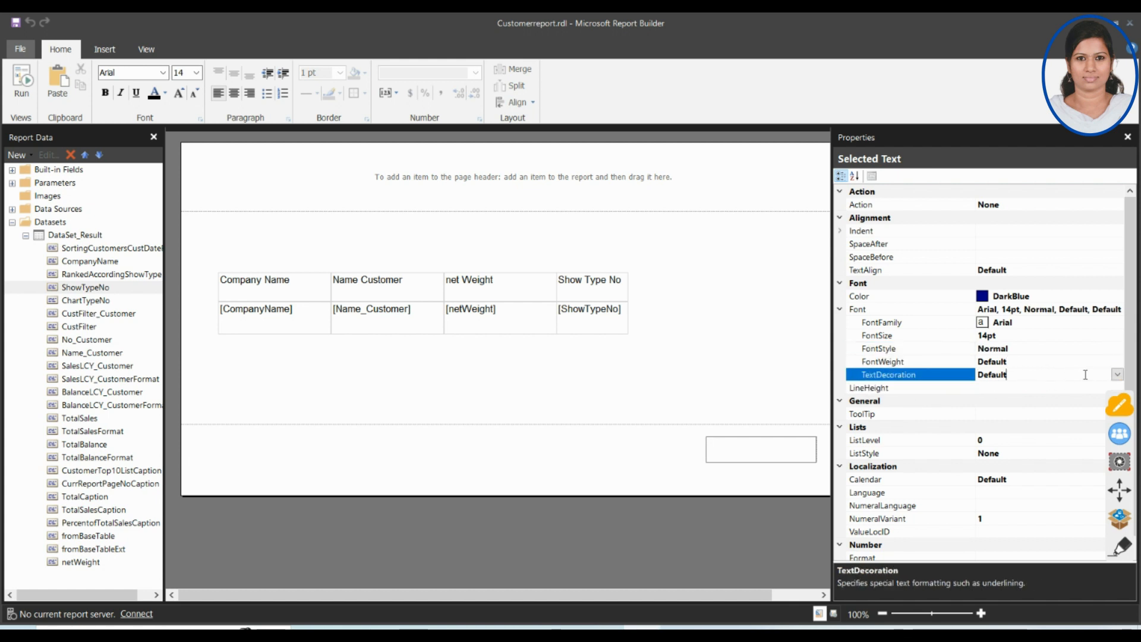
click(1117, 376)
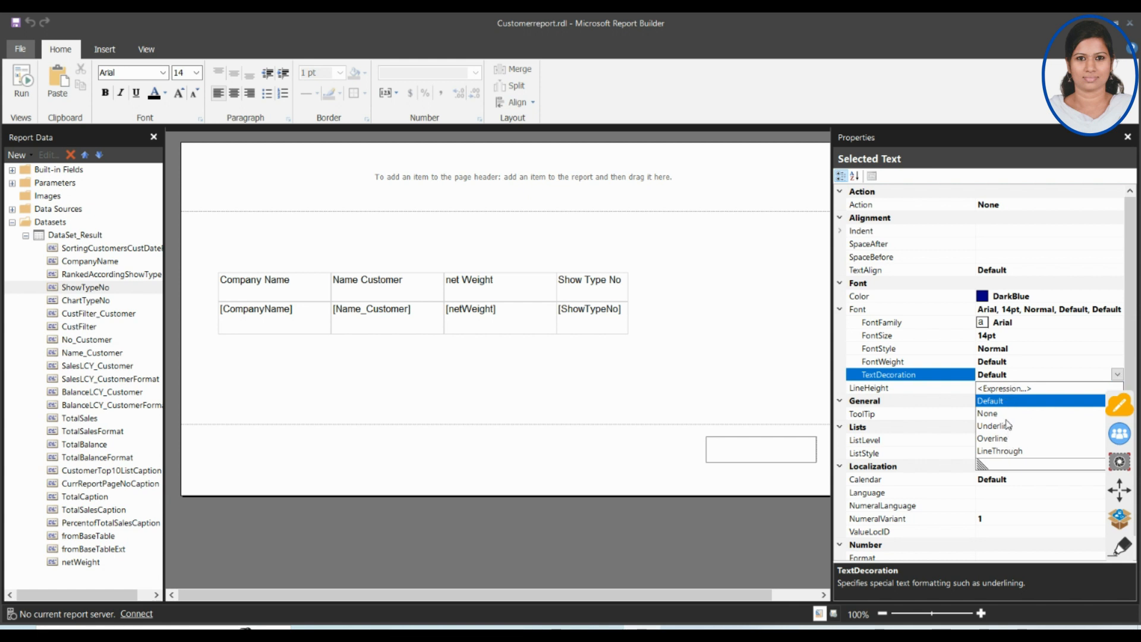
click(1040, 373)
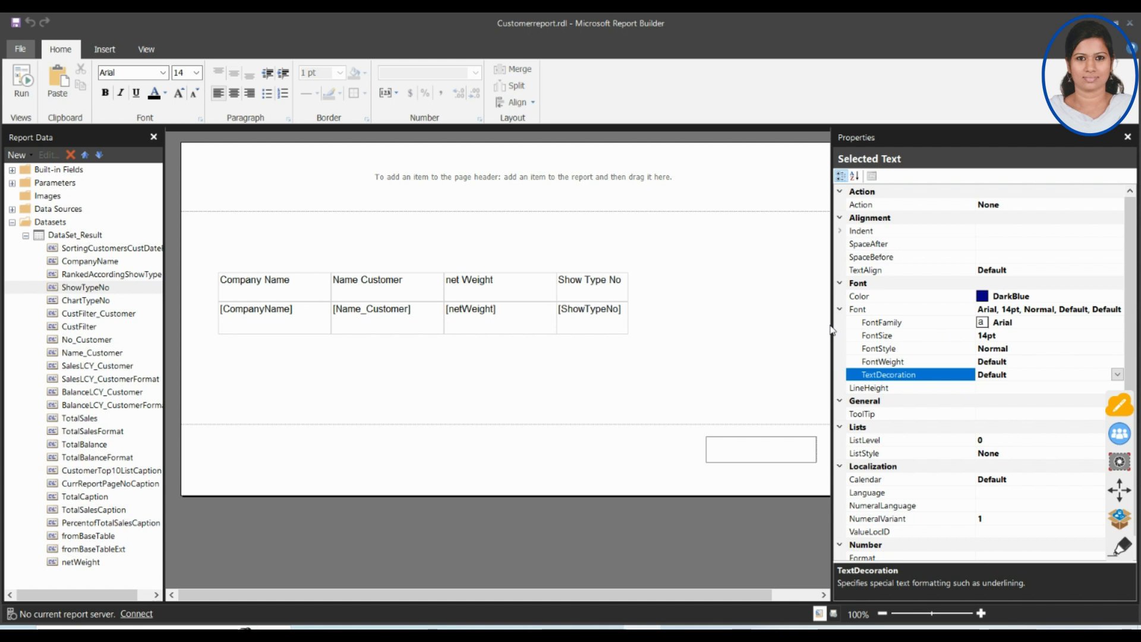
Examine the footer text box's hanging, left and right indent, paragraph spacing and tooltip properties.
drag(831, 323, 862, 324)
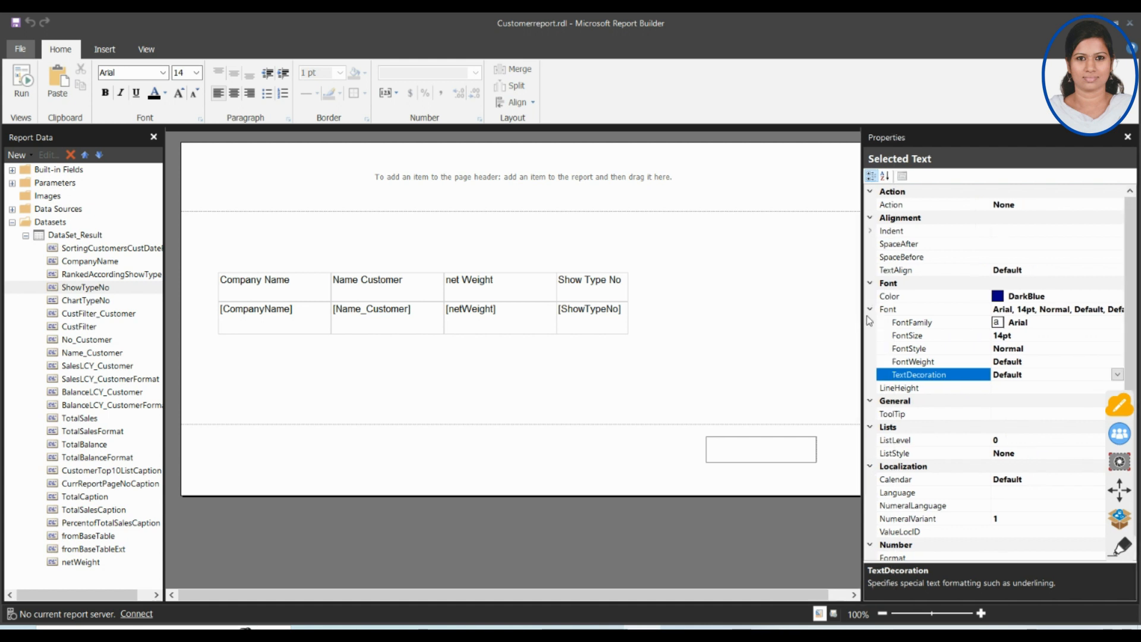
click(916, 236)
click(870, 231)
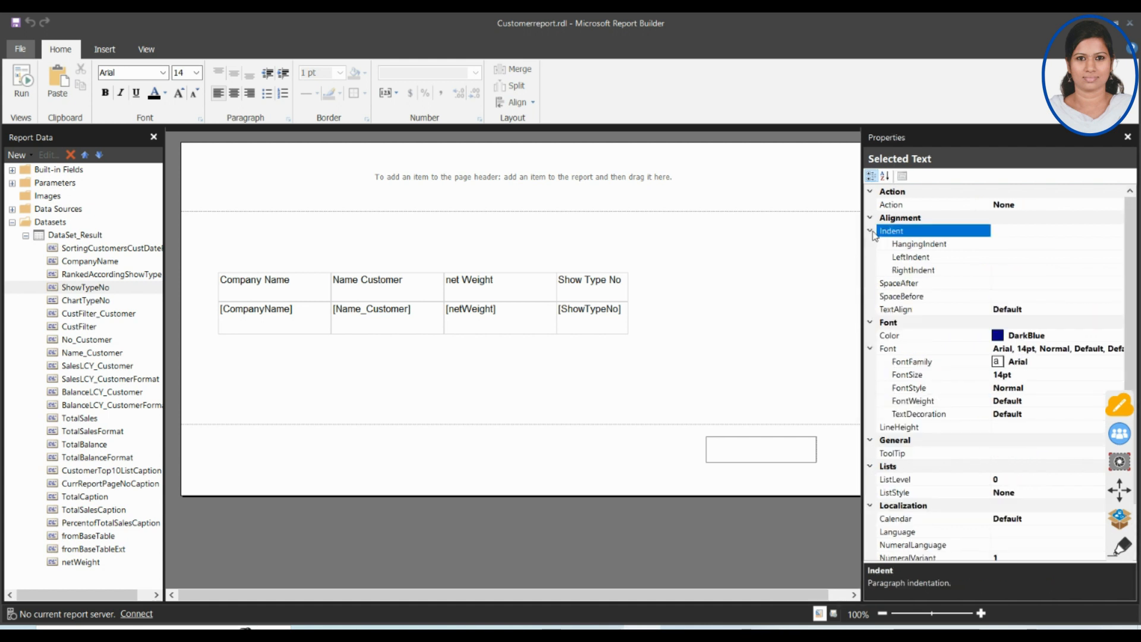
click(921, 244)
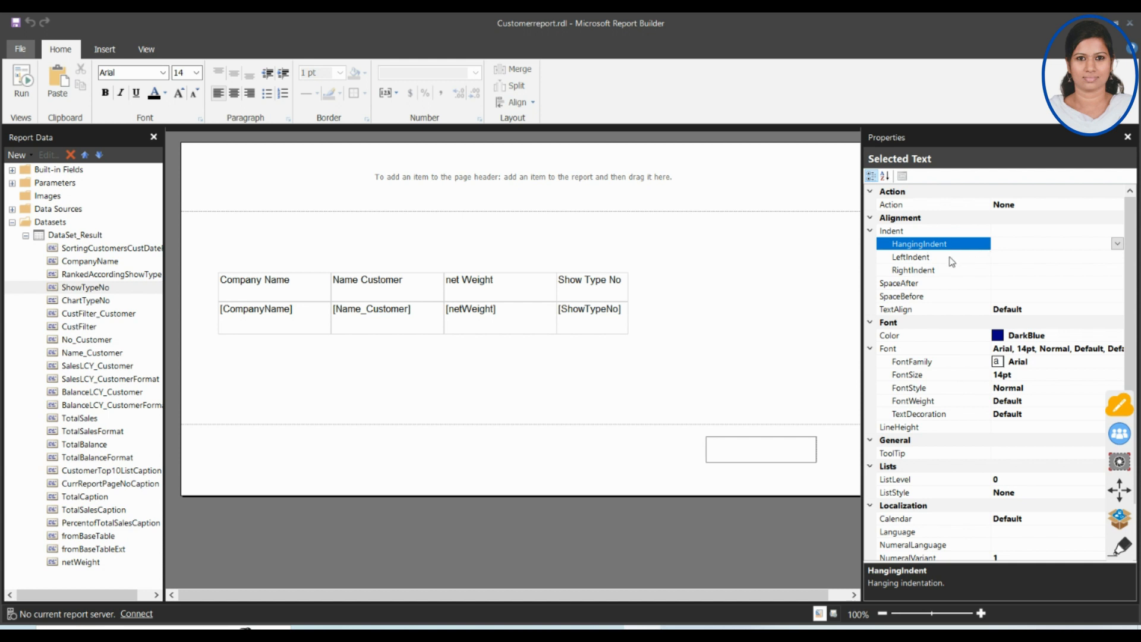
click(925, 259)
click(928, 271)
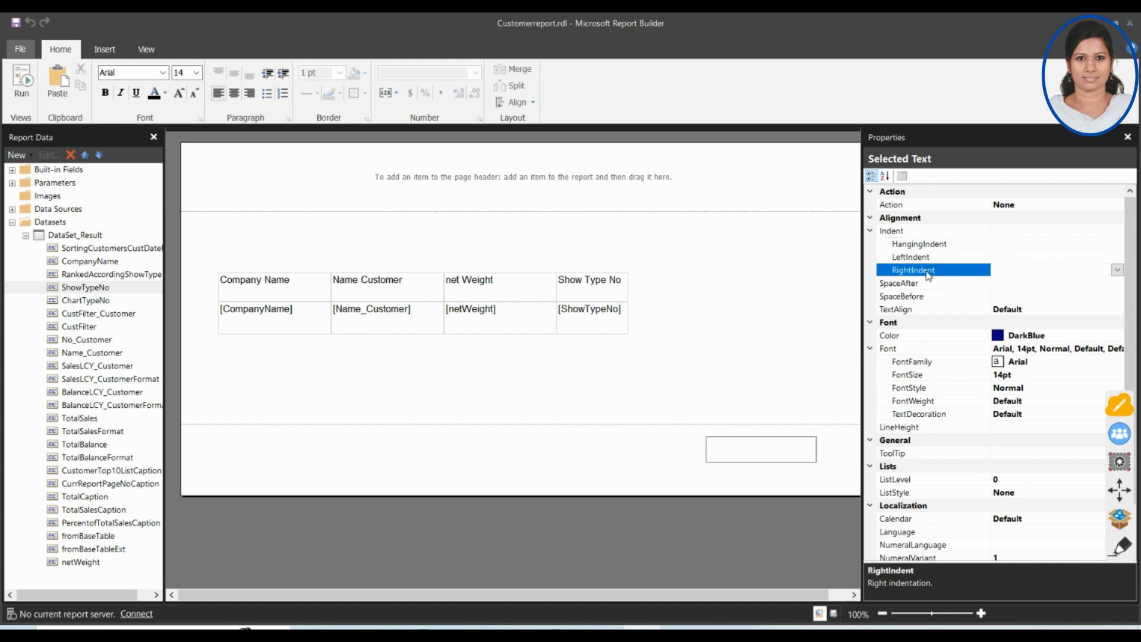
click(971, 247)
click(932, 285)
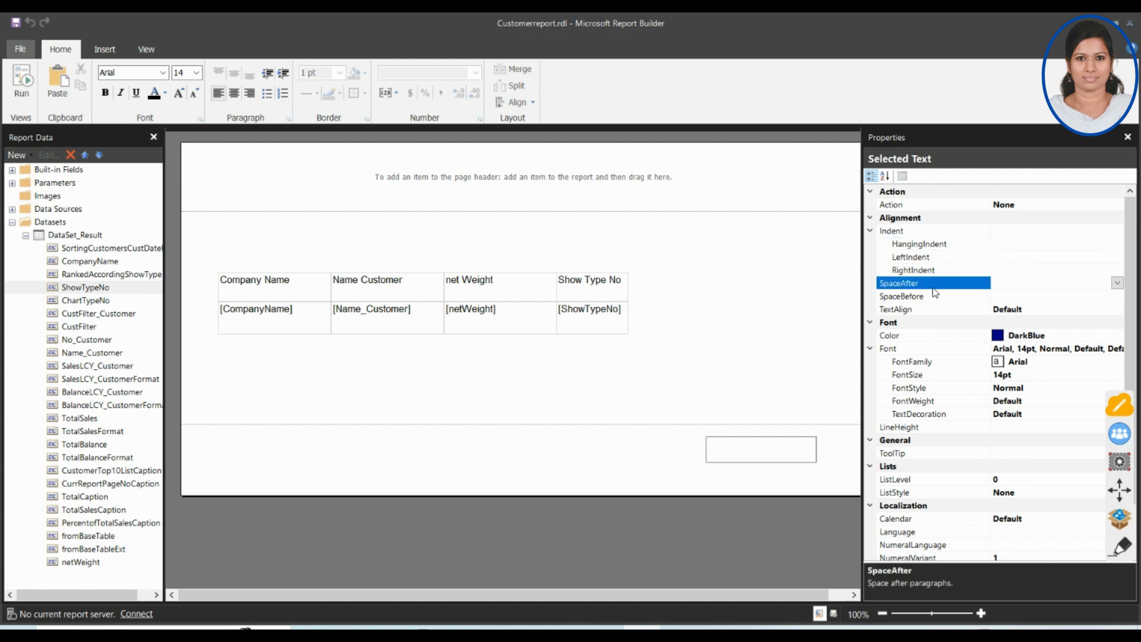
click(870, 232)
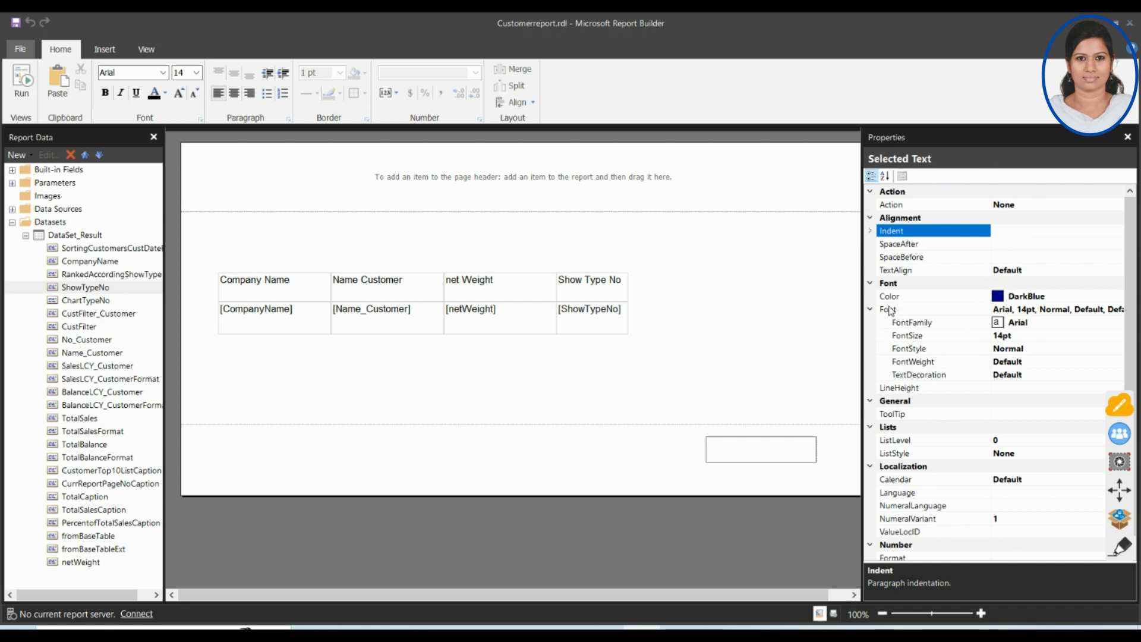
scroll(924, 415, down, 1)
click(892, 402)
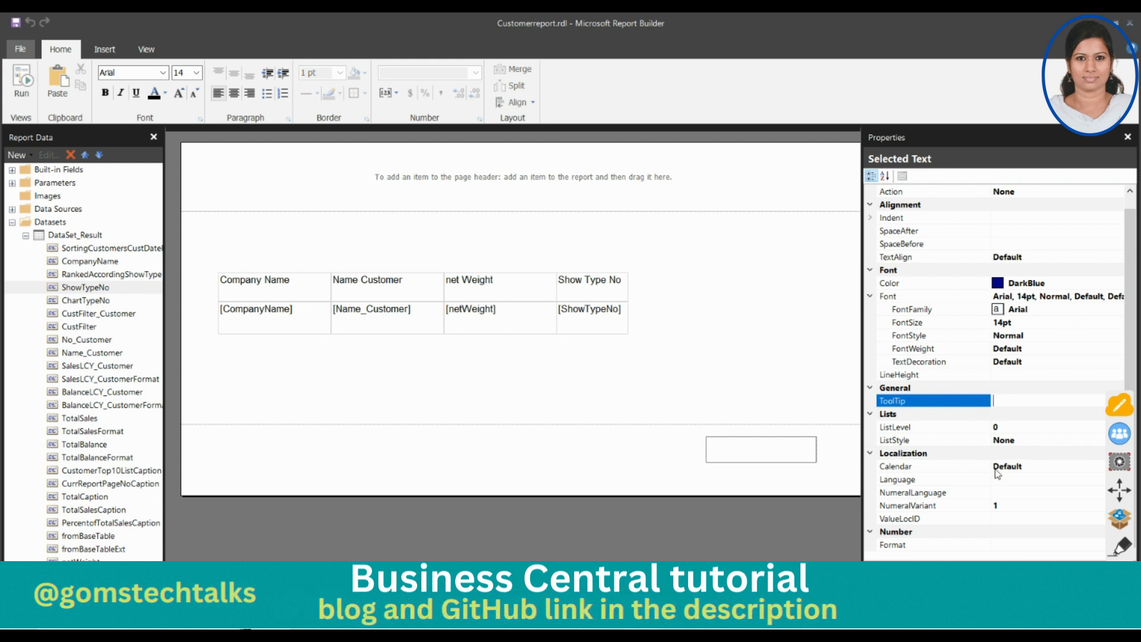
Narrow the Properties pane, open the value expression editor for the footer text box and move the dialog slightly.
click(802, 457)
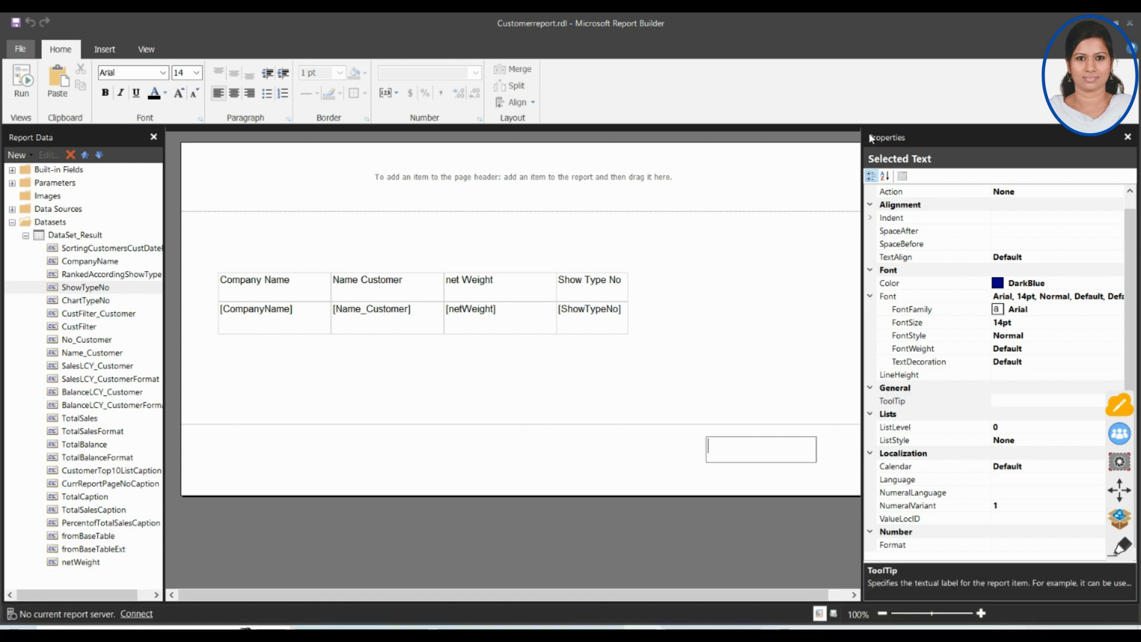
drag(858, 139, 968, 148)
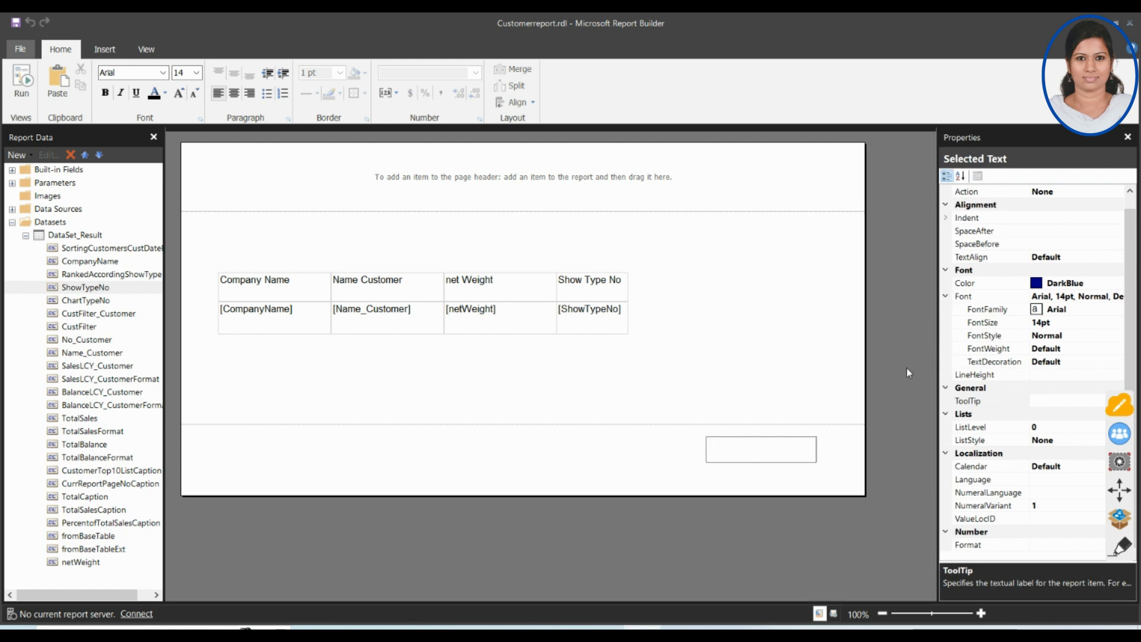
click(721, 437)
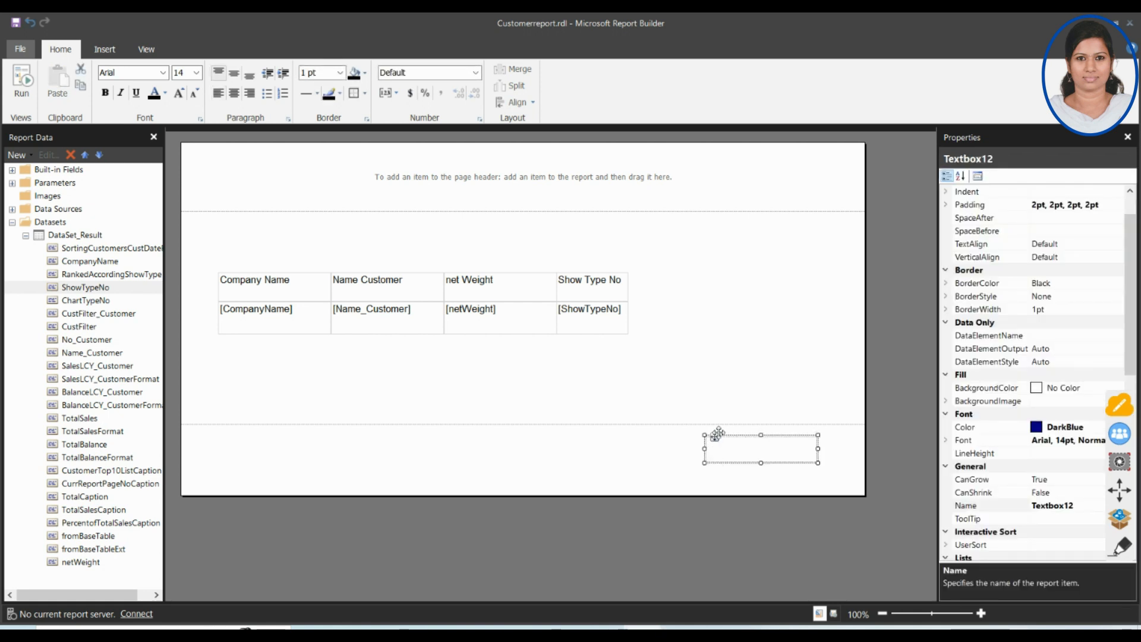
right_click(715, 438)
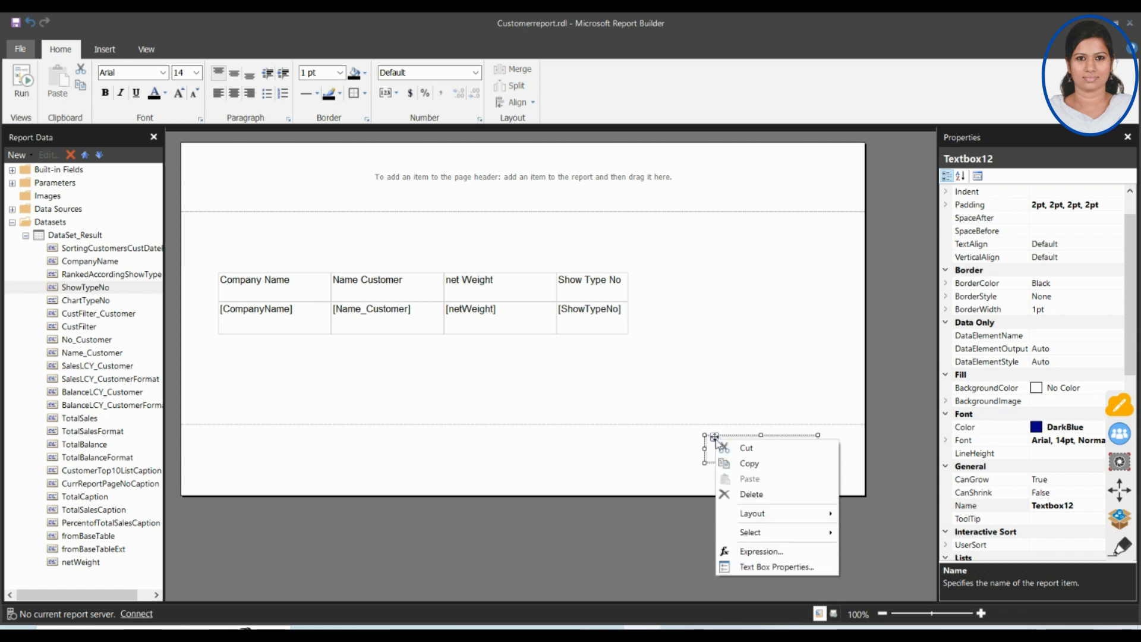
click(748, 553)
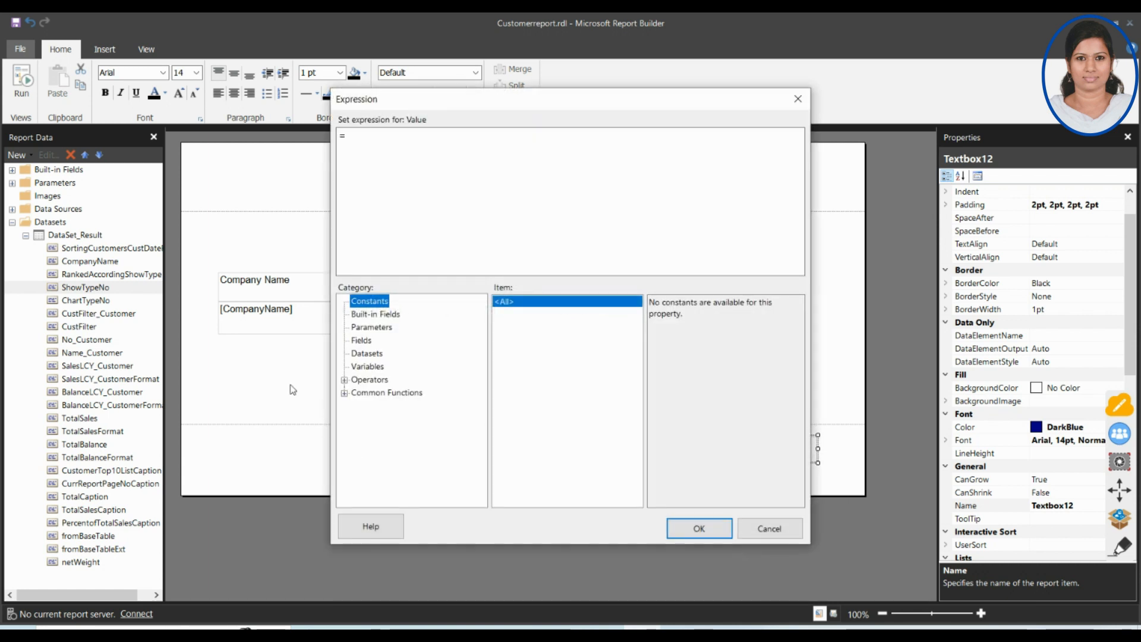
drag(518, 109, 544, 89)
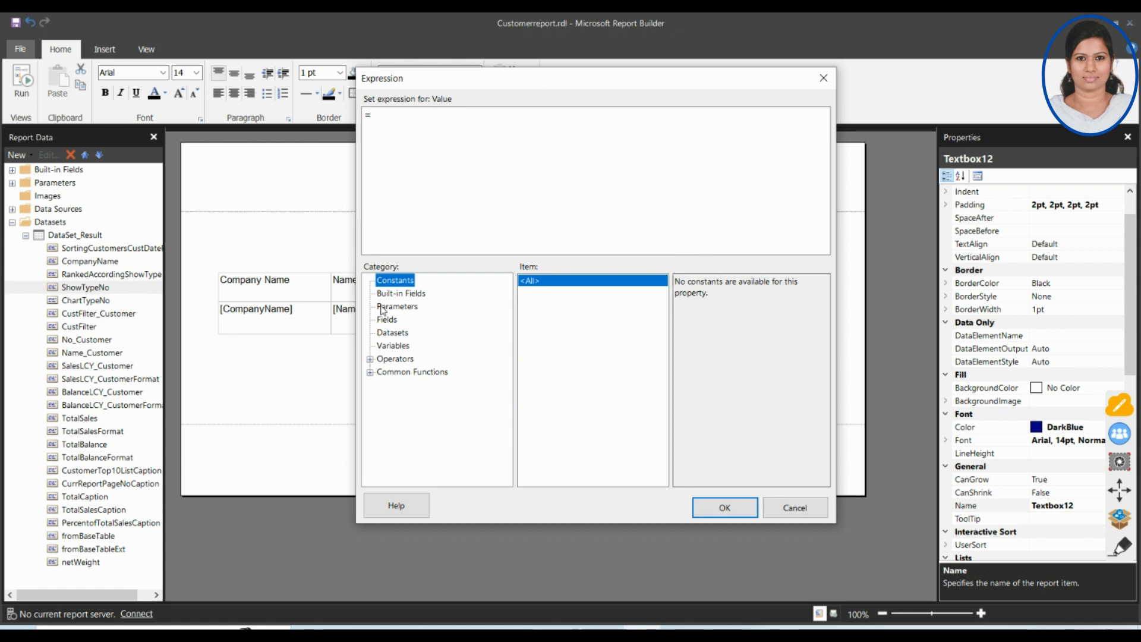
Circle the "Set expression for: Value" label with the black pen and draw three lines across the expression area.
click(1120, 546)
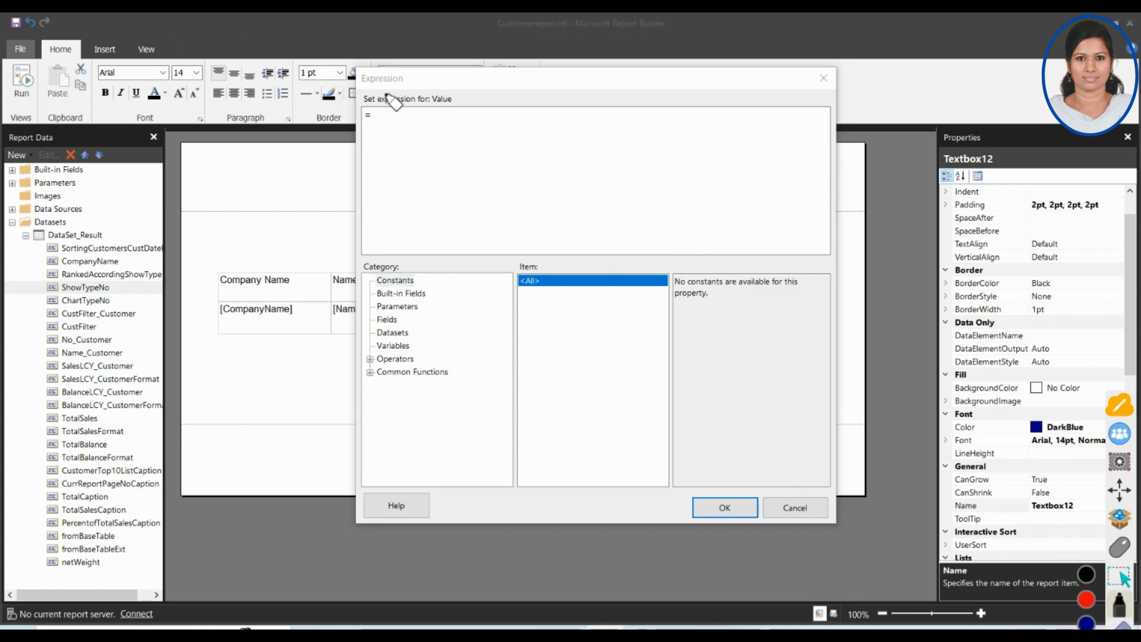
mouse_move(386, 93)
mouse_down()
mouse_move(355, 108)
mouse_move(447, 88)
mouse_up()
drag(367, 133, 677, 133)
drag(354, 163, 713, 162)
drag(413, 191, 763, 218)
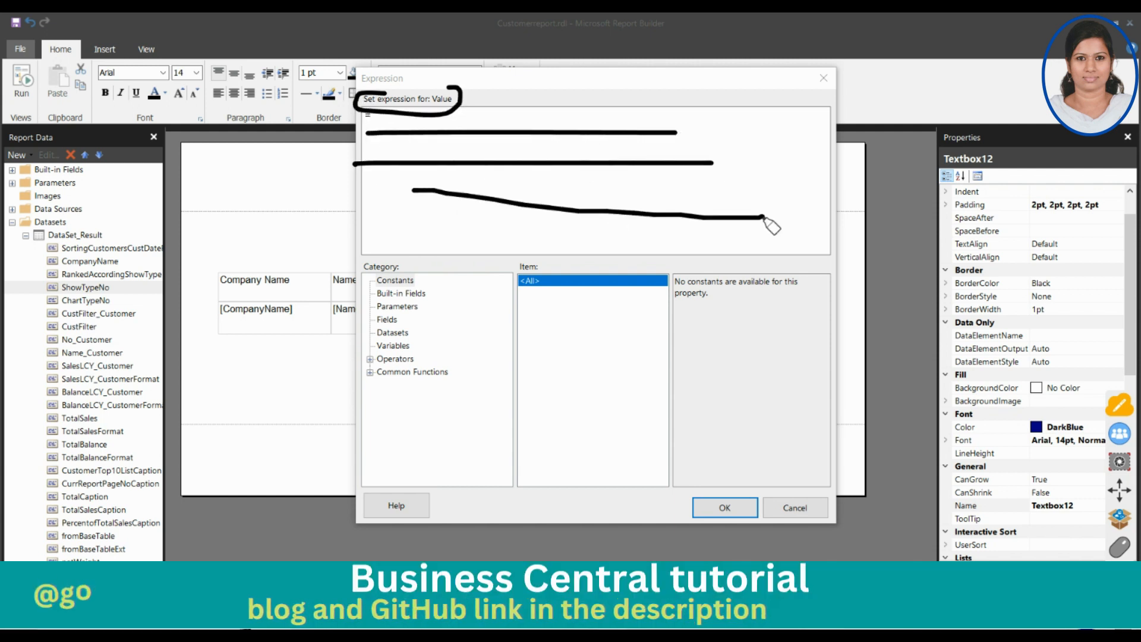
Circle the Category list with the black pen, mark each category from Constants to Common Functions, and underline the constants description.
mouse_move(416, 261)
mouse_down()
mouse_move(375, 256)
mouse_move(357, 369)
mouse_move(457, 483)
mouse_move(479, 253)
mouse_move(428, 241)
mouse_move(468, 266)
mouse_up()
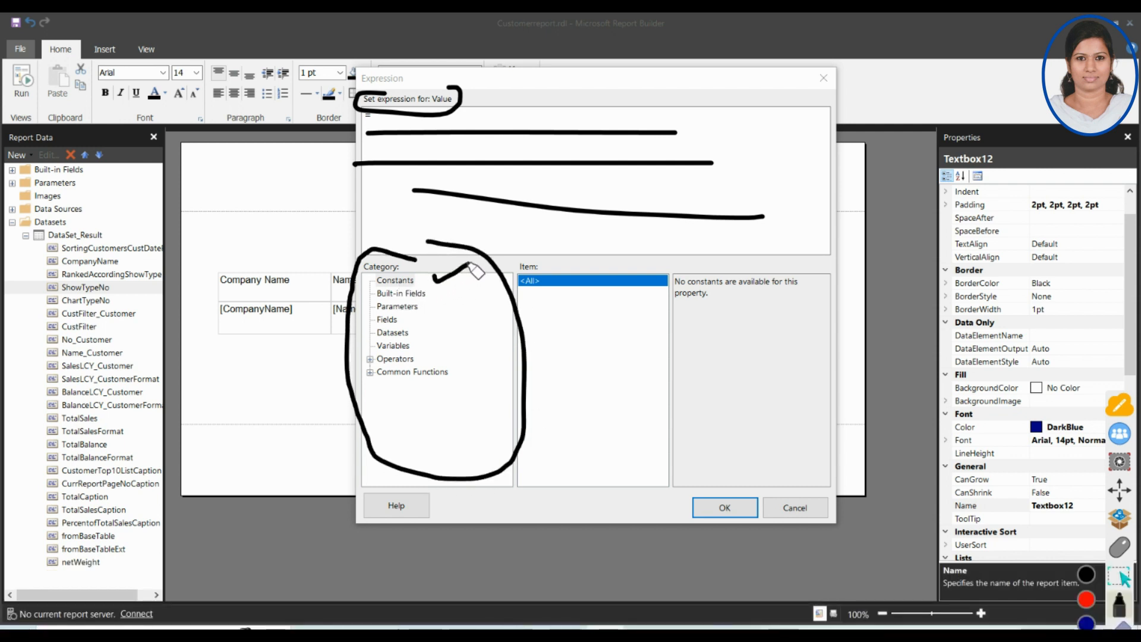
drag(711, 302, 775, 315)
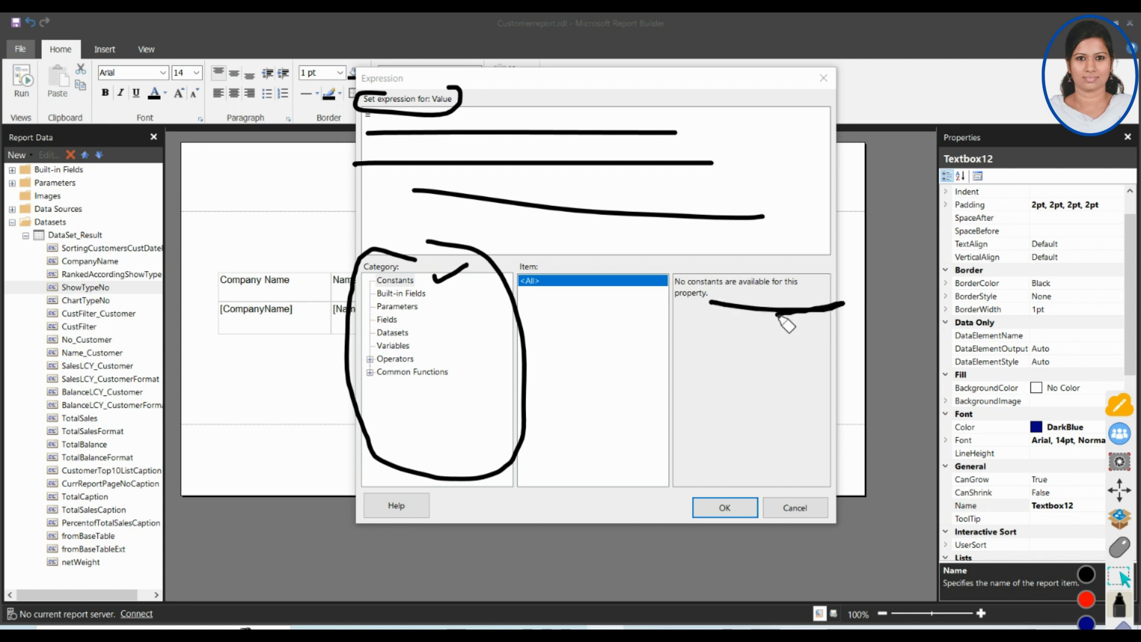
mouse_move(434, 290)
mouse_down()
mouse_move(469, 285)
mouse_move(462, 303)
mouse_up()
click(430, 309)
mouse_move(470, 312)
mouse_down()
mouse_move(407, 321)
mouse_move(429, 332)
mouse_move(419, 346)
mouse_move(479, 363)
mouse_up()
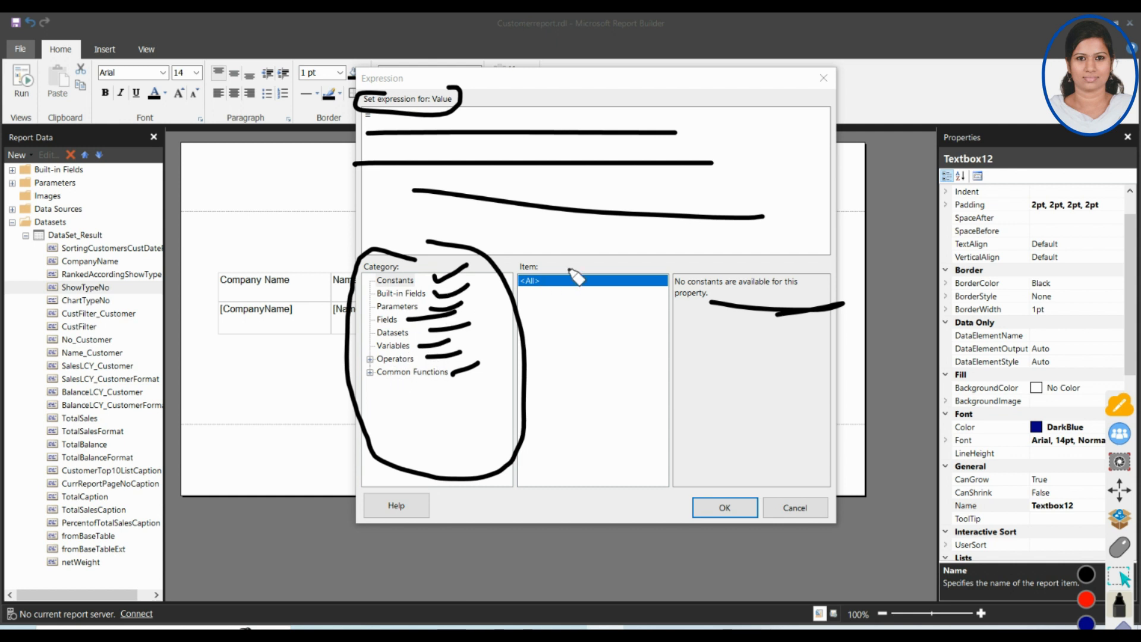
Circle the Item list and the description area with the black pen, erase all annotations and return to the normal mouse.
mouse_move(570, 267)
mouse_down()
mouse_move(514, 349)
mouse_move(606, 265)
mouse_up()
mouse_move(726, 277)
mouse_down()
mouse_move(765, 377)
mouse_move(720, 268)
mouse_up()
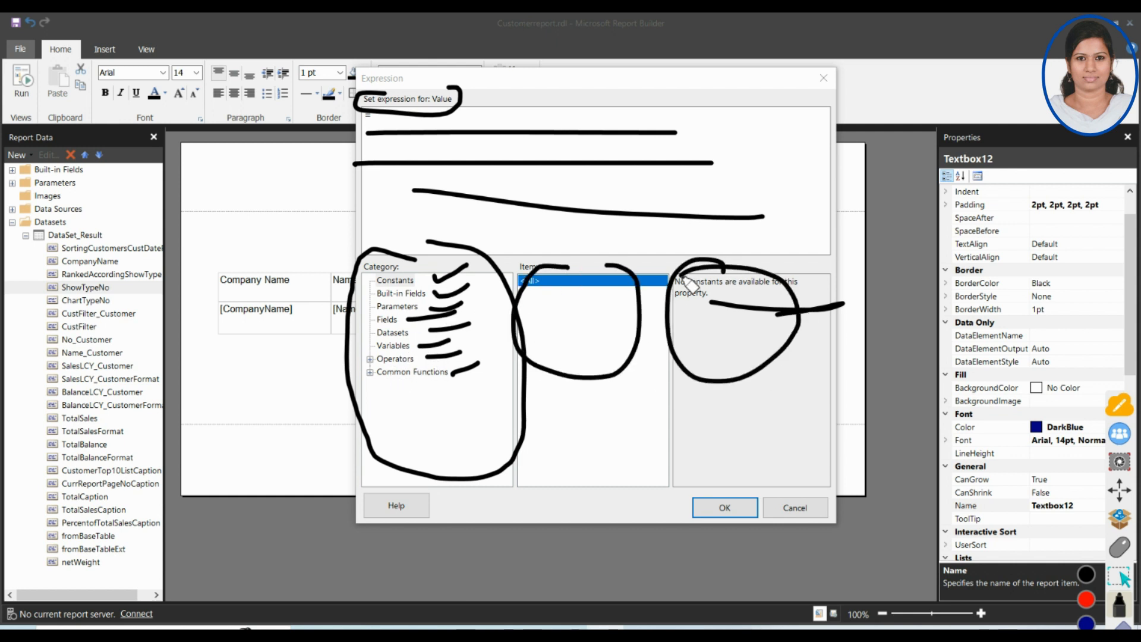
click(1123, 627)
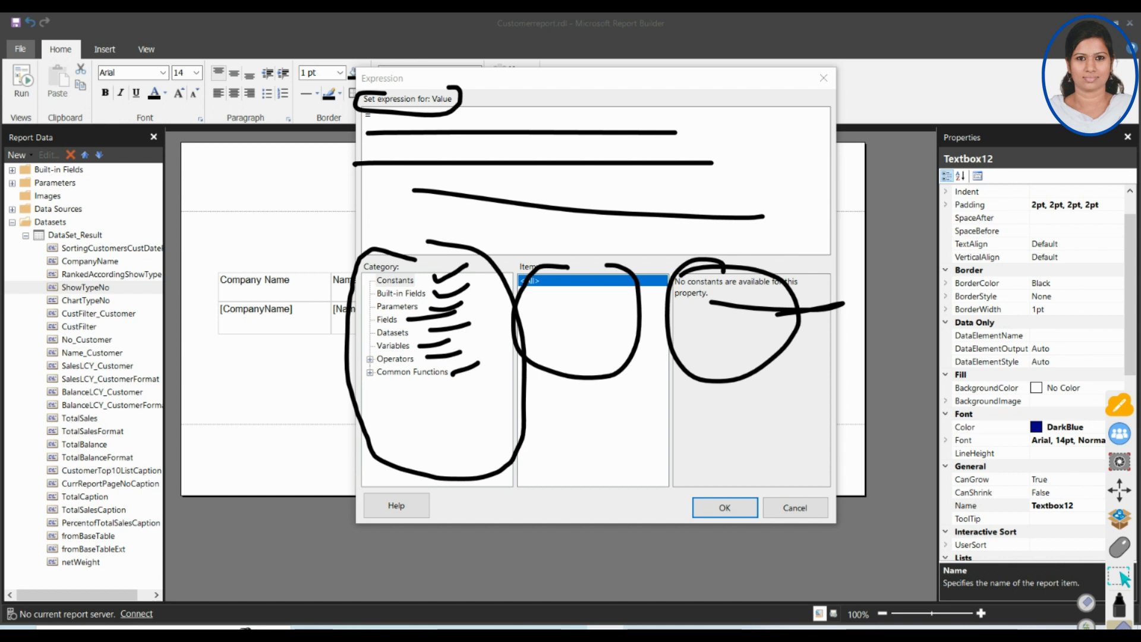
click(1086, 626)
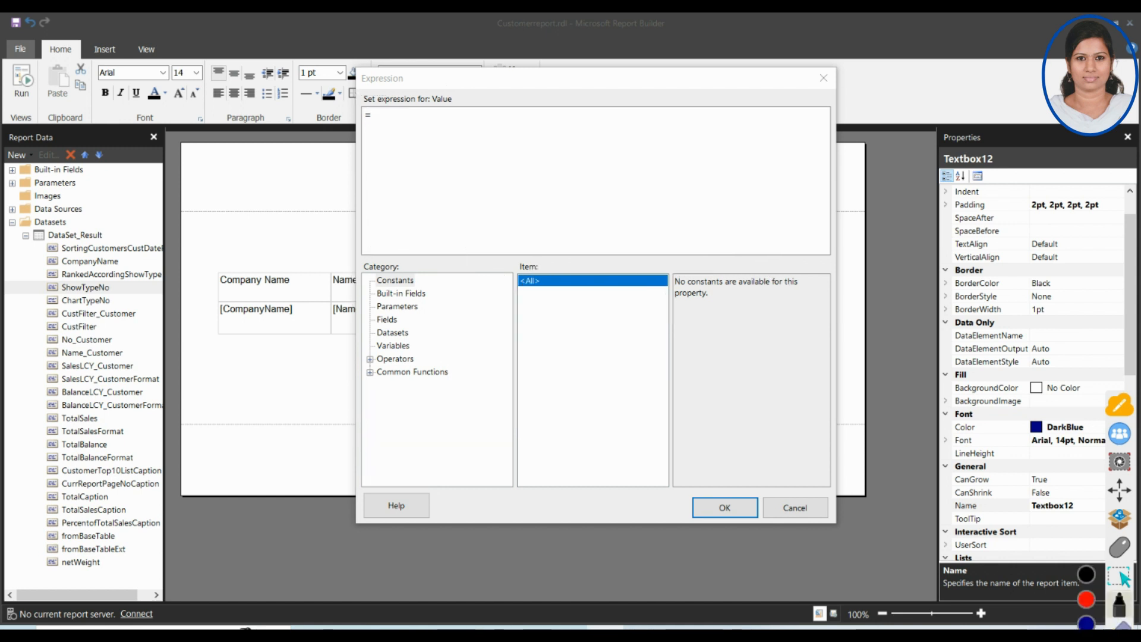
click(1119, 575)
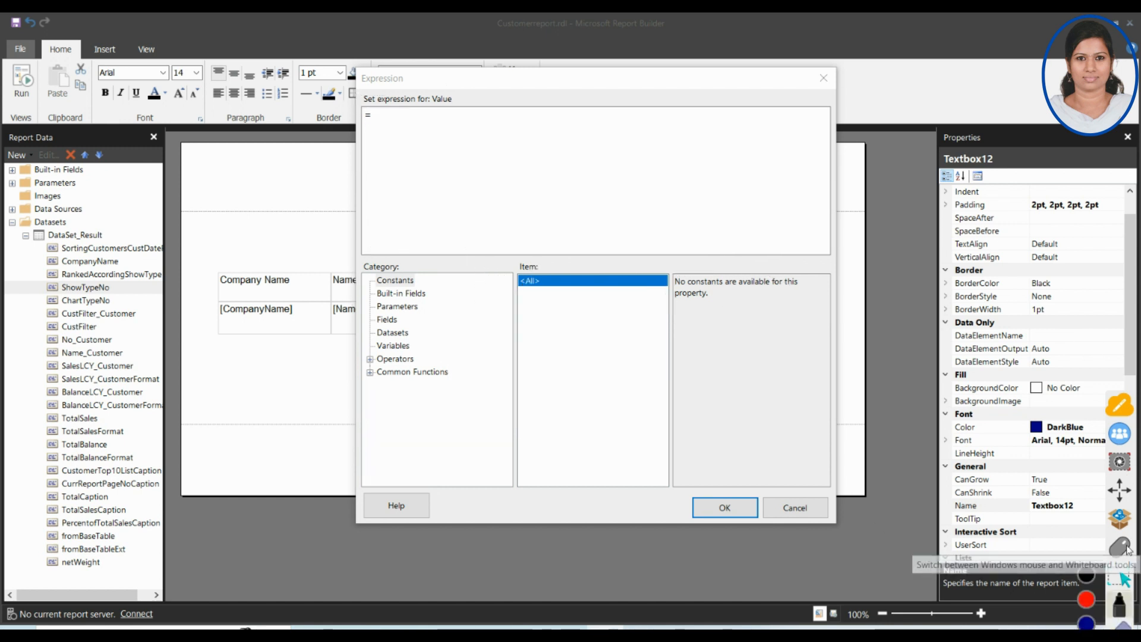
Examine the DataSet_Result values and the Variables category in the expression editor, moving the dialog to uncover the footer text box.
click(390, 332)
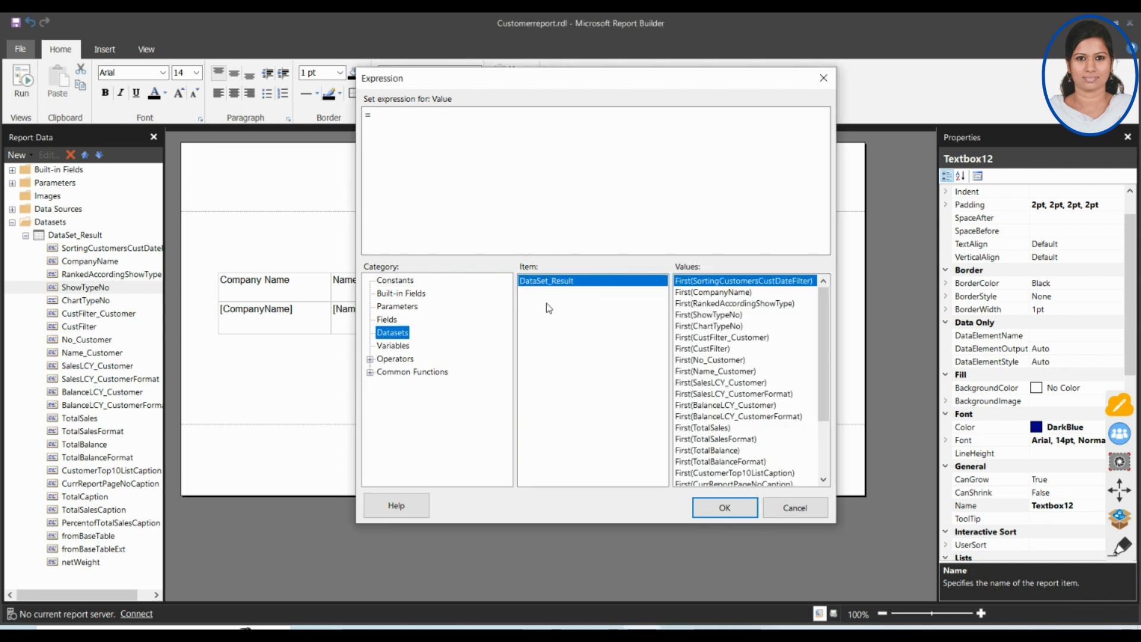
scroll(761, 351, down, 3)
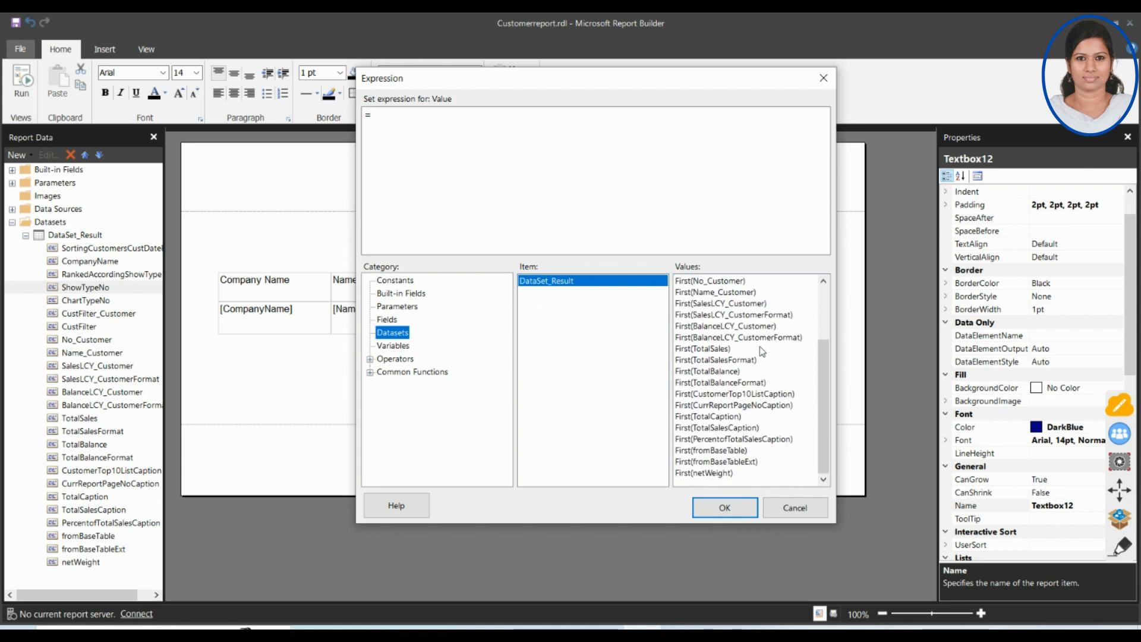
scroll(762, 351, up, 3)
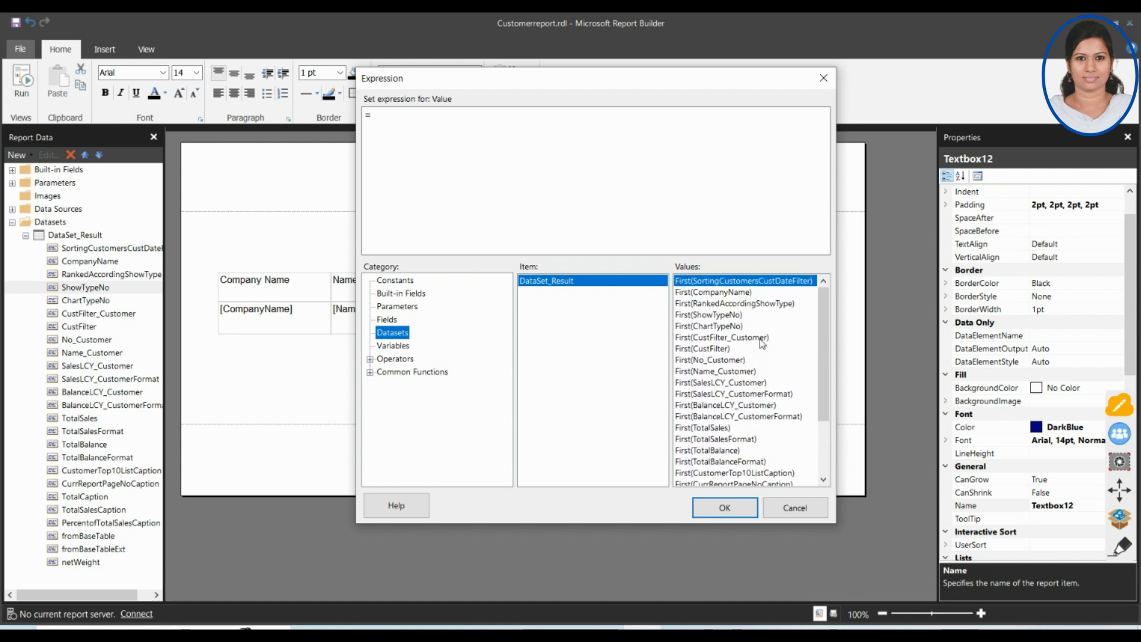
click(380, 347)
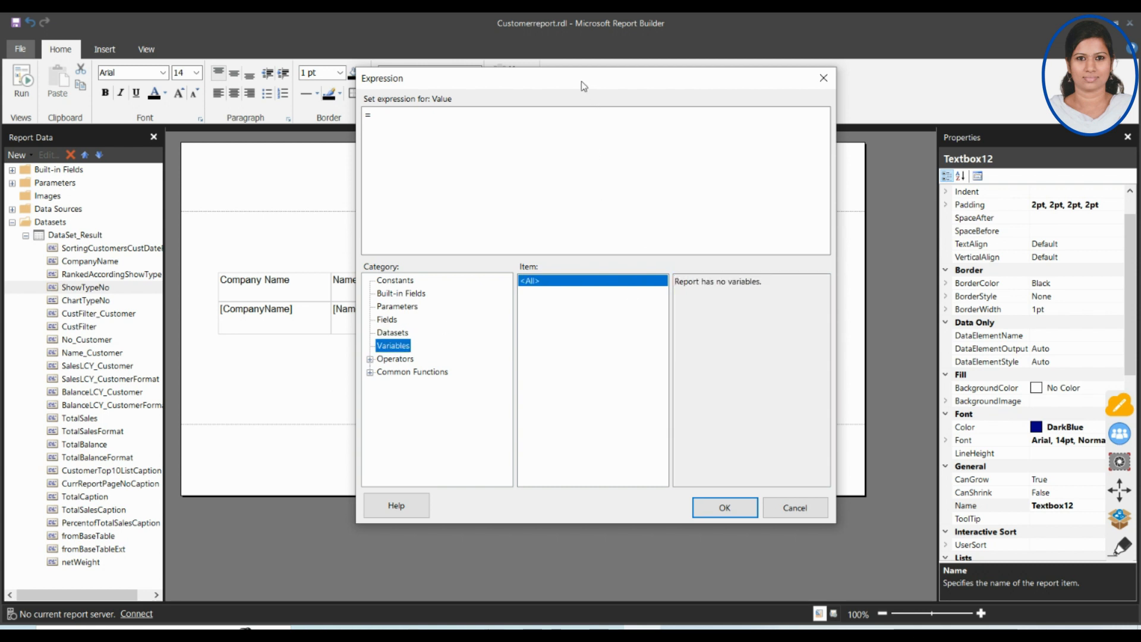
drag(581, 80, 542, 49)
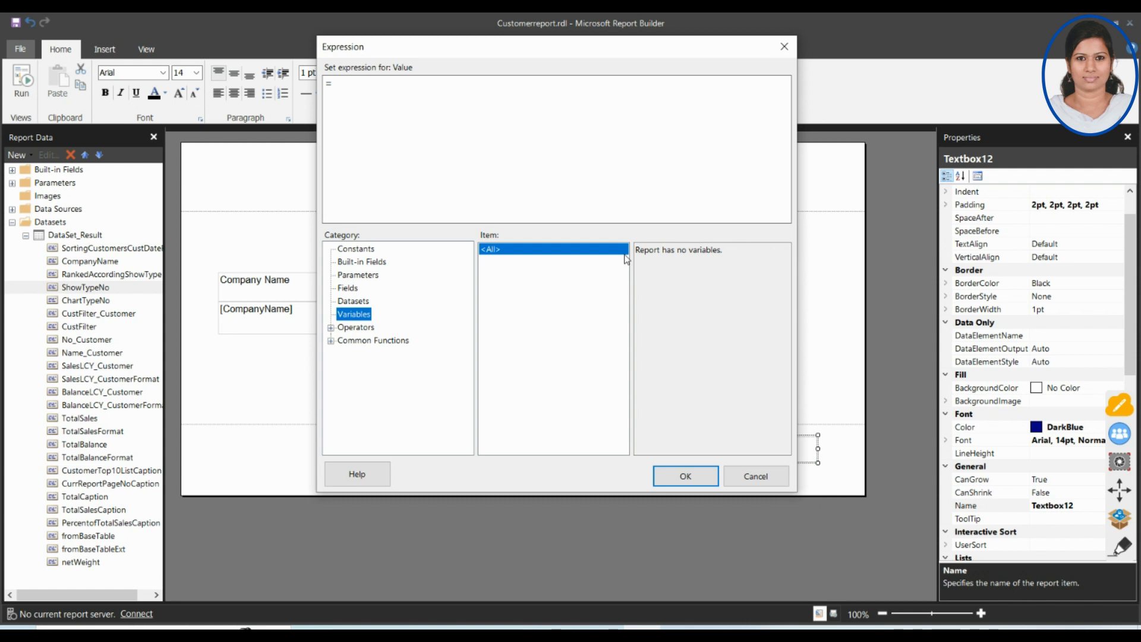
Examine the Arithmetic, Comparison, Concatenation, Logical/Bitwise and Bit Shift operators, and collapse the Operators category.
click(330, 327)
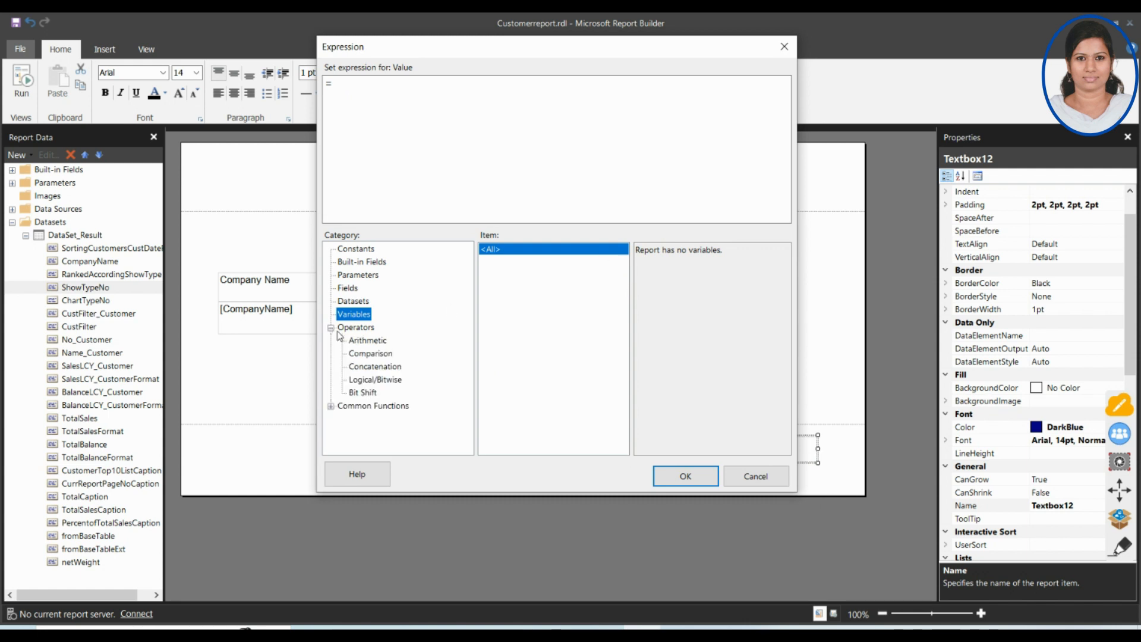
click(359, 341)
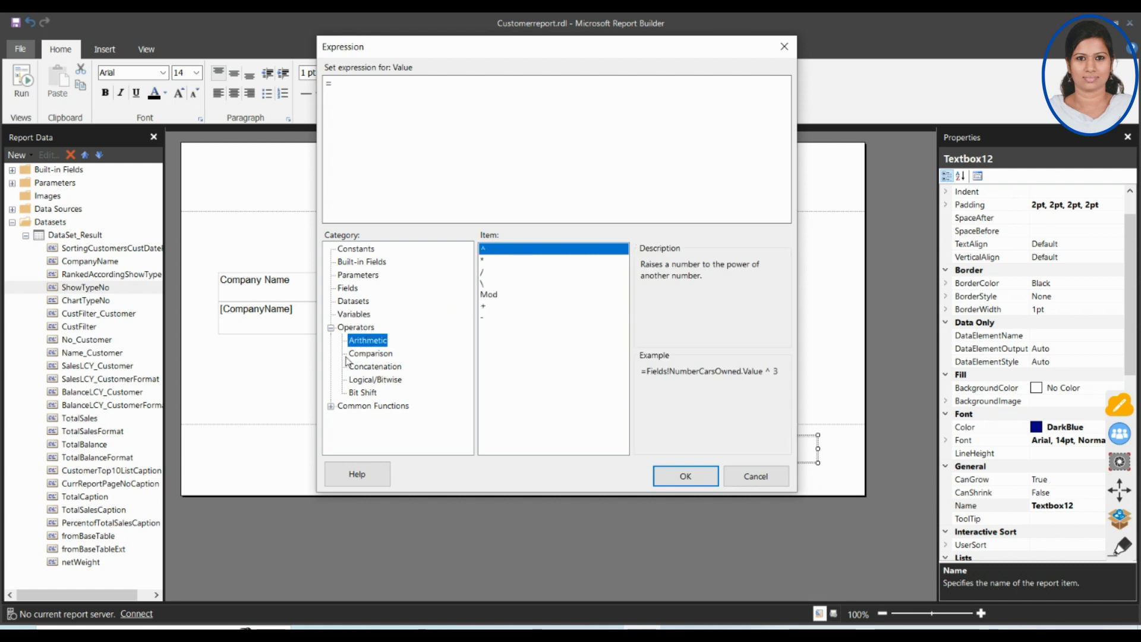
click(361, 353)
click(363, 366)
click(365, 380)
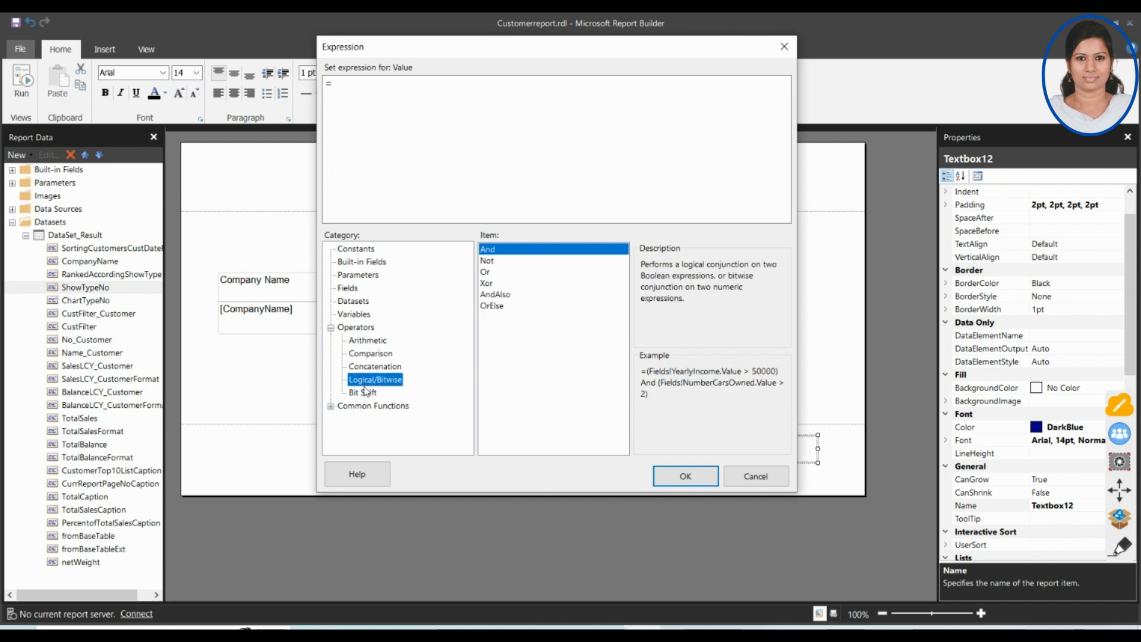
click(364, 392)
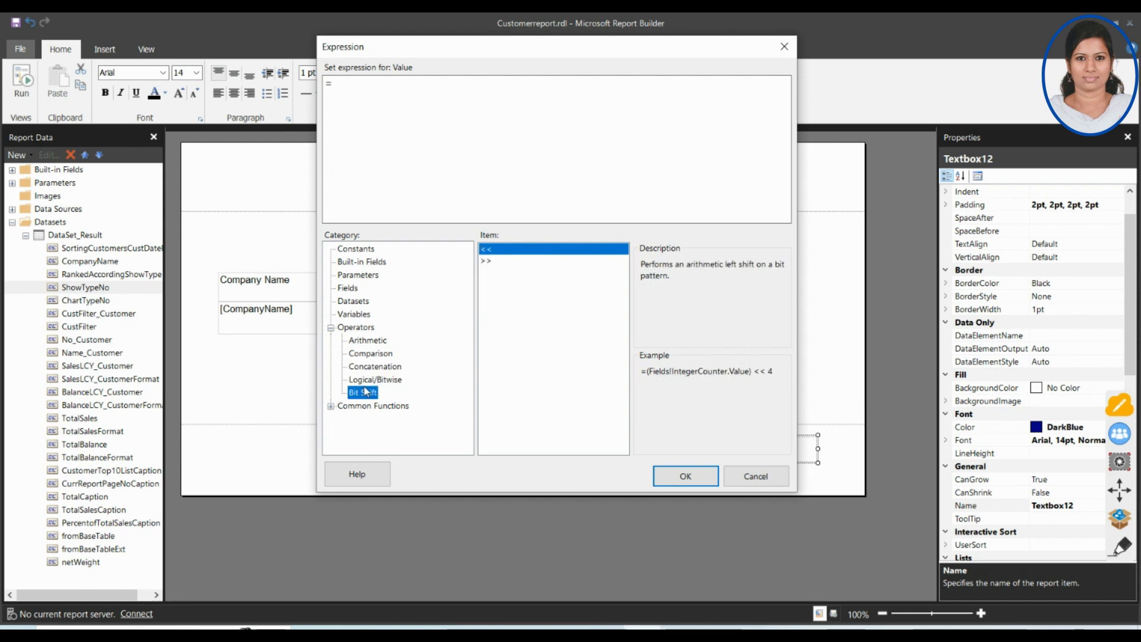
click(330, 328)
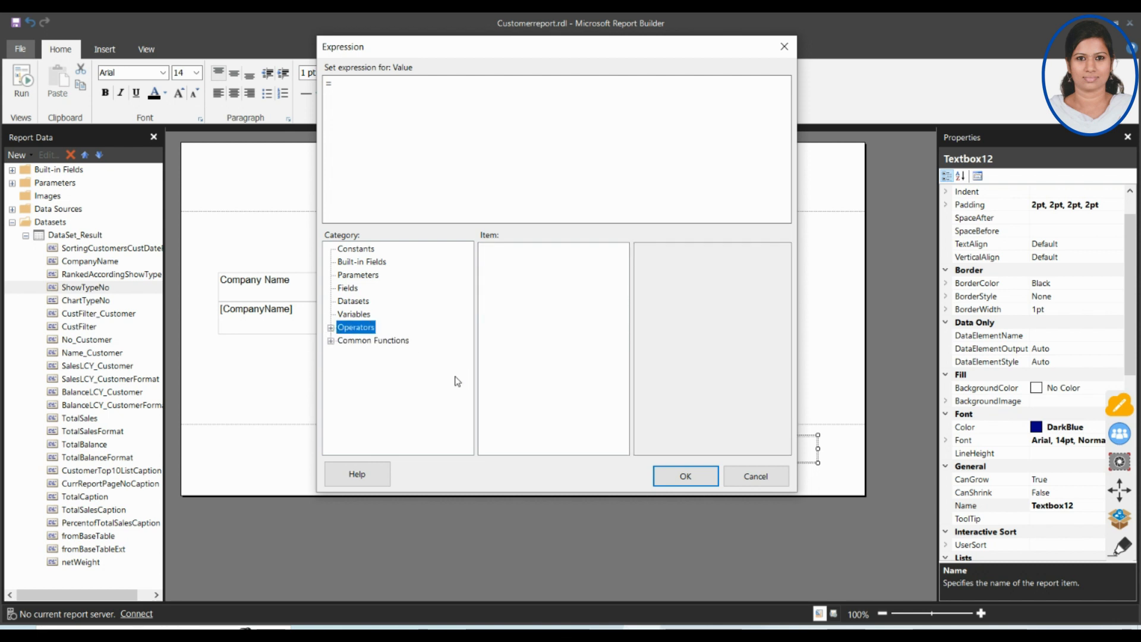
Expand Common Functions and examine the list of Text functions.
click(331, 341)
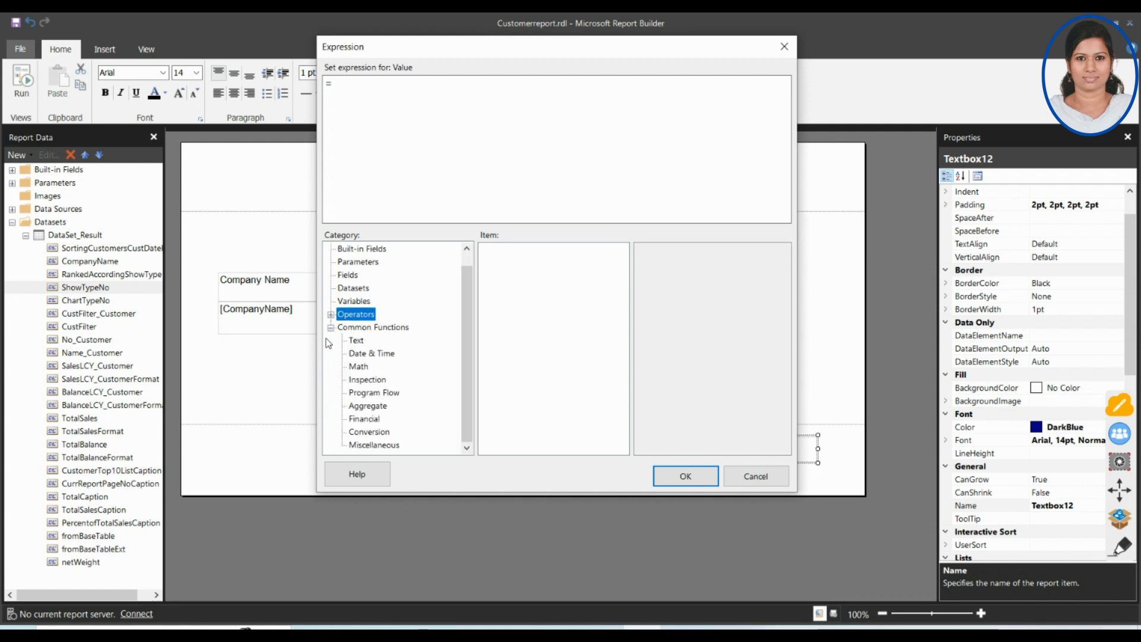
click(358, 341)
scroll(595, 297, down, 5)
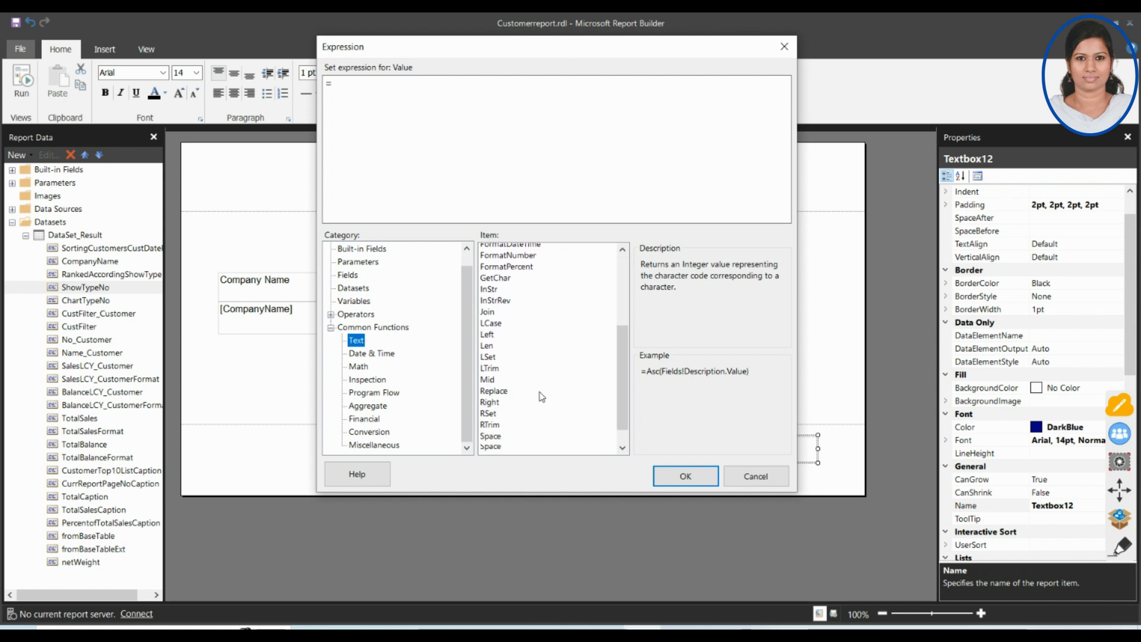
Set the footer text box's value expression to =Today() using the Date & Time function Today, and accept it.
click(357, 355)
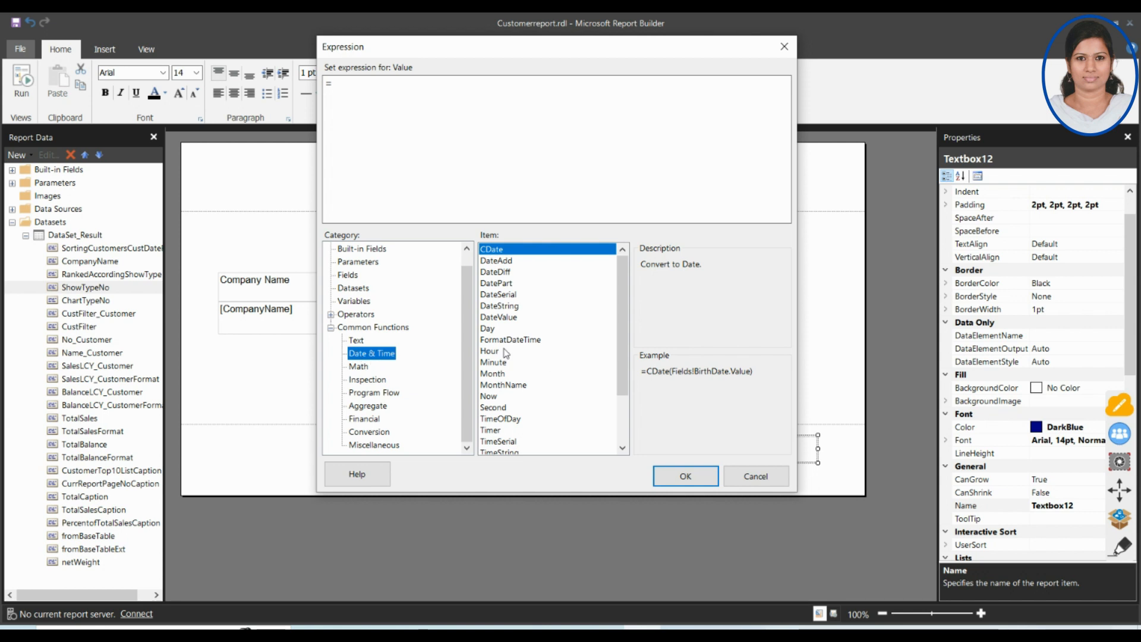
scroll(487, 451, down, 1)
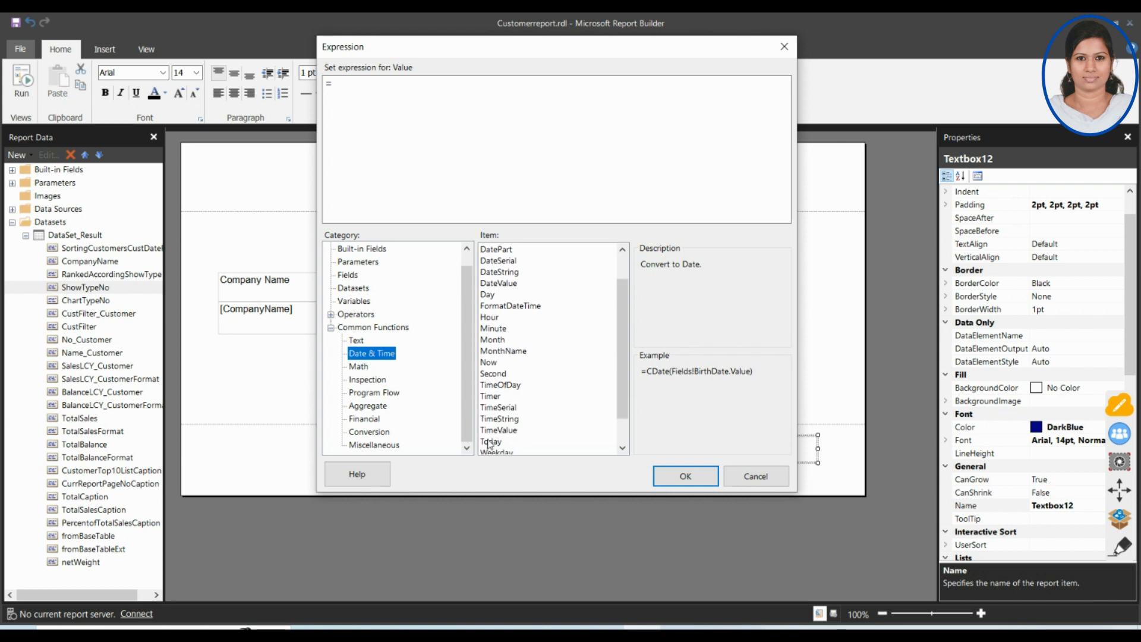
click(489, 441)
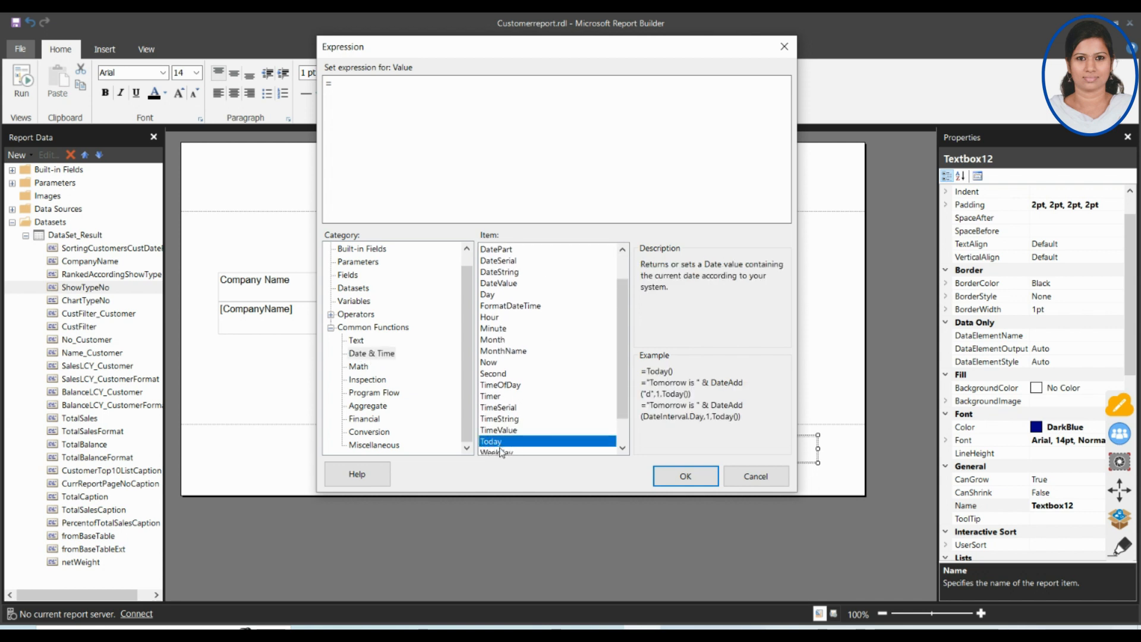
double_click(498, 445)
text())
drag(649, 373, 743, 422)
click(752, 394)
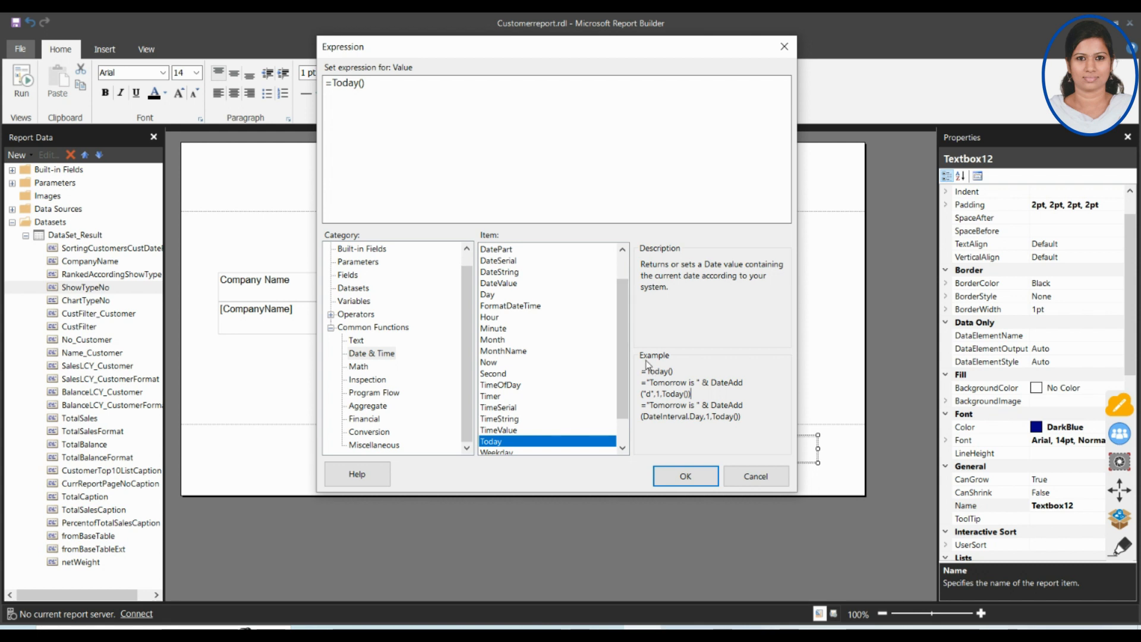
drag(648, 371, 751, 414)
click(412, 125)
click(683, 476)
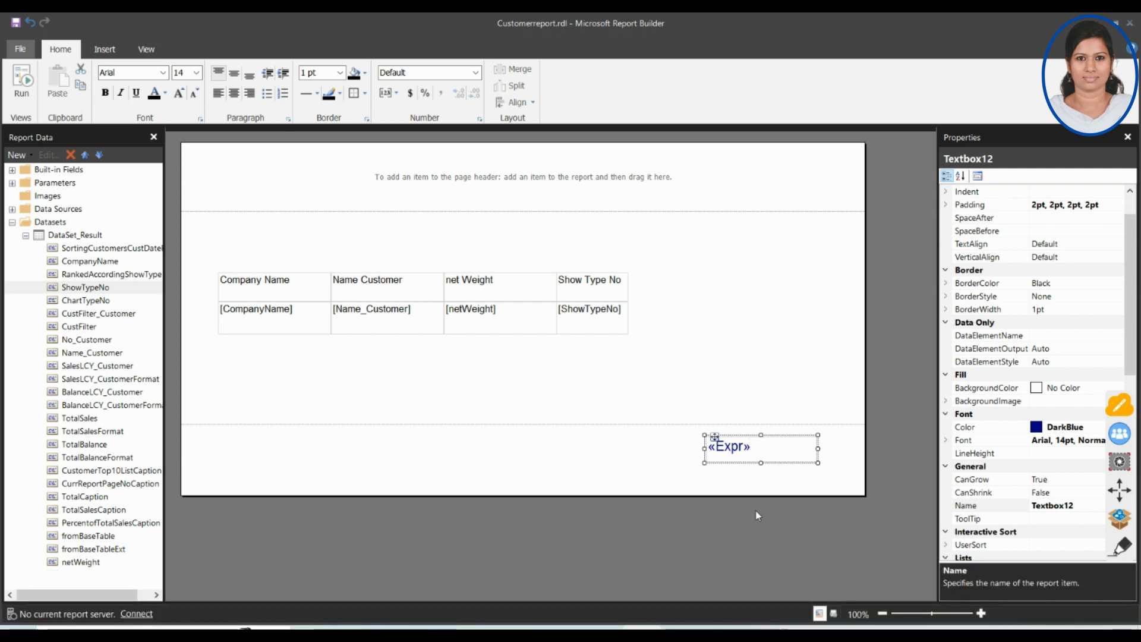
Check the value property of the footer's expression placeholder and reselect the whole text box.
double_click(717, 452)
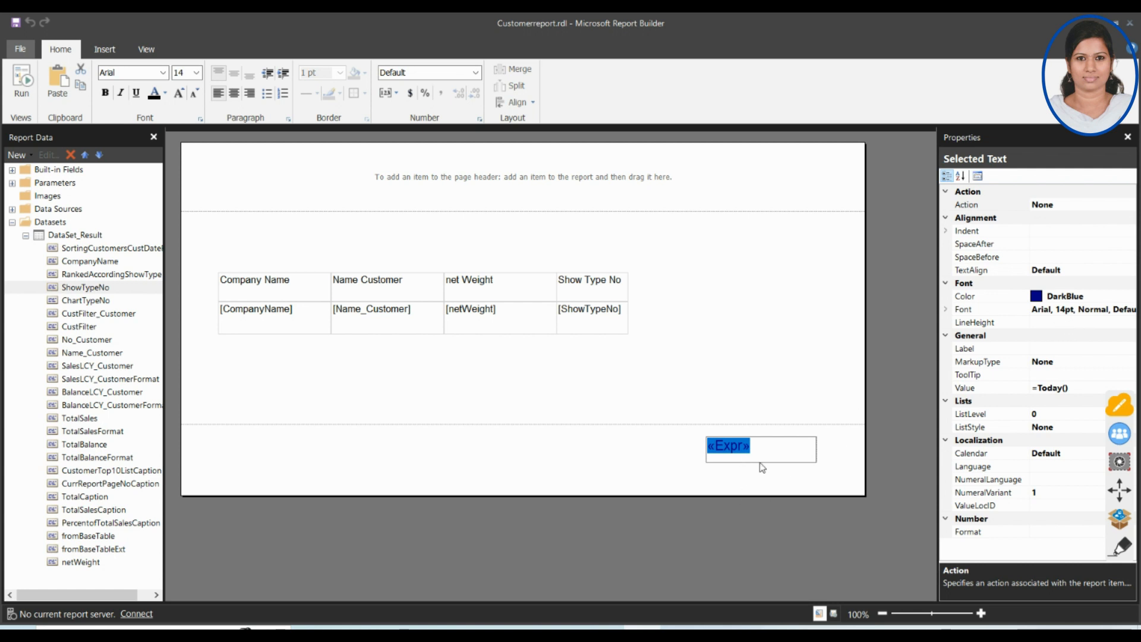
click(784, 450)
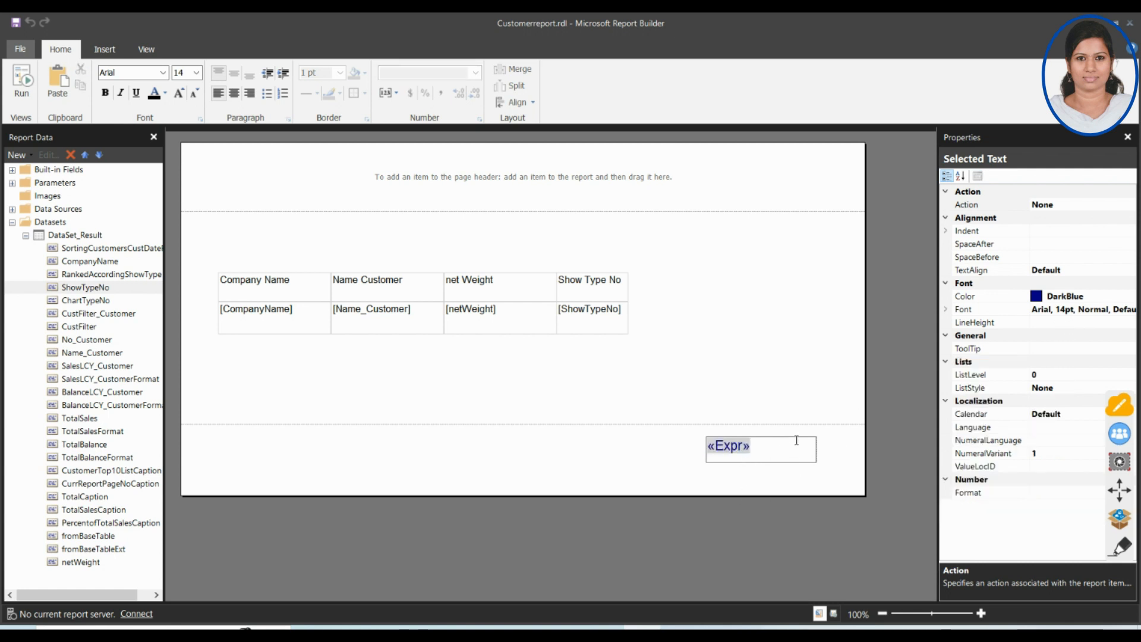
click(779, 482)
click(777, 457)
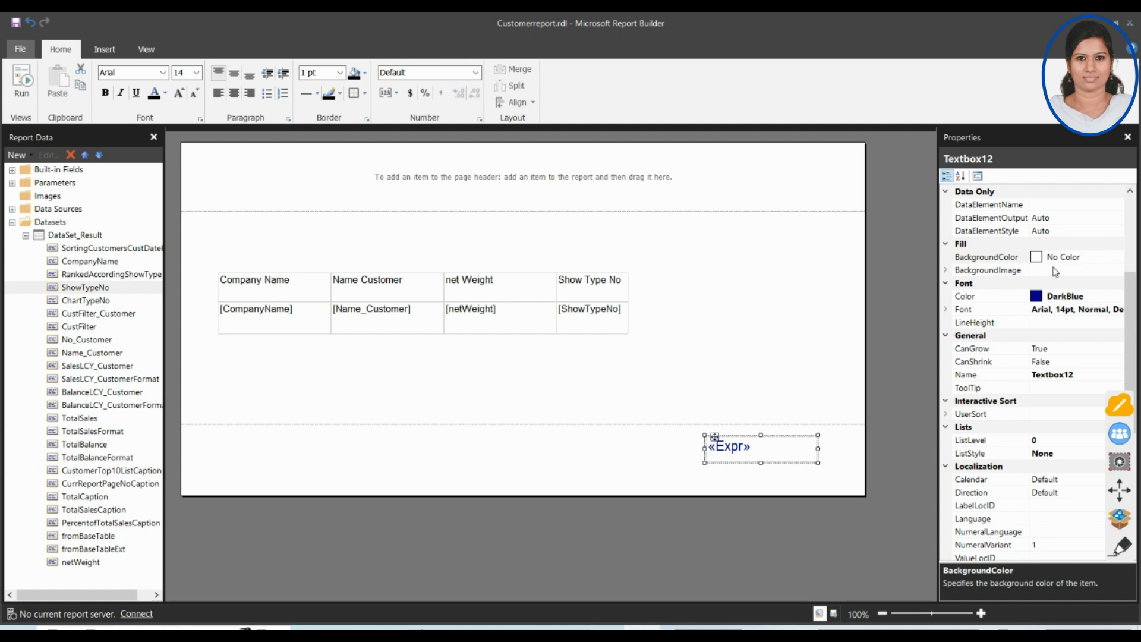
Examine the footer text box's Format property and its expression option without setting a format, and review its remaining properties.
scroll(1004, 285, down, 7)
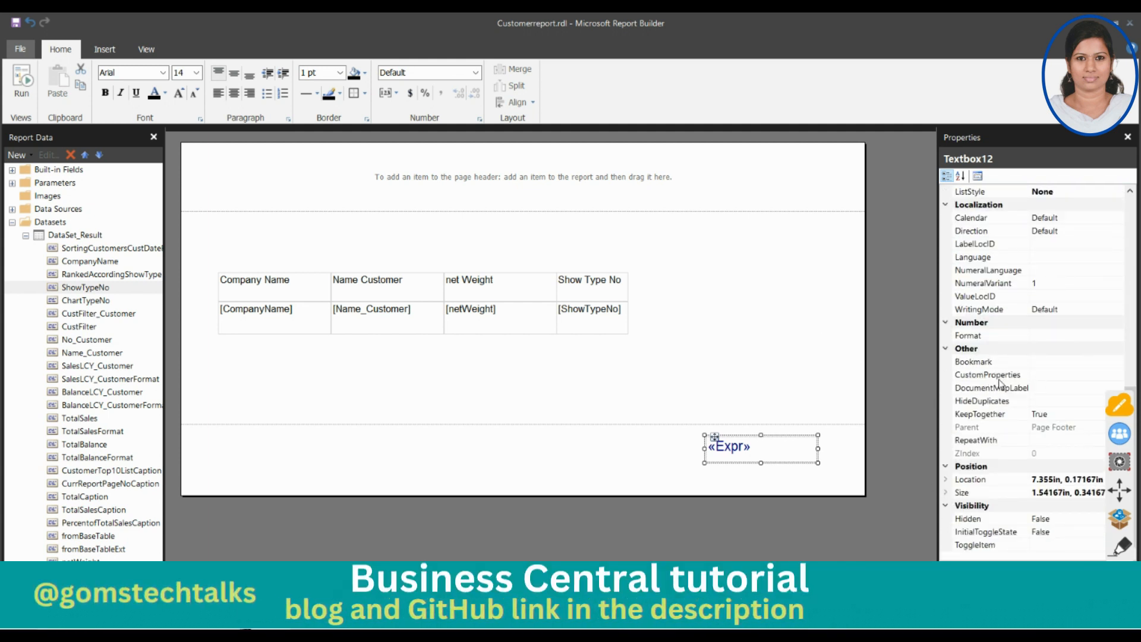
click(1002, 337)
click(1079, 334)
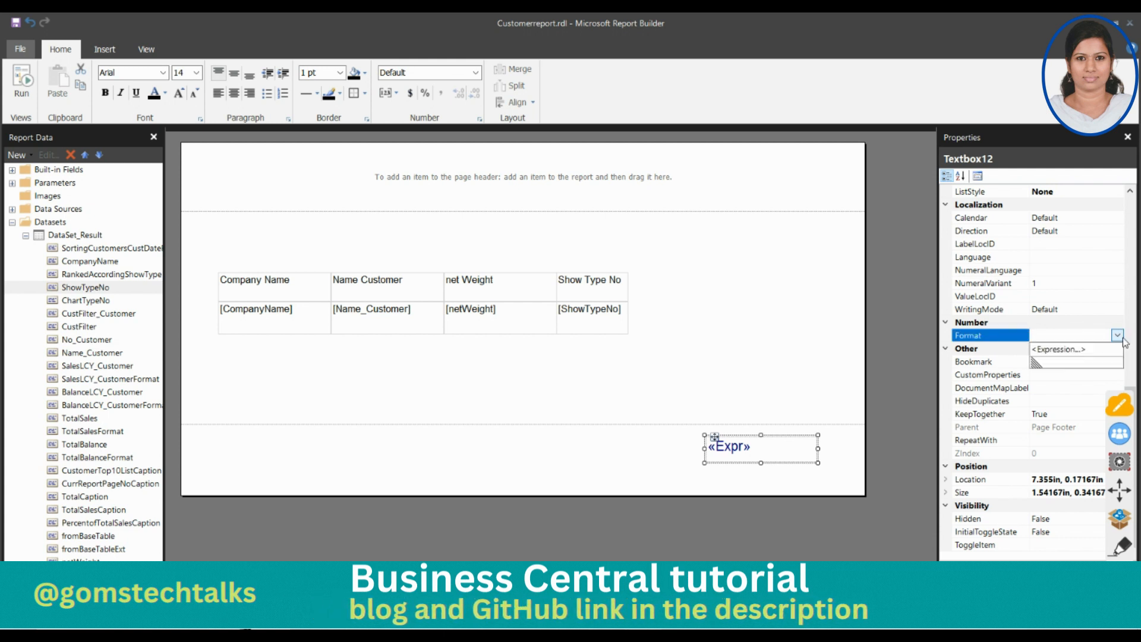
click(1065, 350)
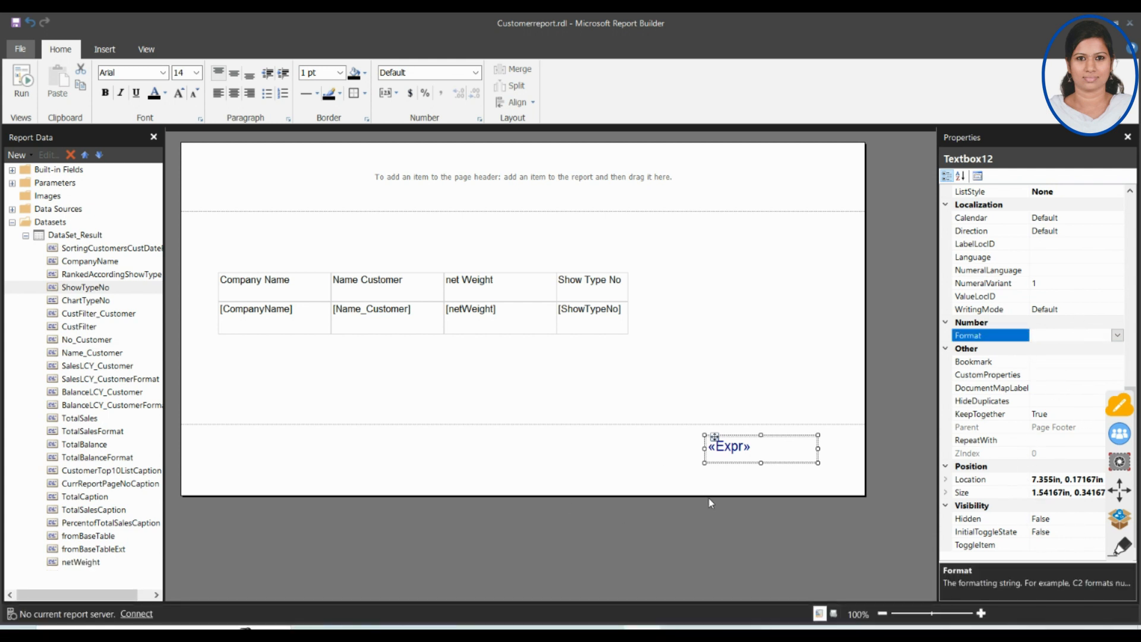
scroll(988, 435, up, 2)
scroll(988, 436, up, 7)
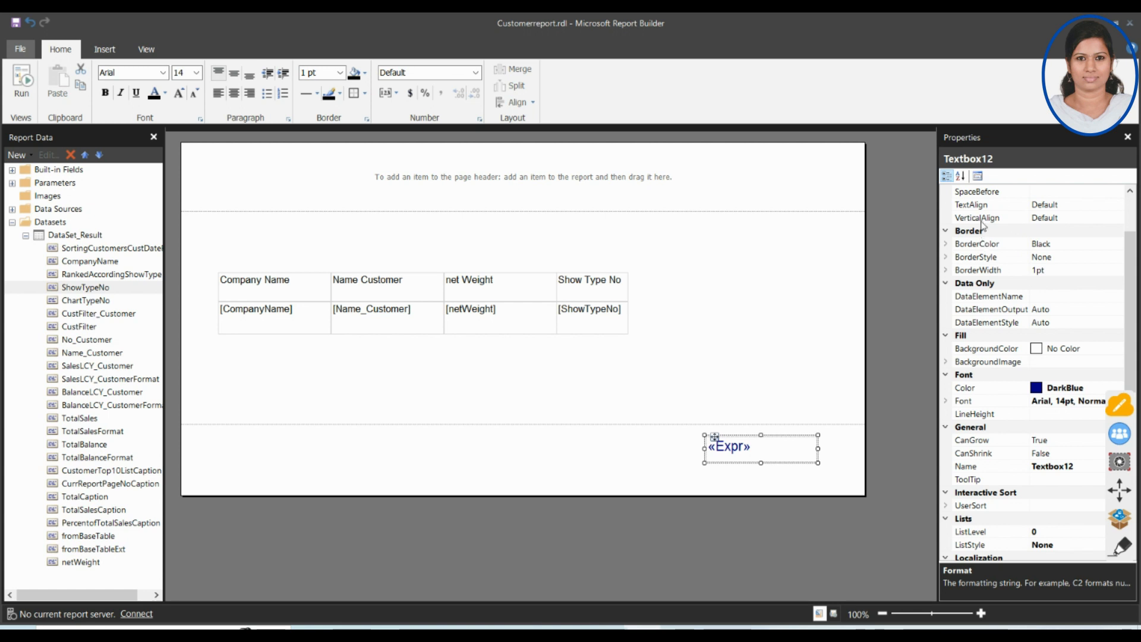
scroll(1061, 423, up, 2)
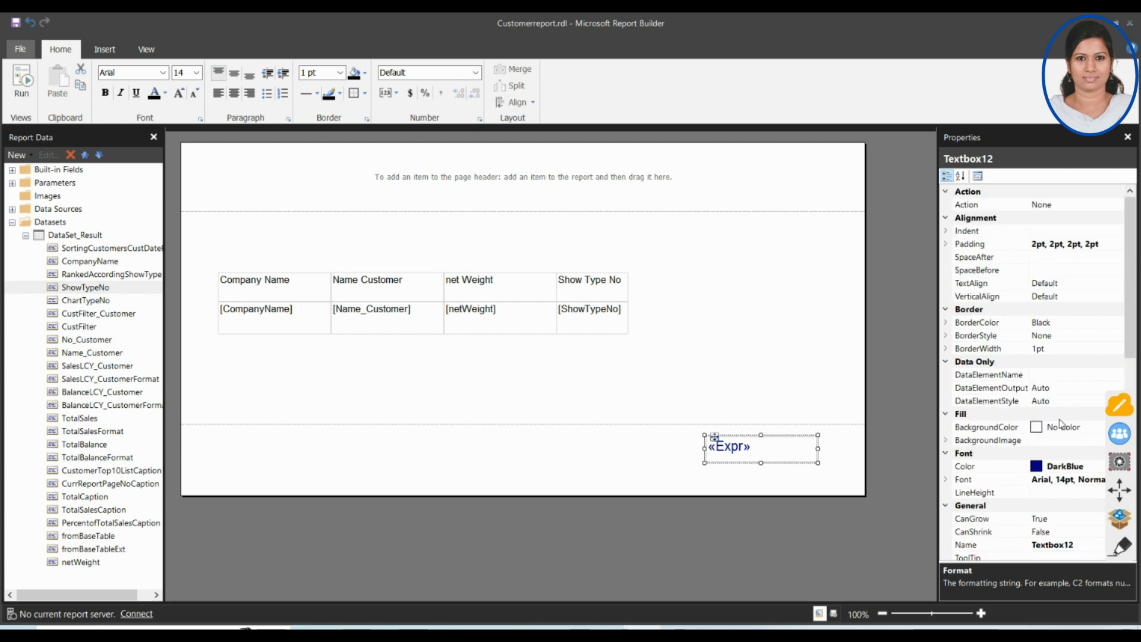
Move the expression text box into the footer's lower-right corner, reduce its height slightly, and extend the report body to about 3.1 in high.
drag(761, 463, 788, 469)
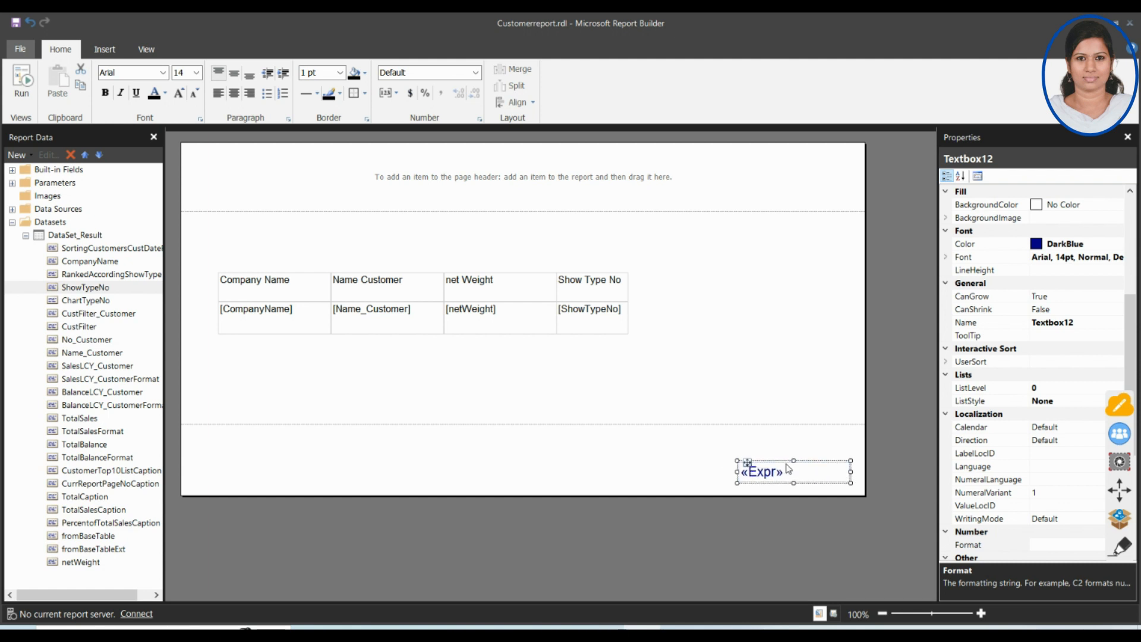
drag(692, 424, 695, 433)
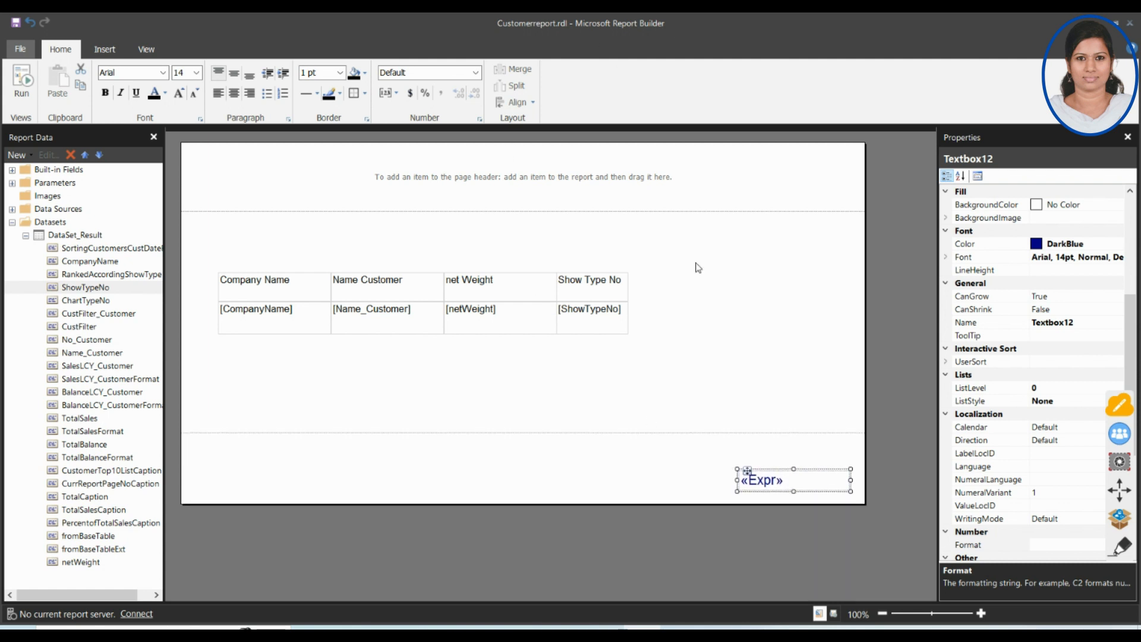
click(735, 342)
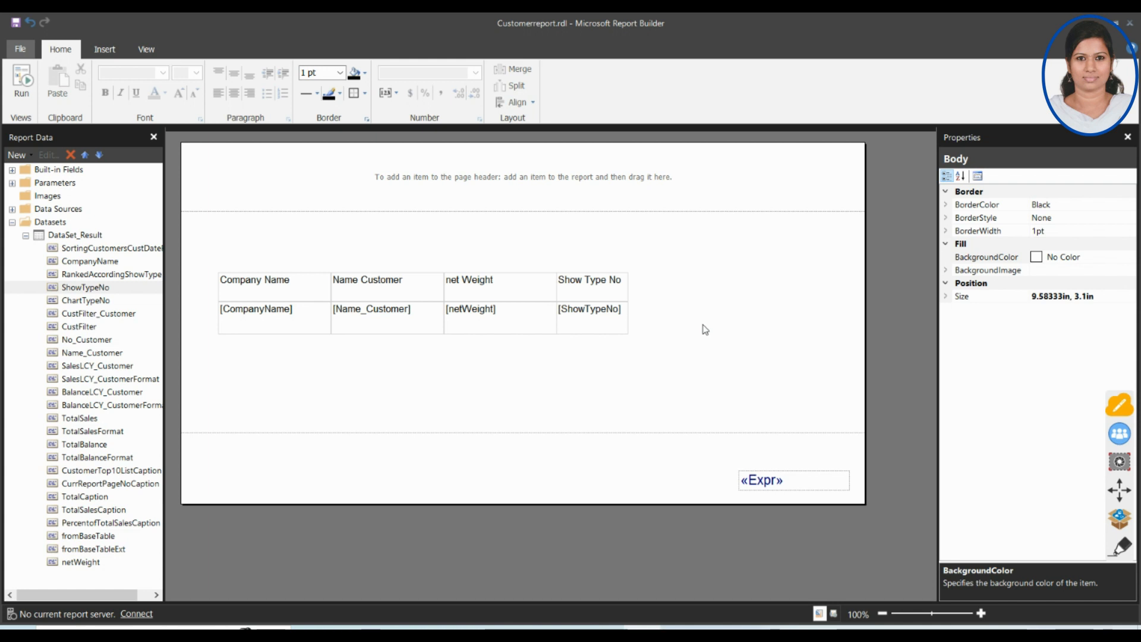
Insert a wide, empty text box in the middle of the page header, above the table.
click(102, 43)
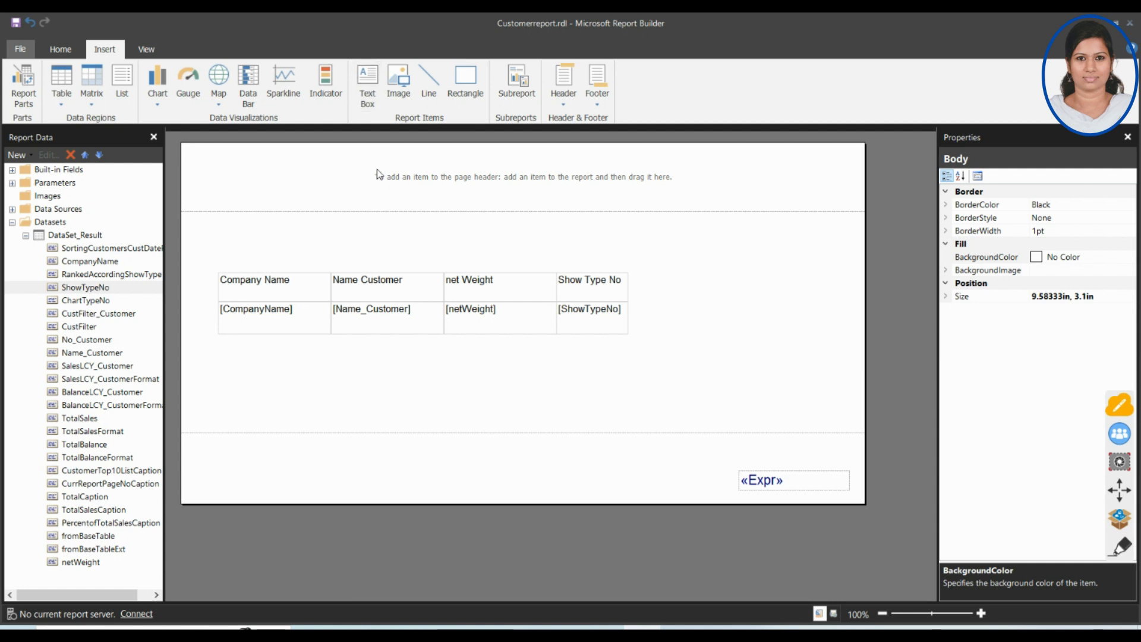
click(359, 166)
click(368, 83)
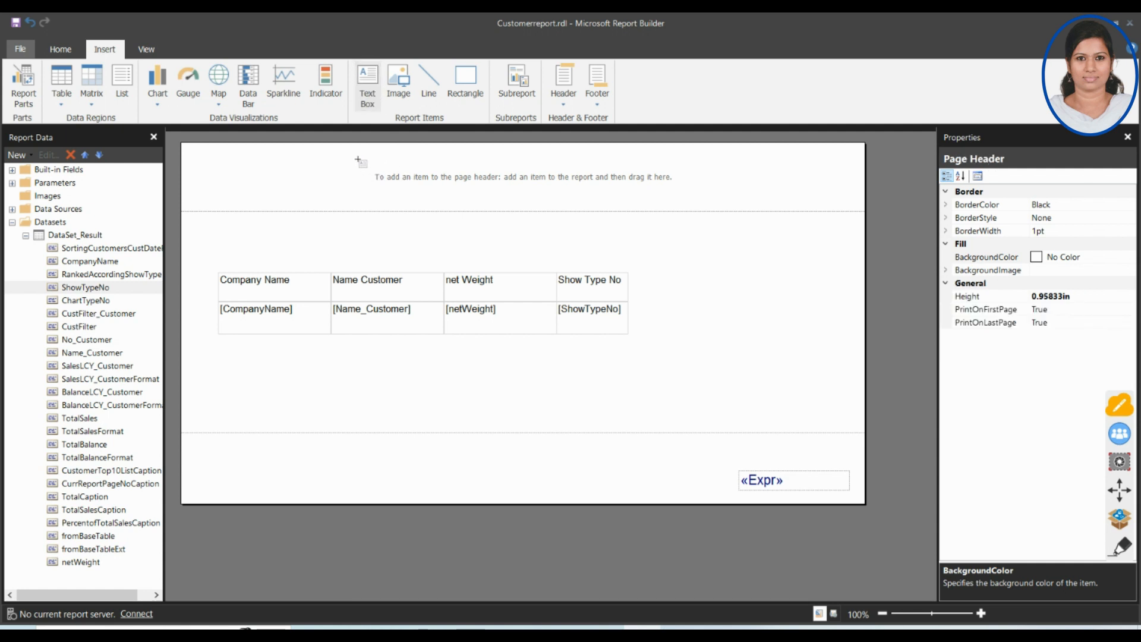
drag(358, 159, 657, 197)
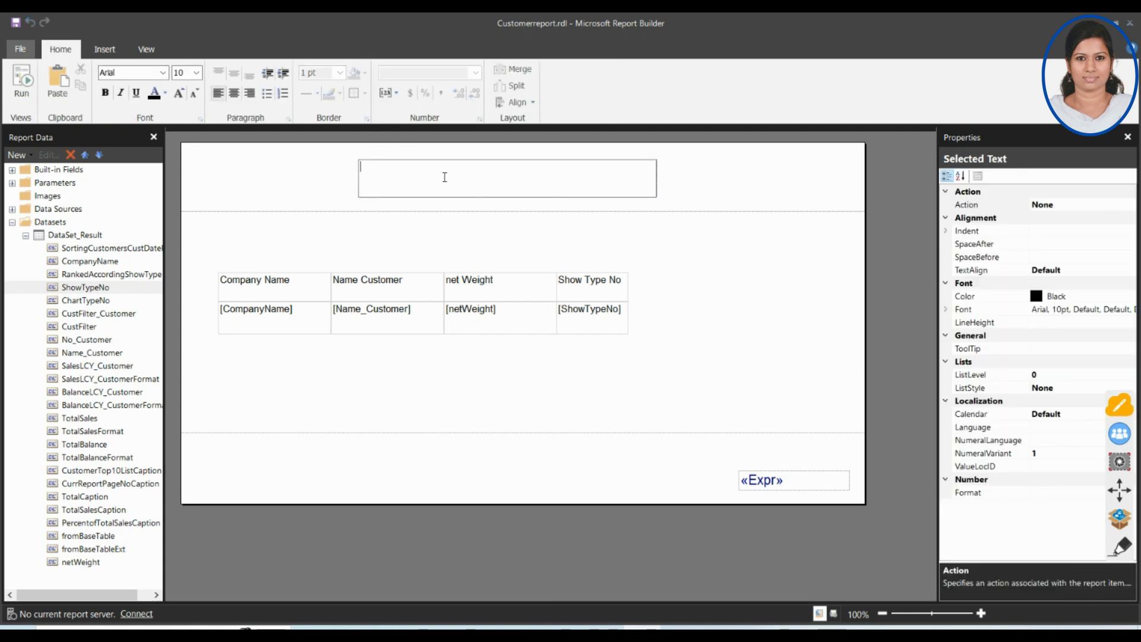
Enter "Goms tech talks" in the page header text box and centre the text.
text(Goms tech talks)
key(ctrl+a)
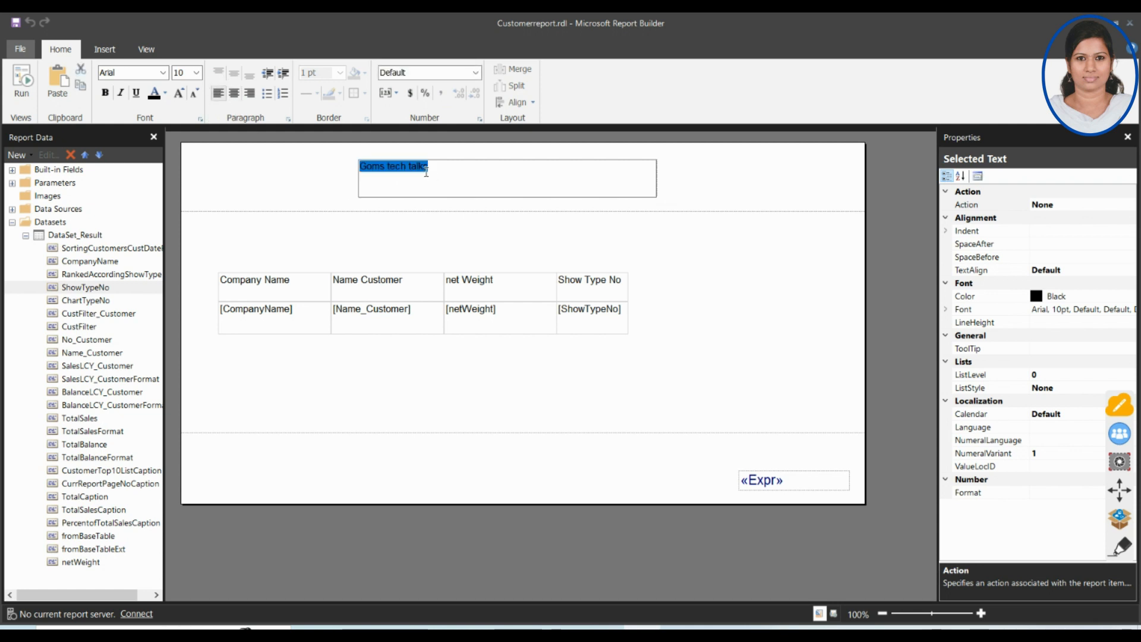
click(235, 96)
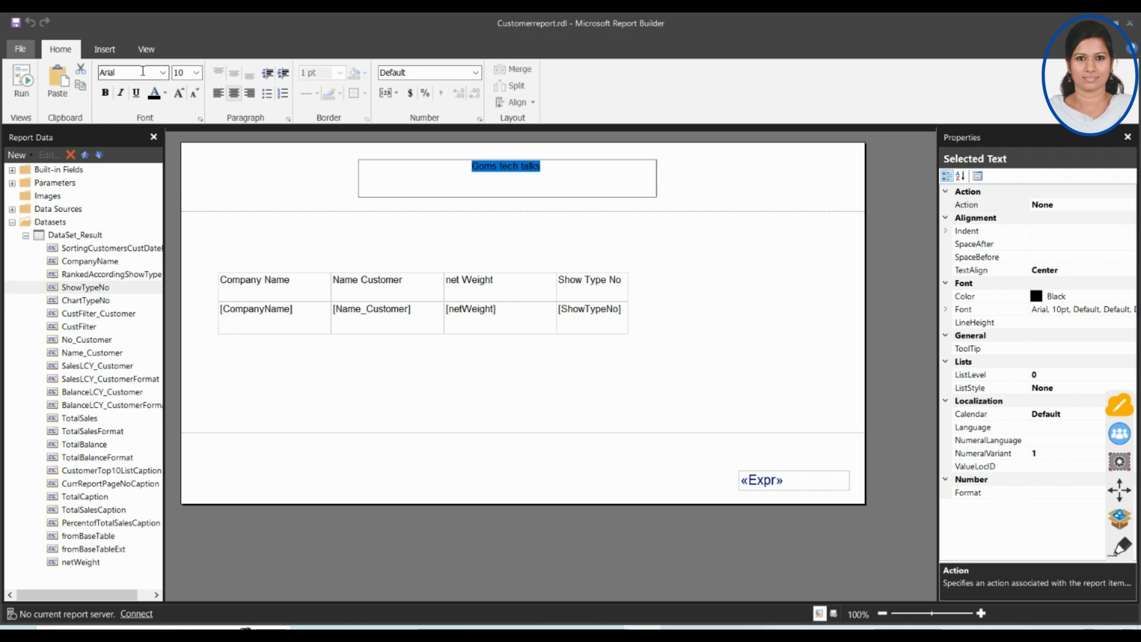
Change the header title's font to Segoe Print.
click(162, 72)
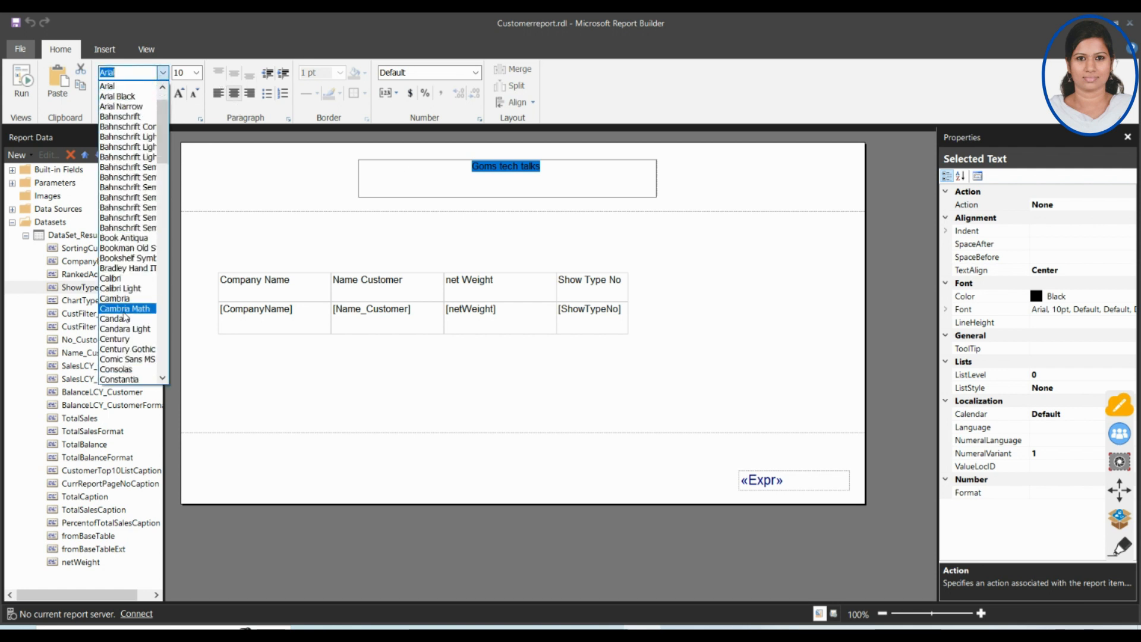
scroll(125, 318, down, 6)
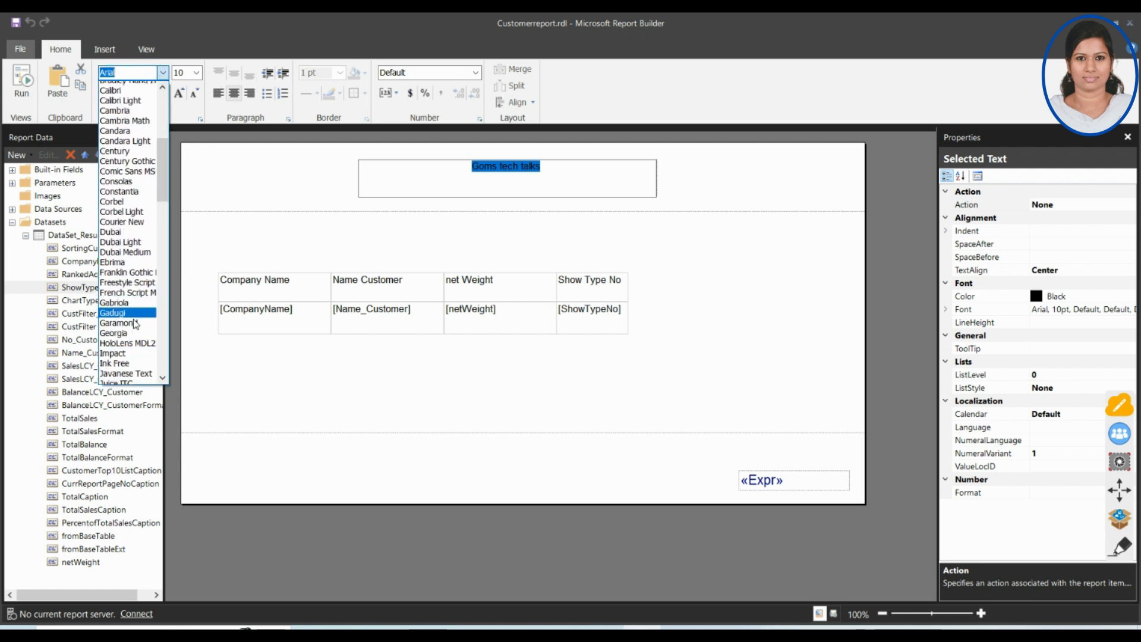
scroll(135, 324, down, 15)
click(137, 325)
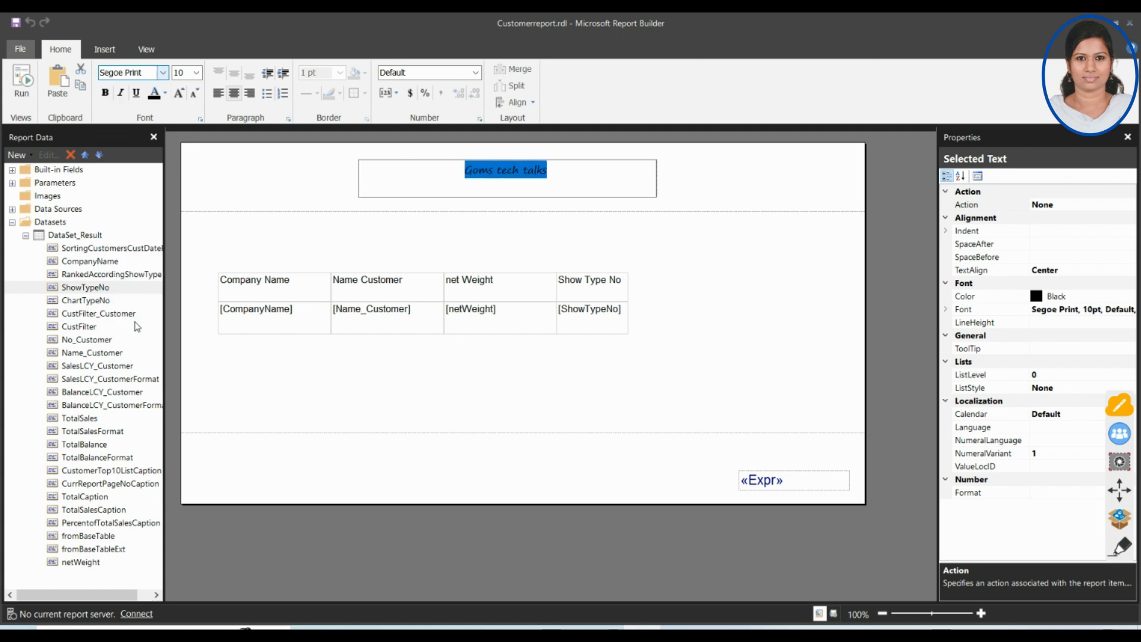
Replace the header title with "goms tech talks" and set its font to Times New Roman.
text(t)
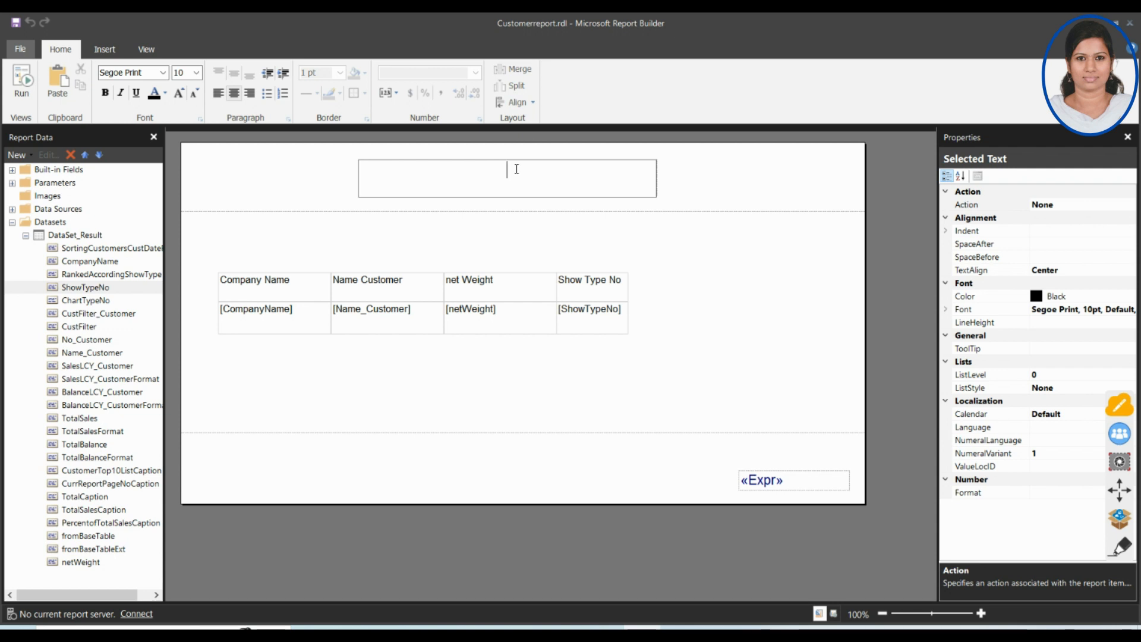
text(goms tech talks)
key(ctrl+a)
click(149, 75)
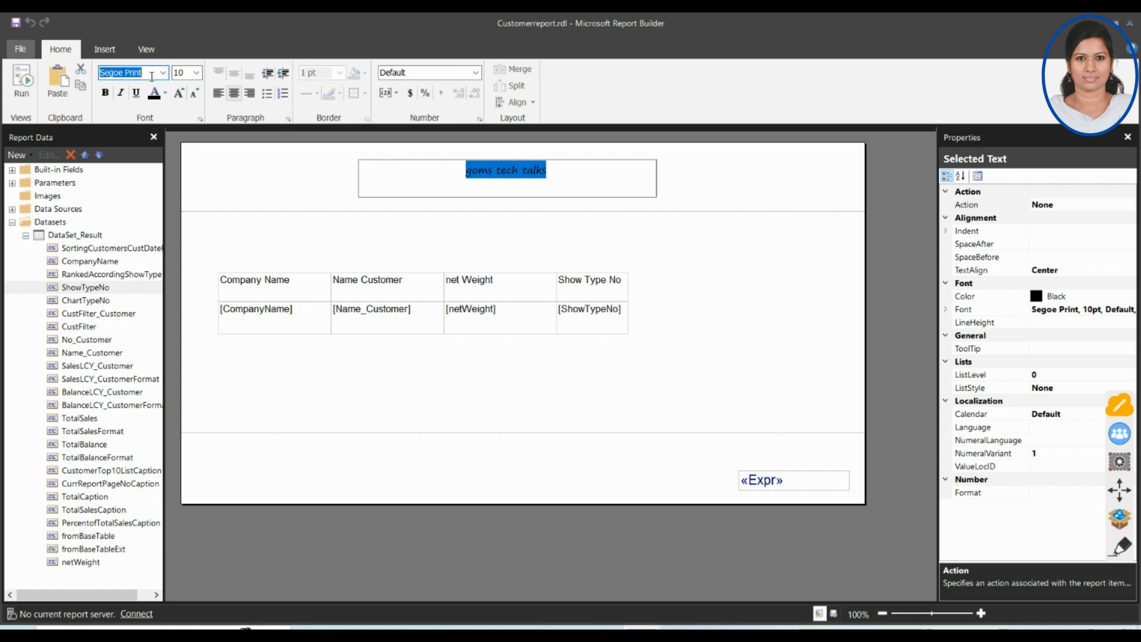
text(time)
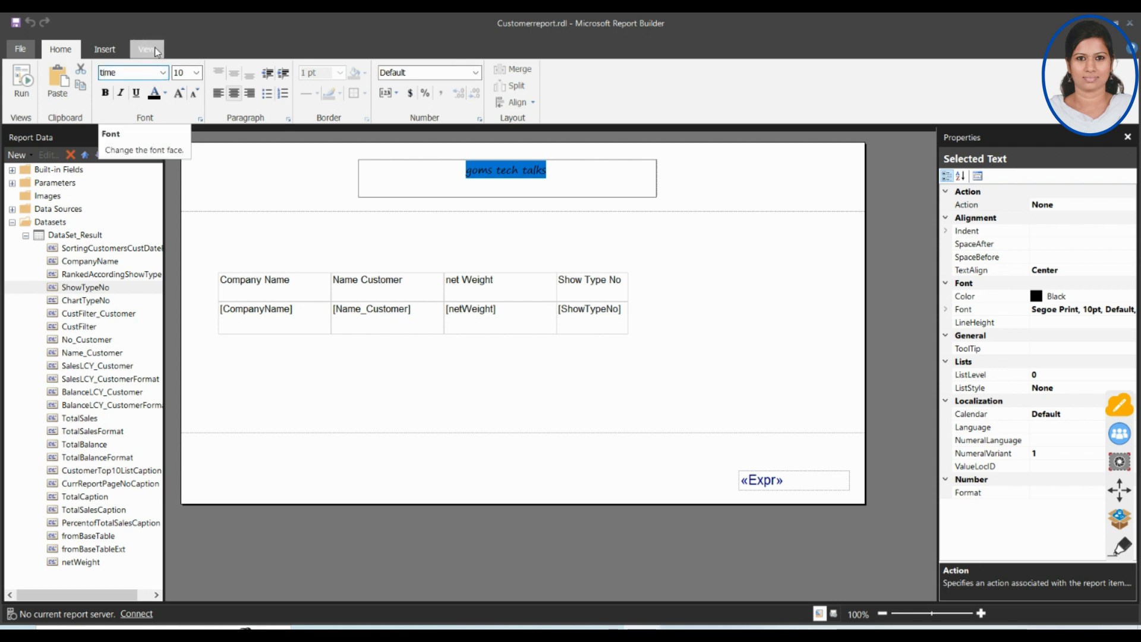
click(163, 73)
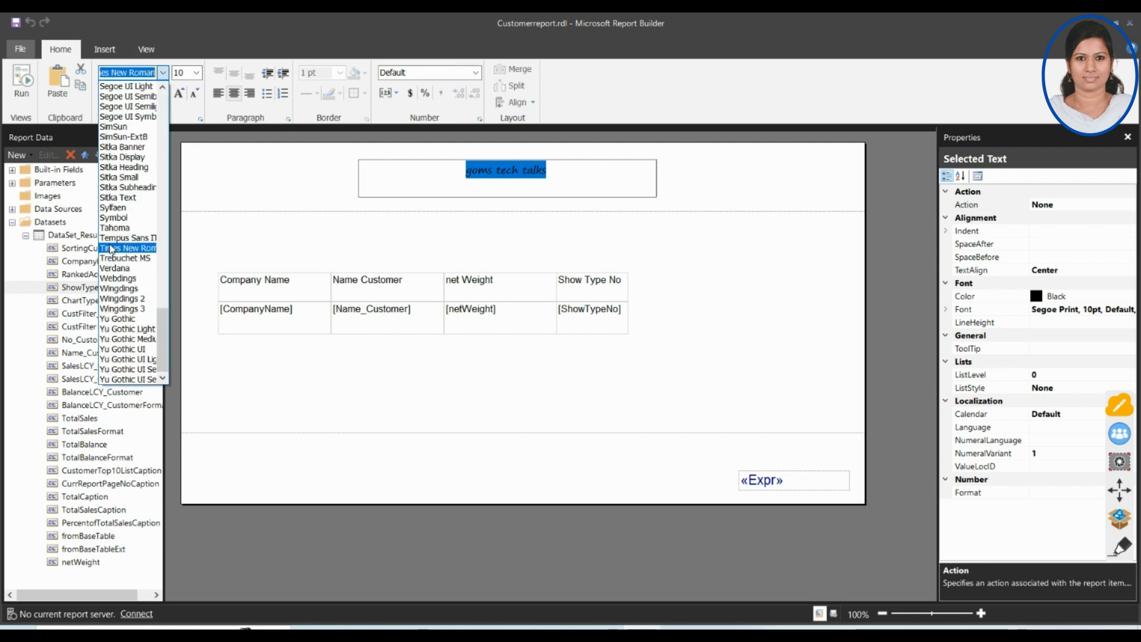
click(110, 249)
Set the header title's font size to 28 and make it bold.
click(196, 72)
click(187, 213)
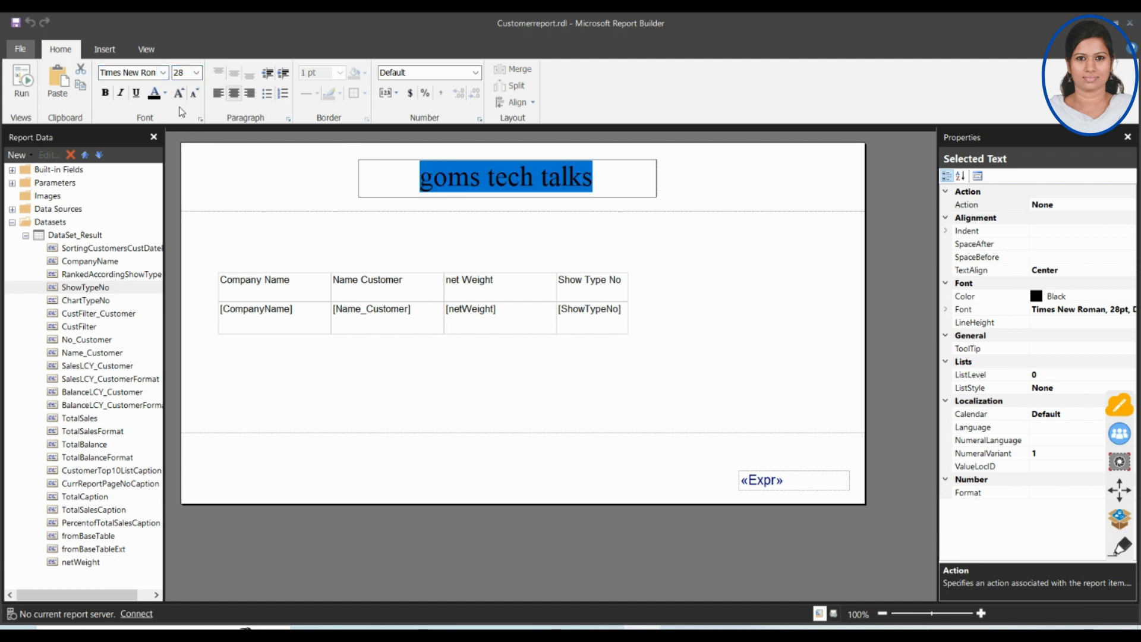
click(105, 94)
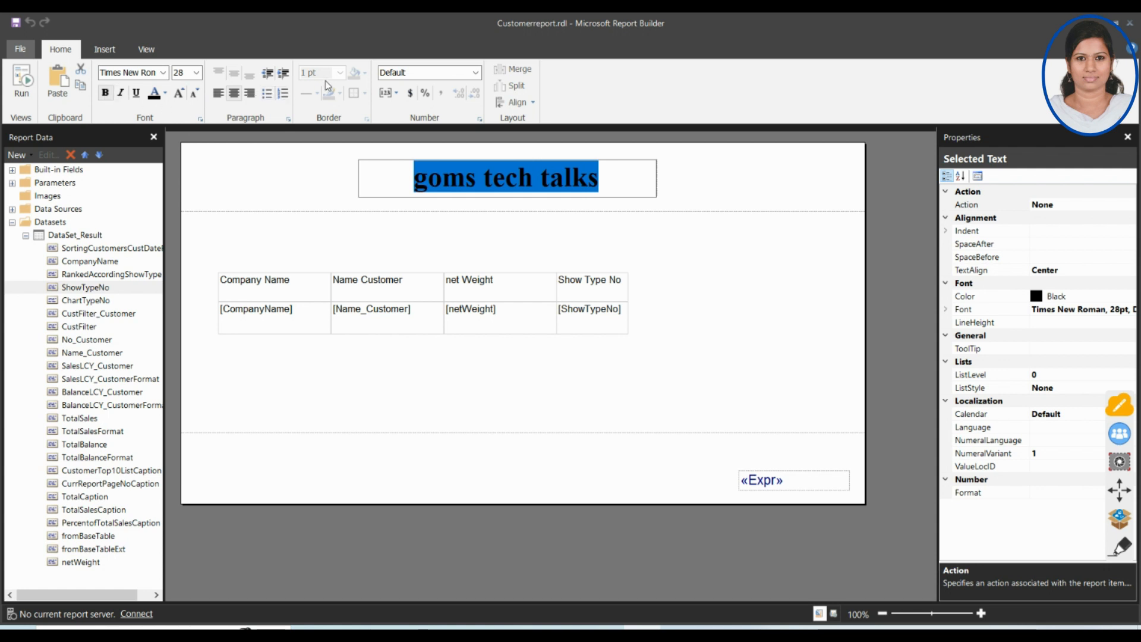
Check the number format choices for the header title without picking one, and deselect the text box.
click(422, 77)
click(476, 73)
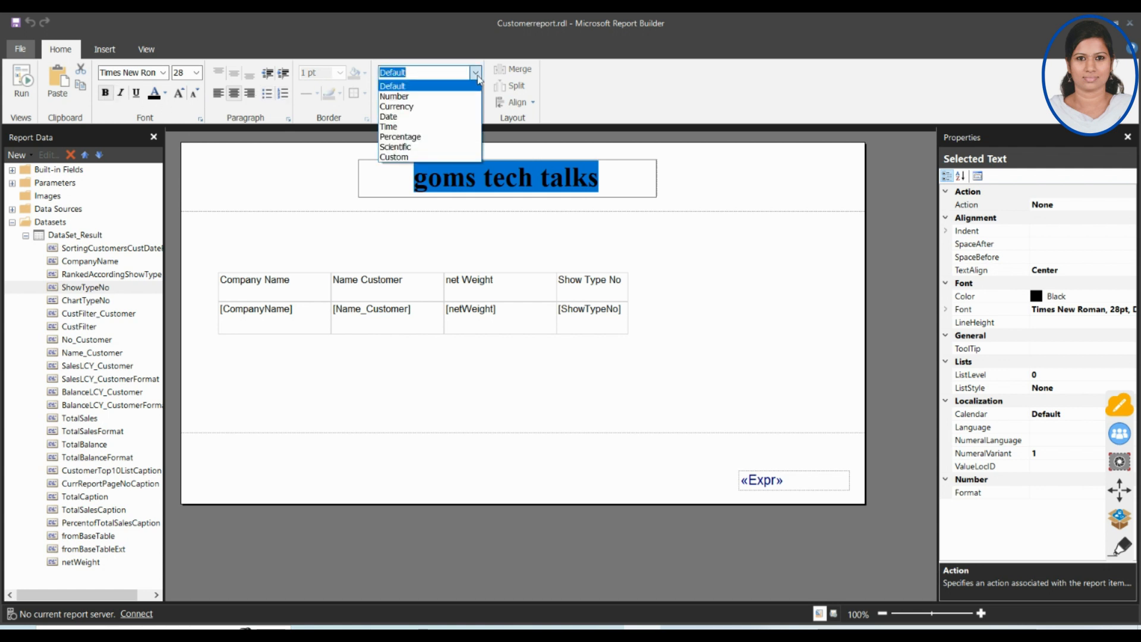
click(618, 168)
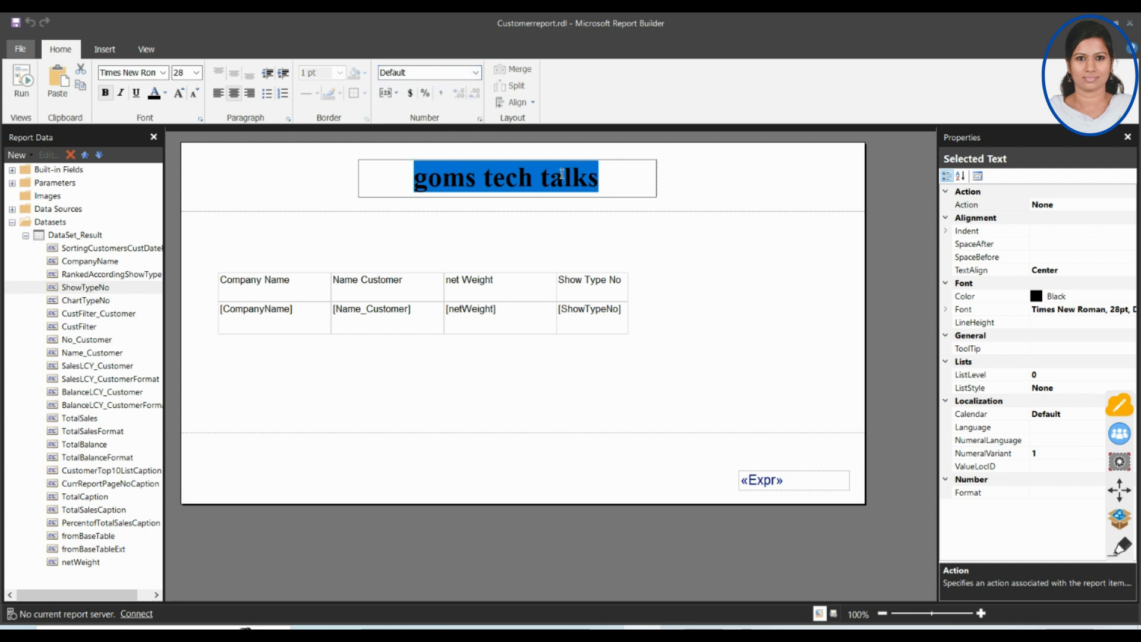
click(662, 234)
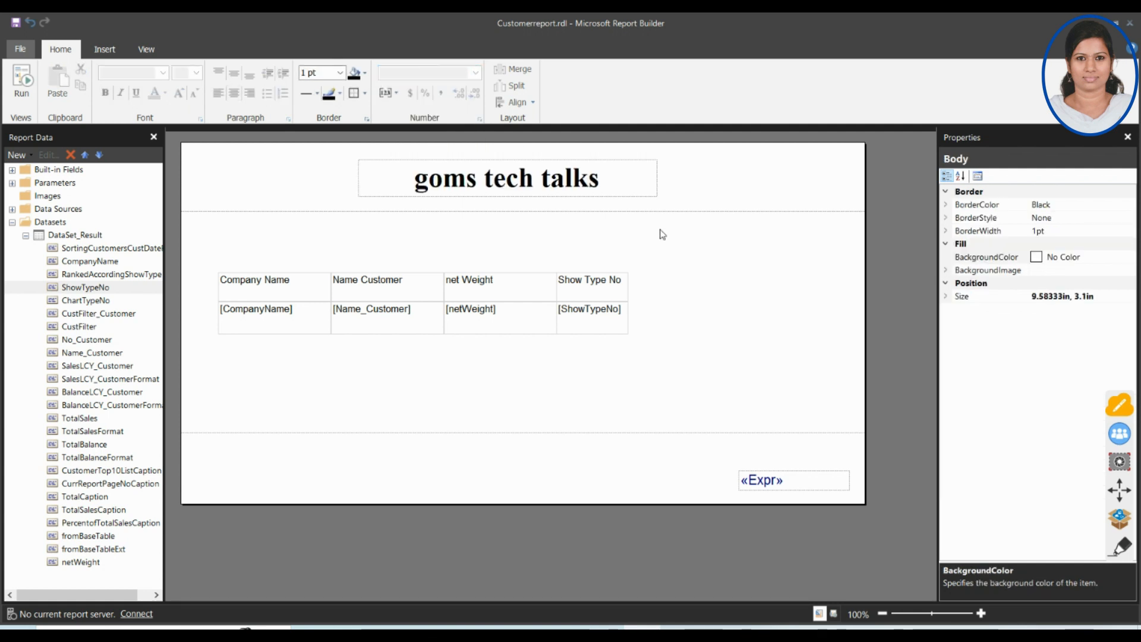
Select the page header section and examine its border and fill properties.
click(755, 196)
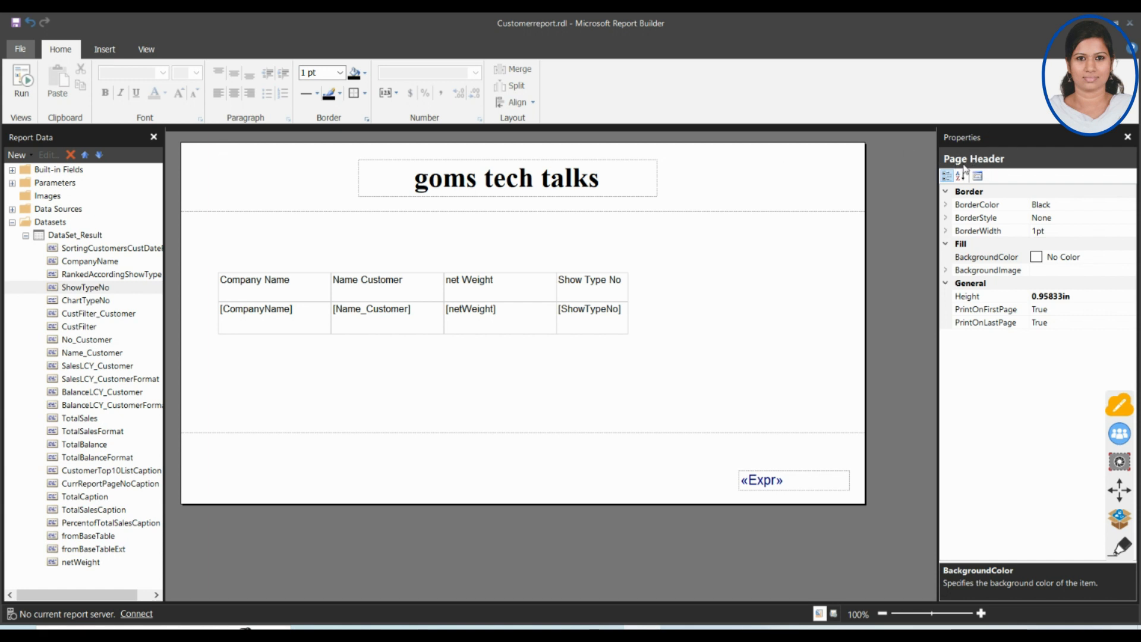
click(1121, 545)
mouse_move(962, 177)
mouse_down()
mouse_move(1032, 158)
mouse_move(964, 177)
mouse_move(1004, 178)
mouse_up()
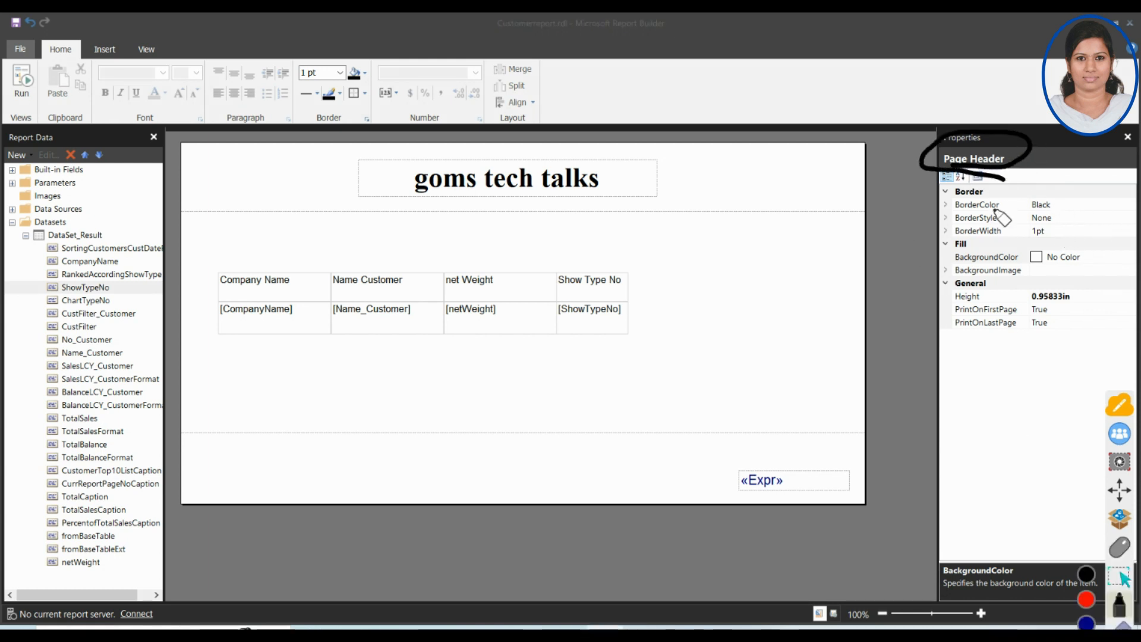
mouse_move(927, 203)
mouse_down()
mouse_move(957, 203)
mouse_move(945, 254)
mouse_move(974, 271)
mouse_up()
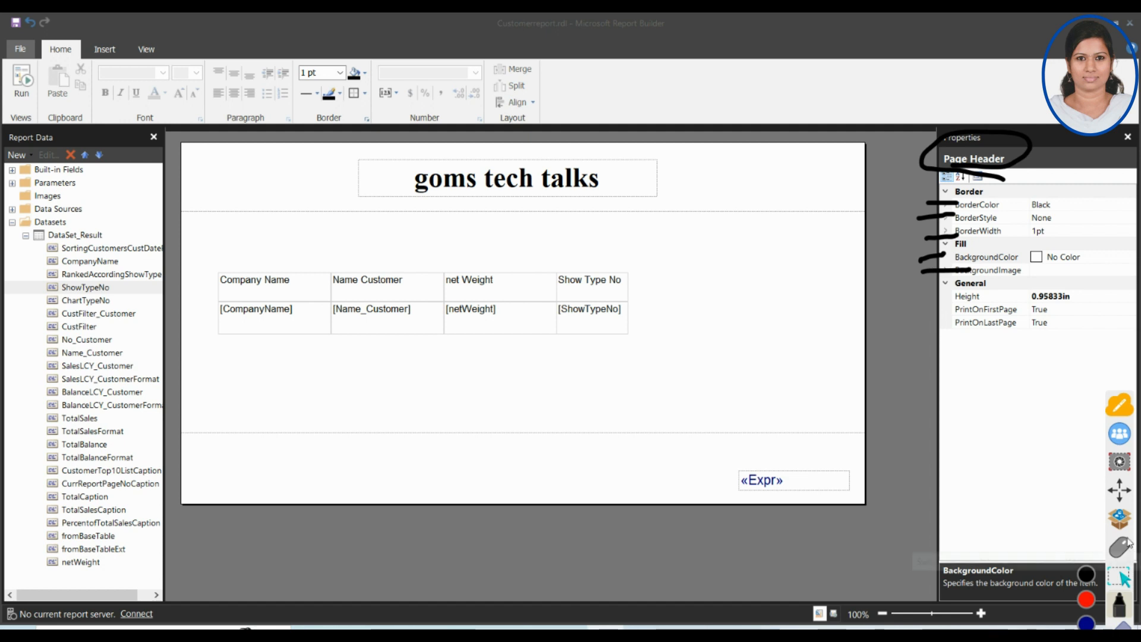
click(1122, 624)
click(1097, 624)
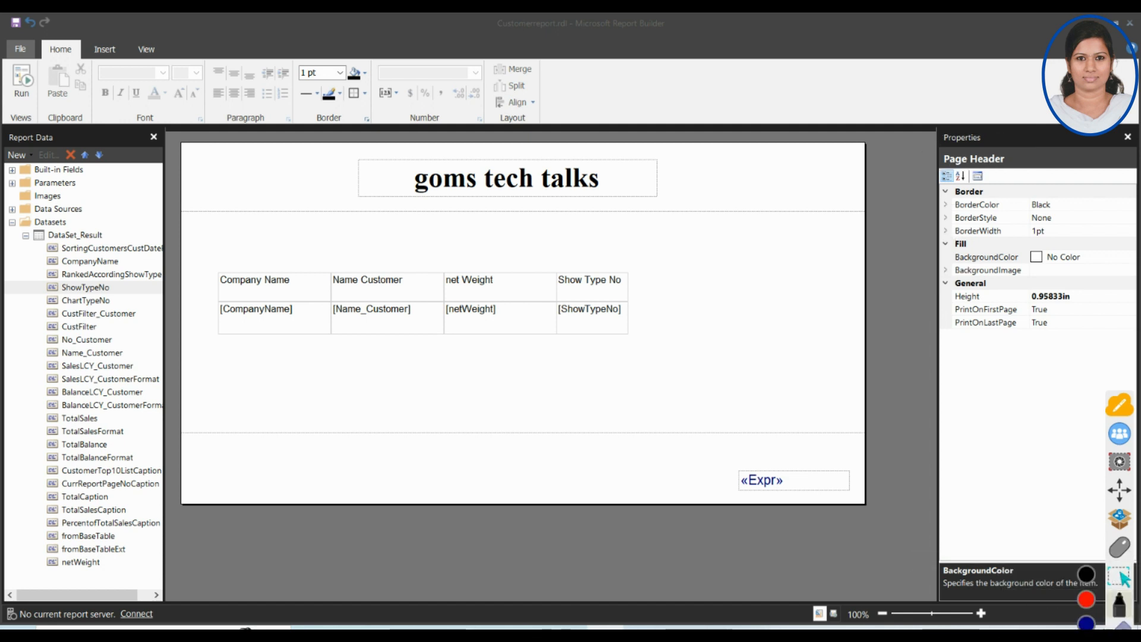
click(1123, 550)
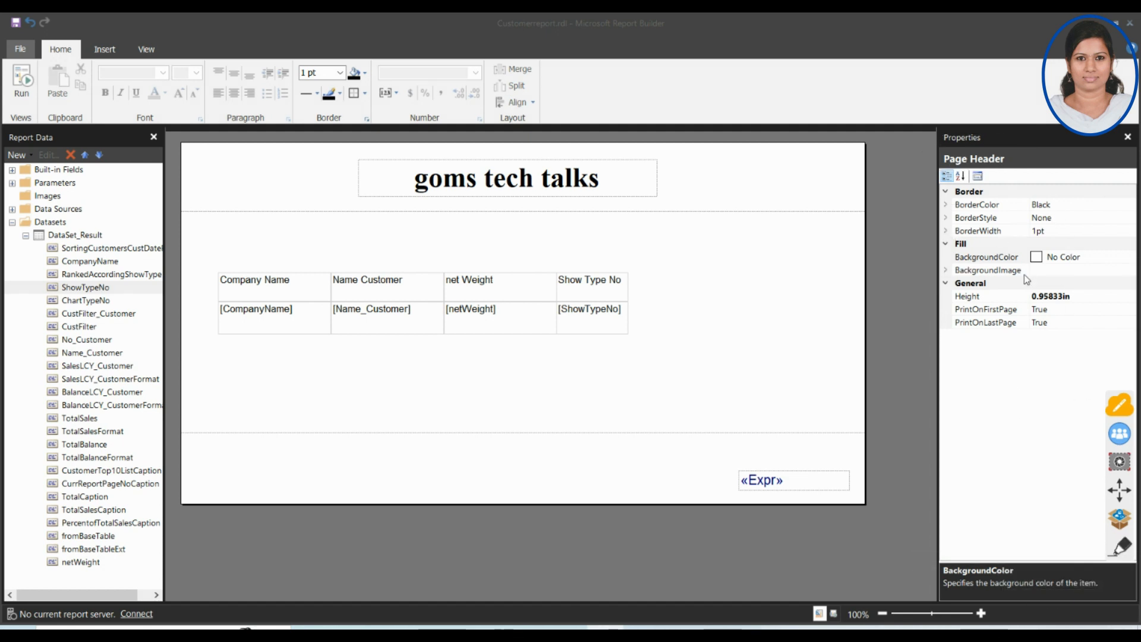
Try Turquoise and SlateBlue as the page header's background colour.
click(1037, 258)
click(1129, 257)
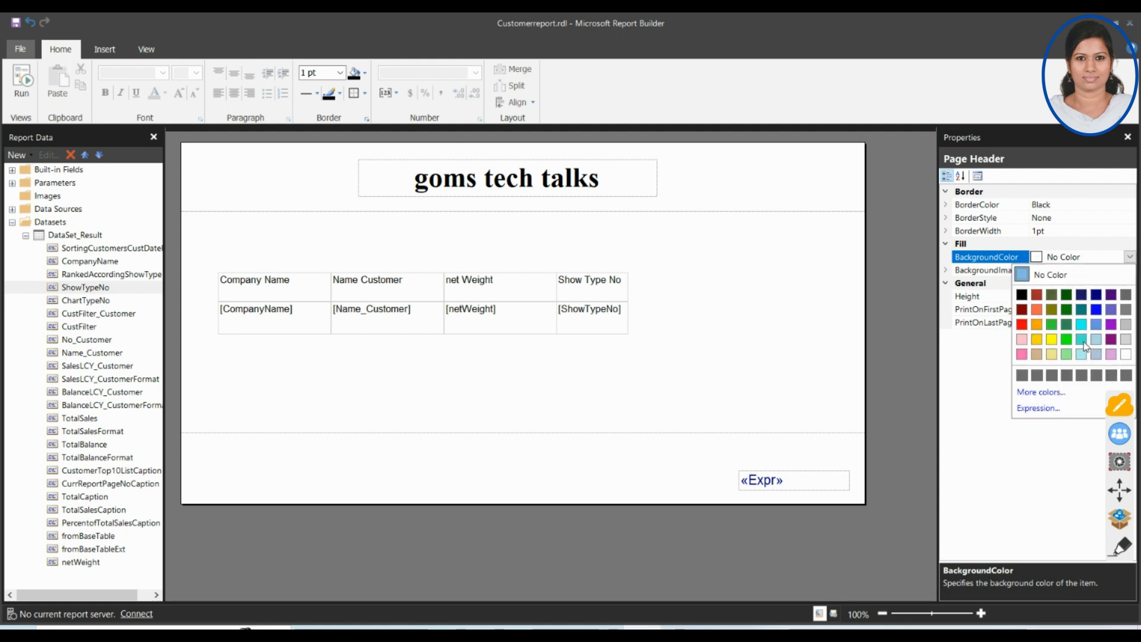
click(1083, 342)
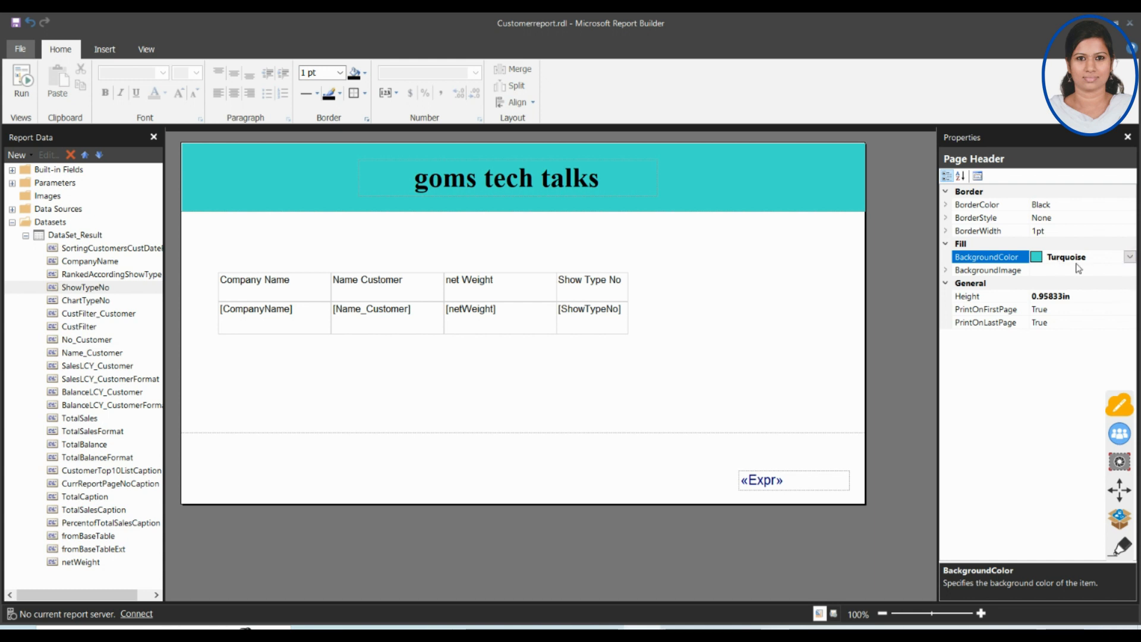
click(1128, 257)
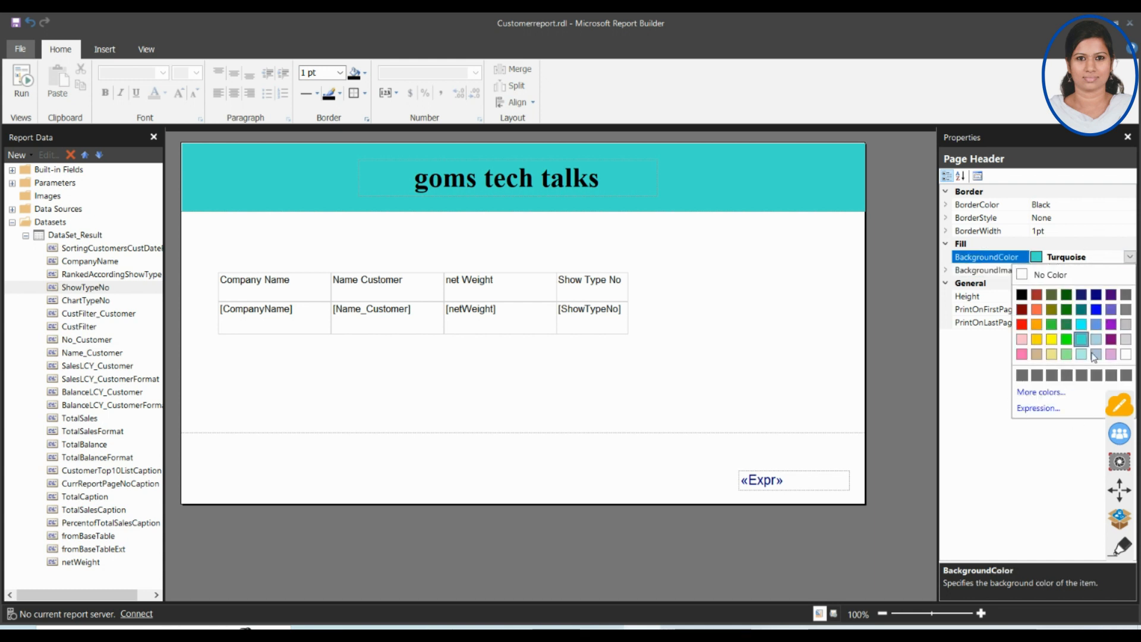
click(1113, 309)
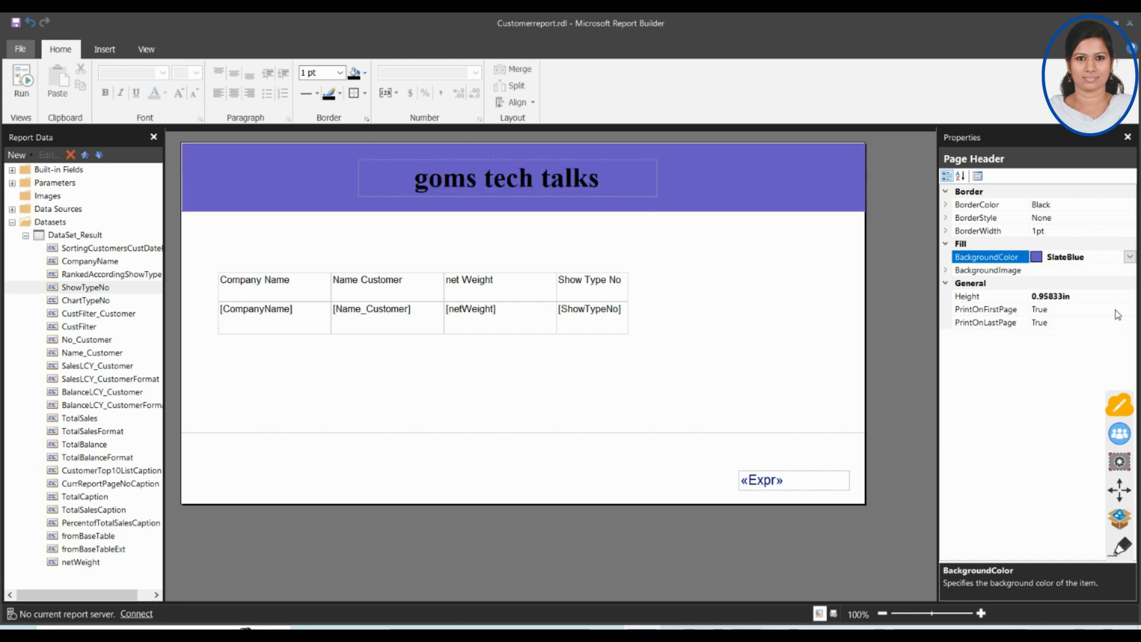
Set the page header's background colour to Cornflower Blue from the standard colour palette.
click(1129, 257)
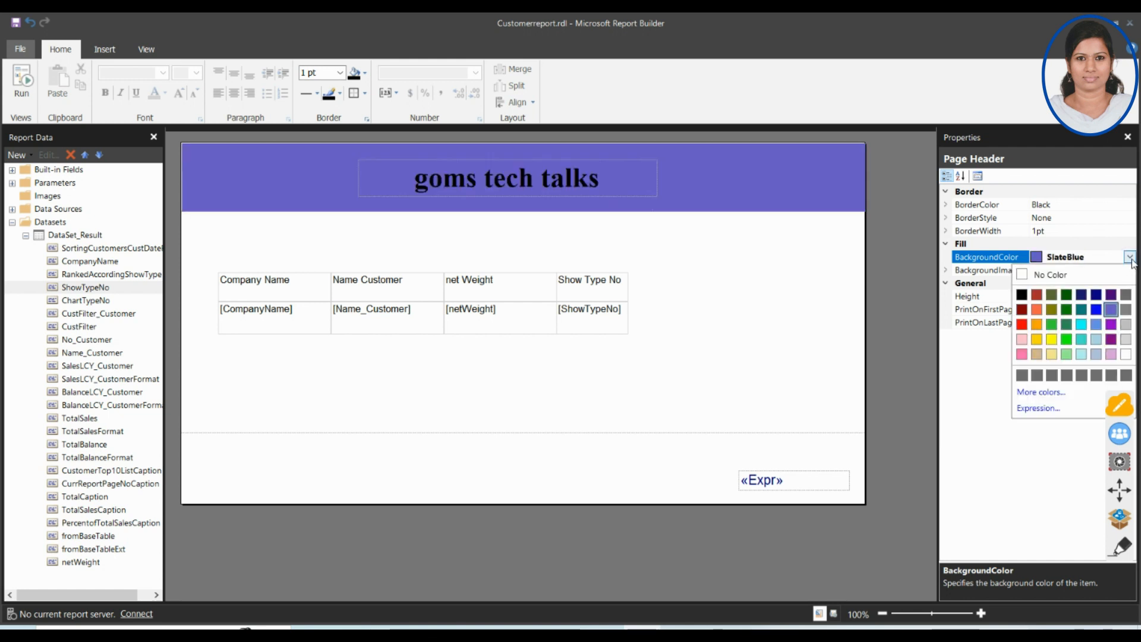
click(1040, 393)
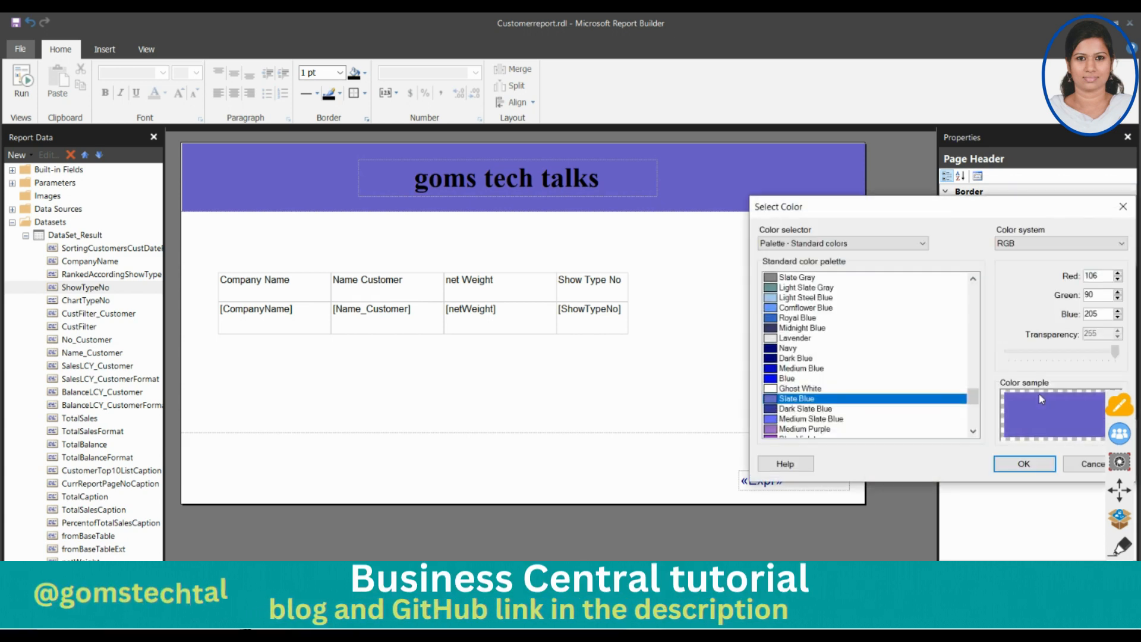
click(799, 308)
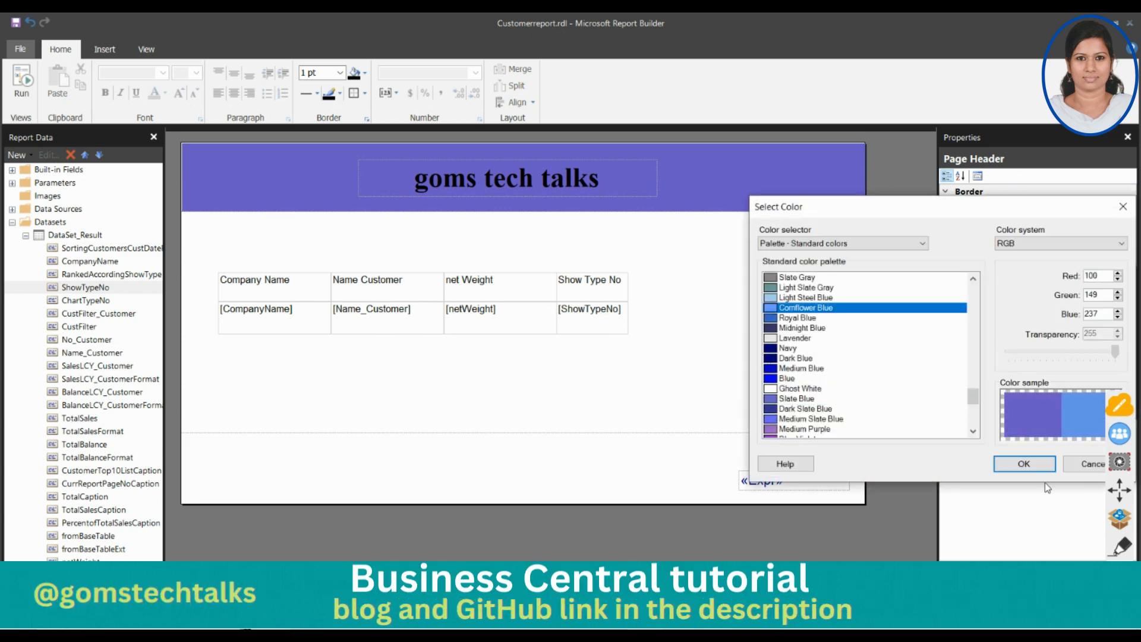
click(1034, 462)
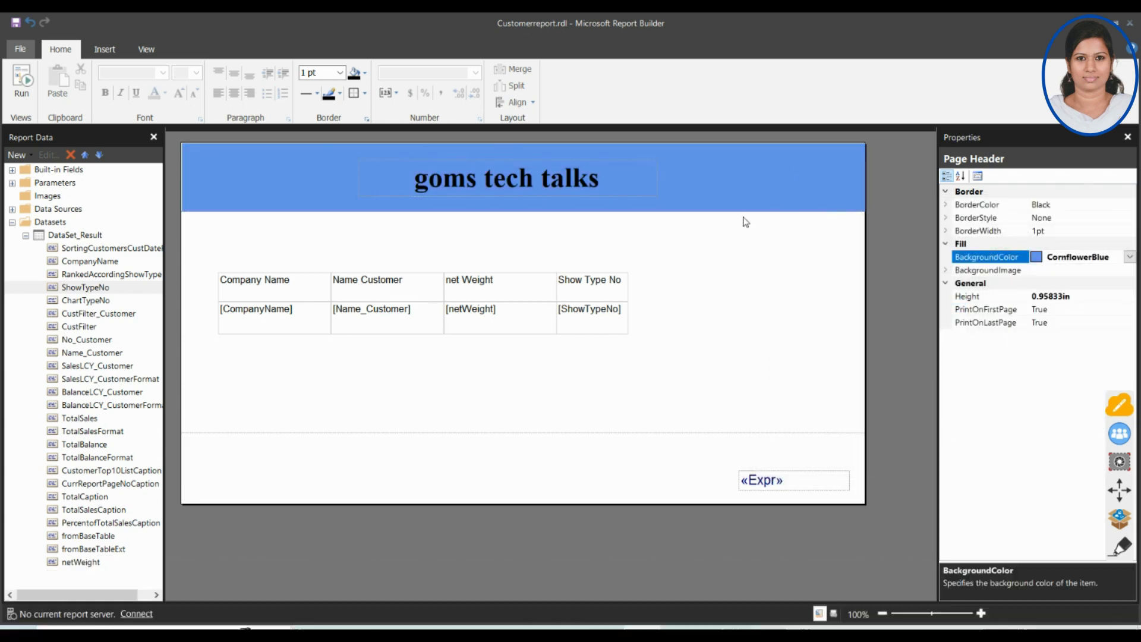
Examine the header title's LineHeight and Action options without changing them, and return to the title text.
double_click(591, 169)
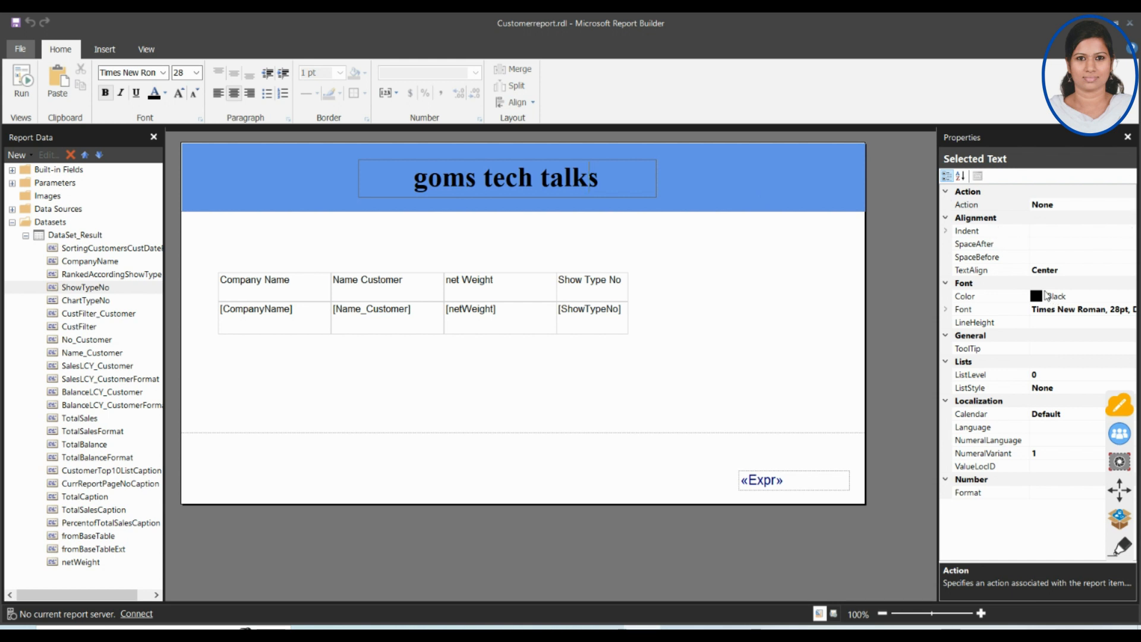
click(1034, 323)
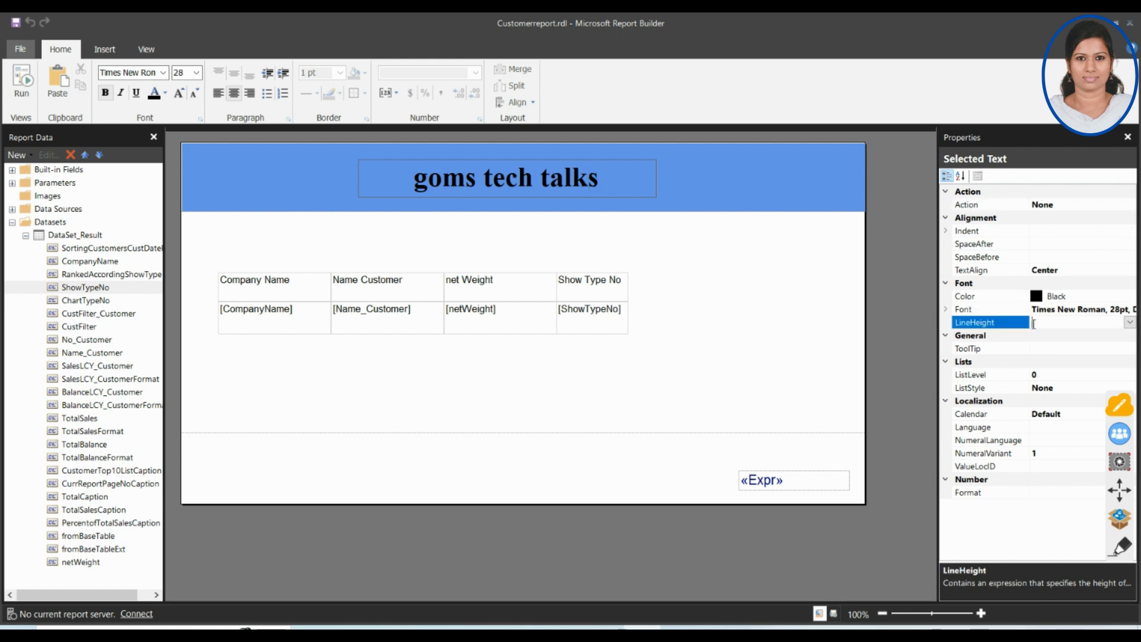
click(1129, 322)
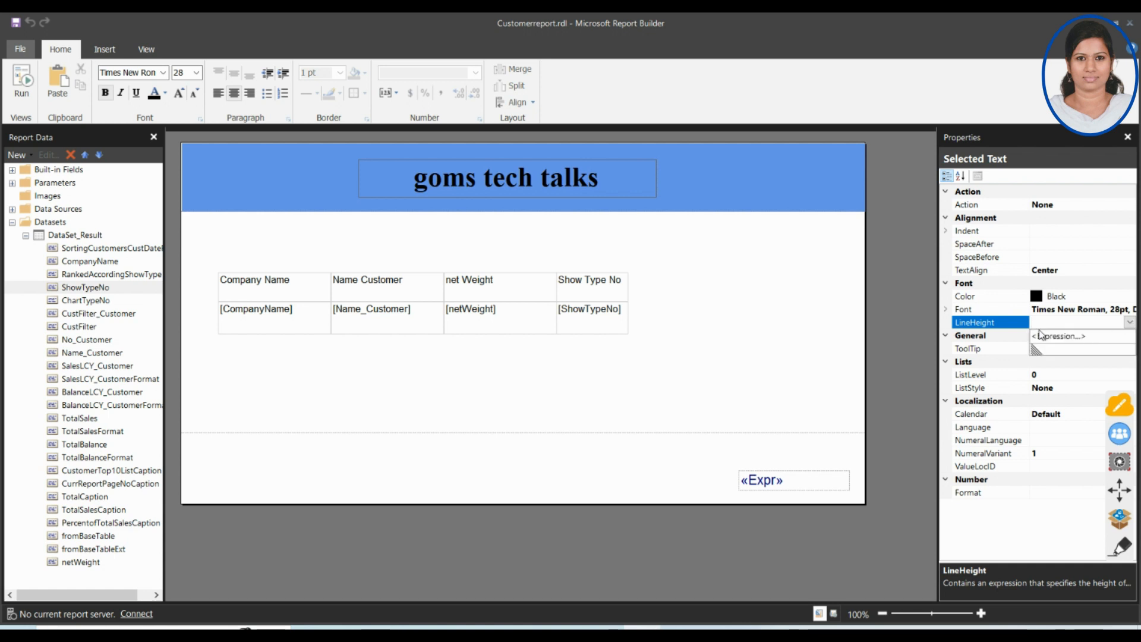
click(954, 325)
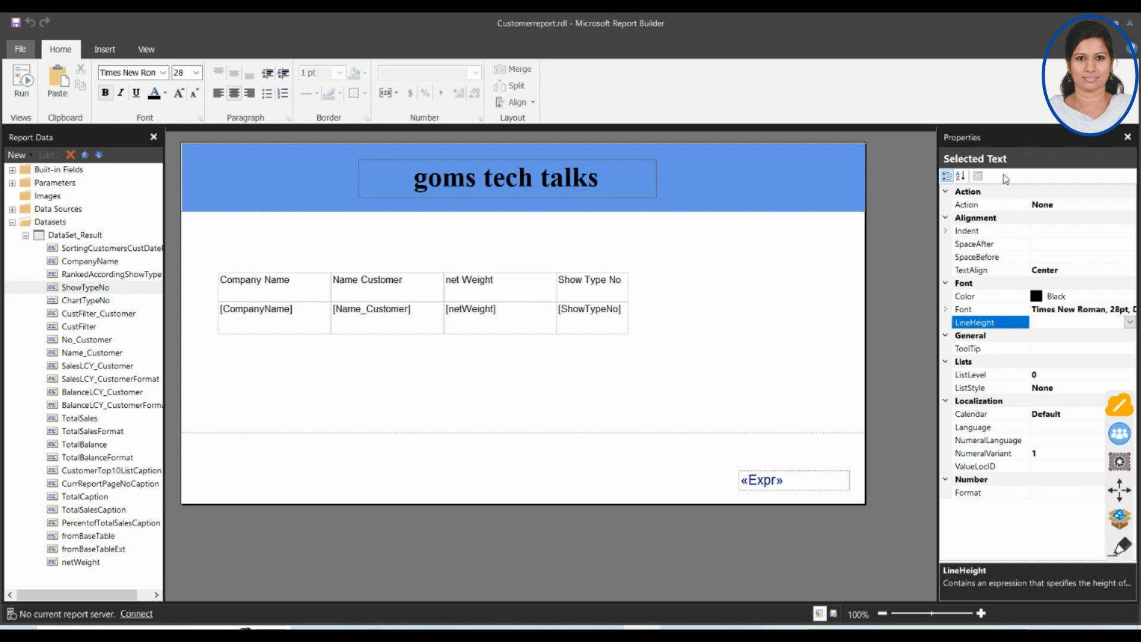
click(979, 203)
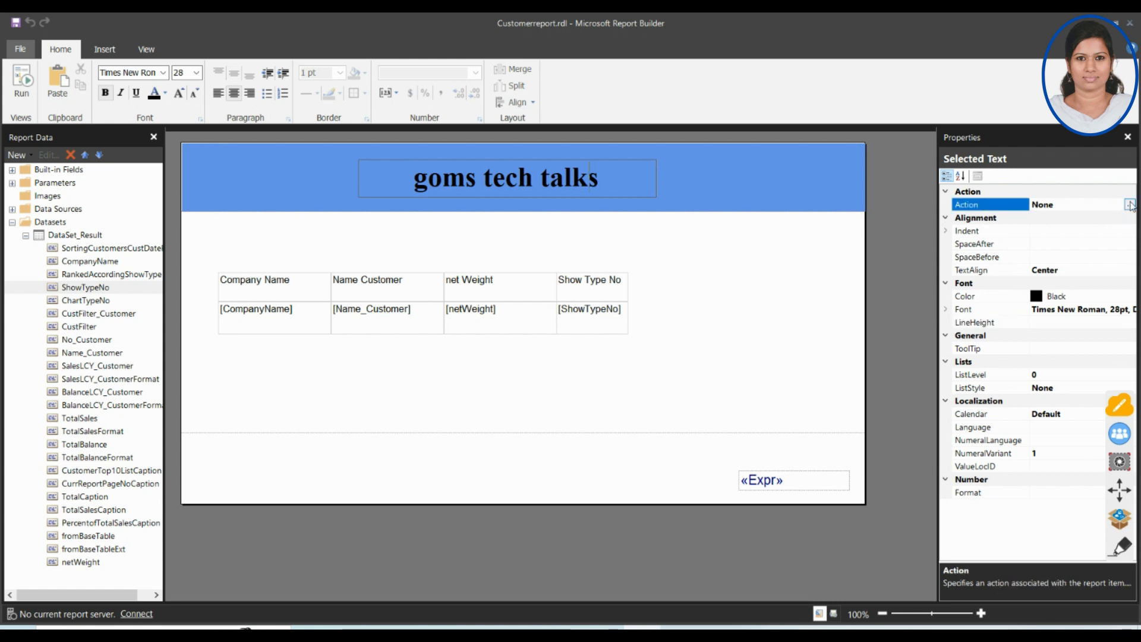
click(1129, 205)
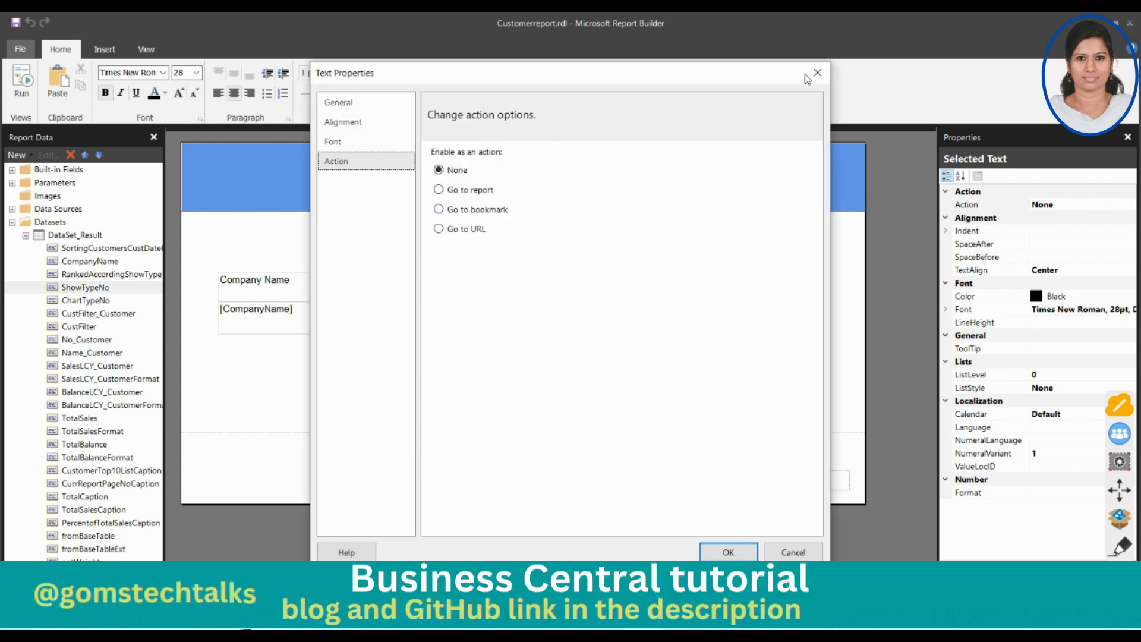
click(818, 73)
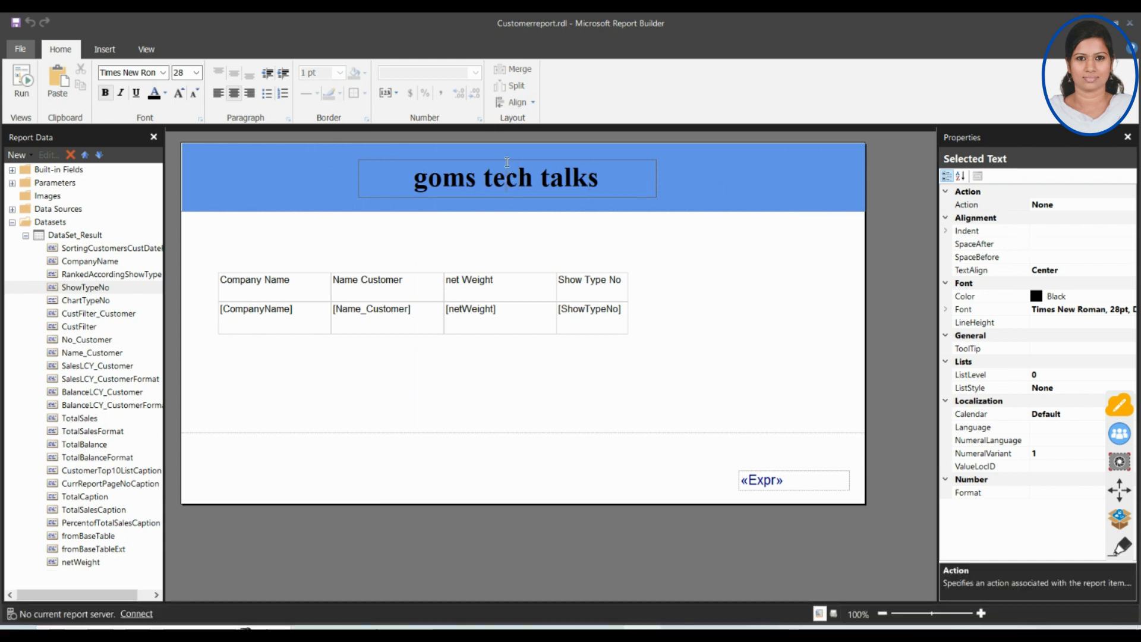
click(306, 171)
click(441, 162)
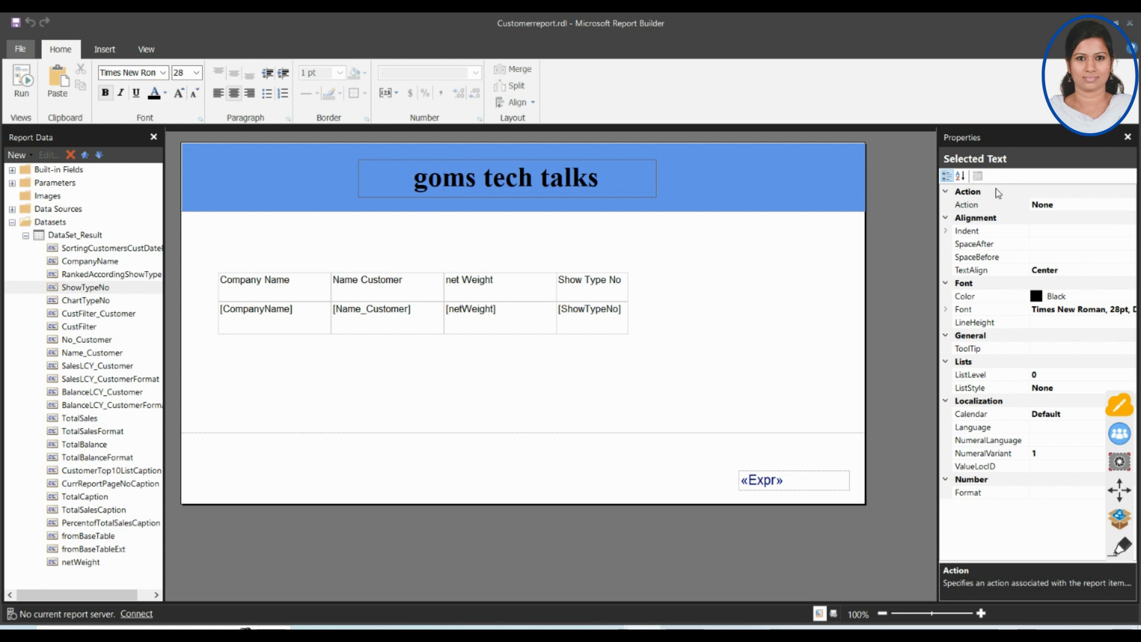
Set the page header's default and bottom border colours to Brown.
click(532, 463)
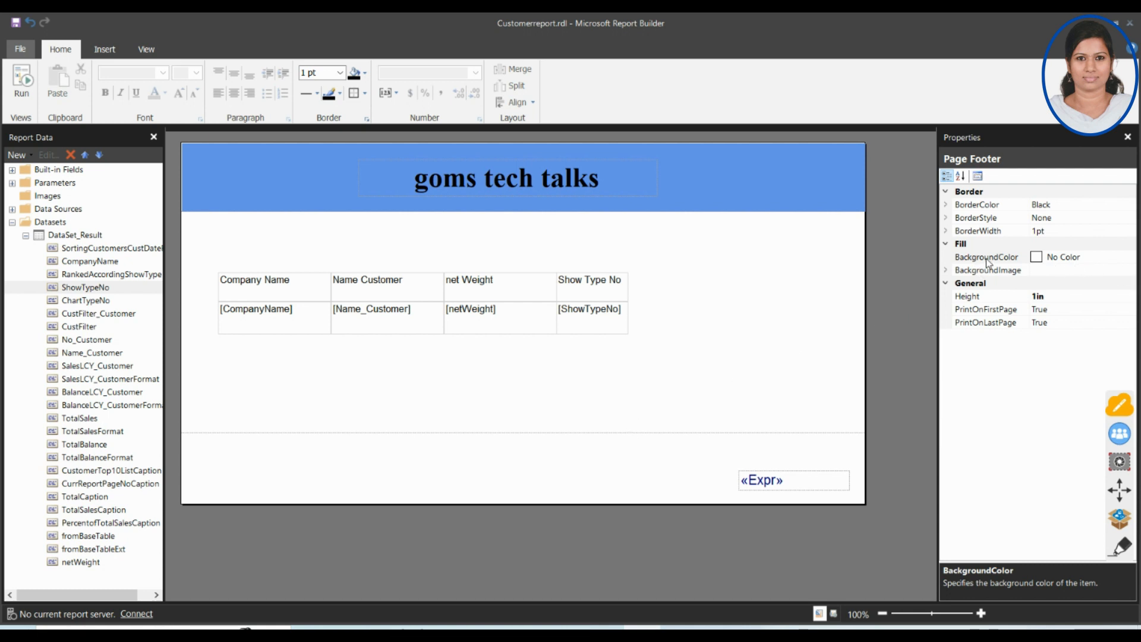
click(719, 196)
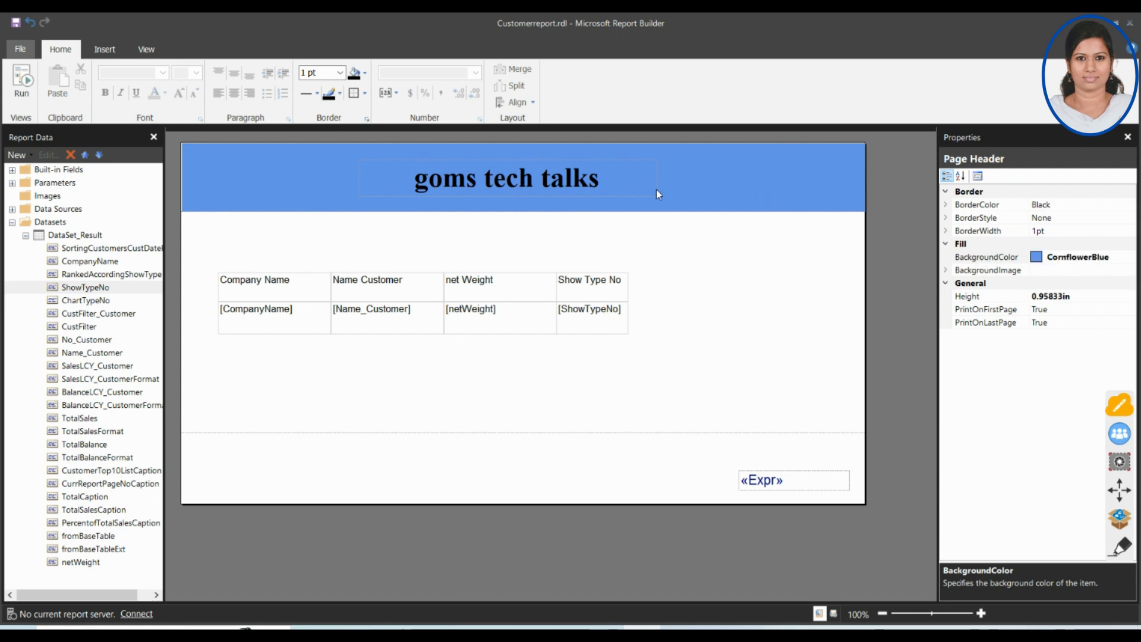
click(1094, 204)
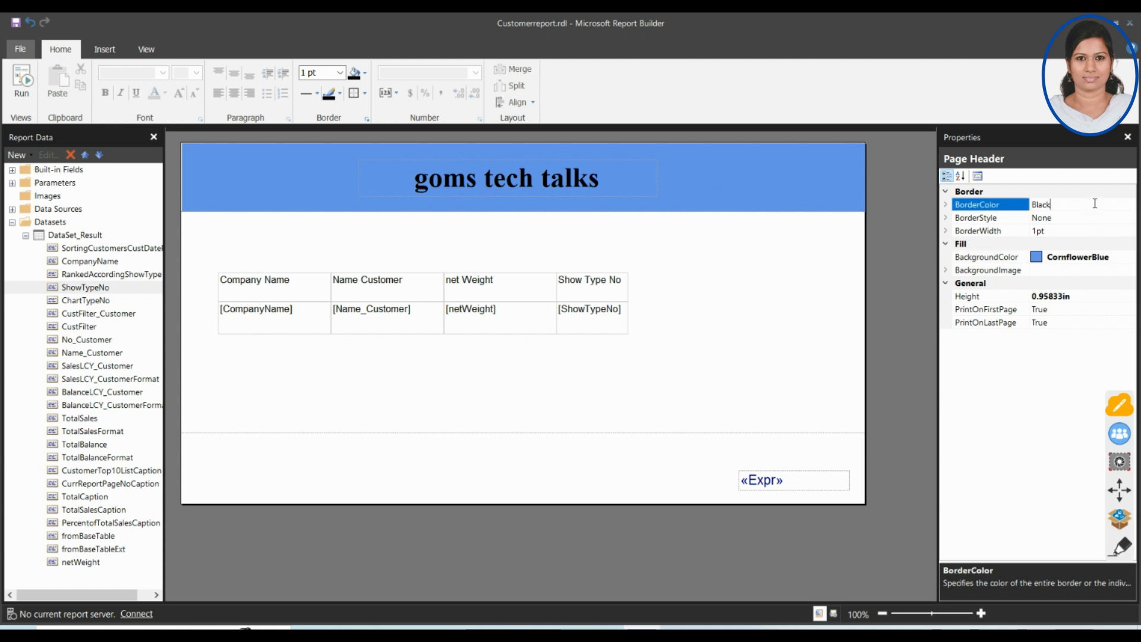
click(945, 204)
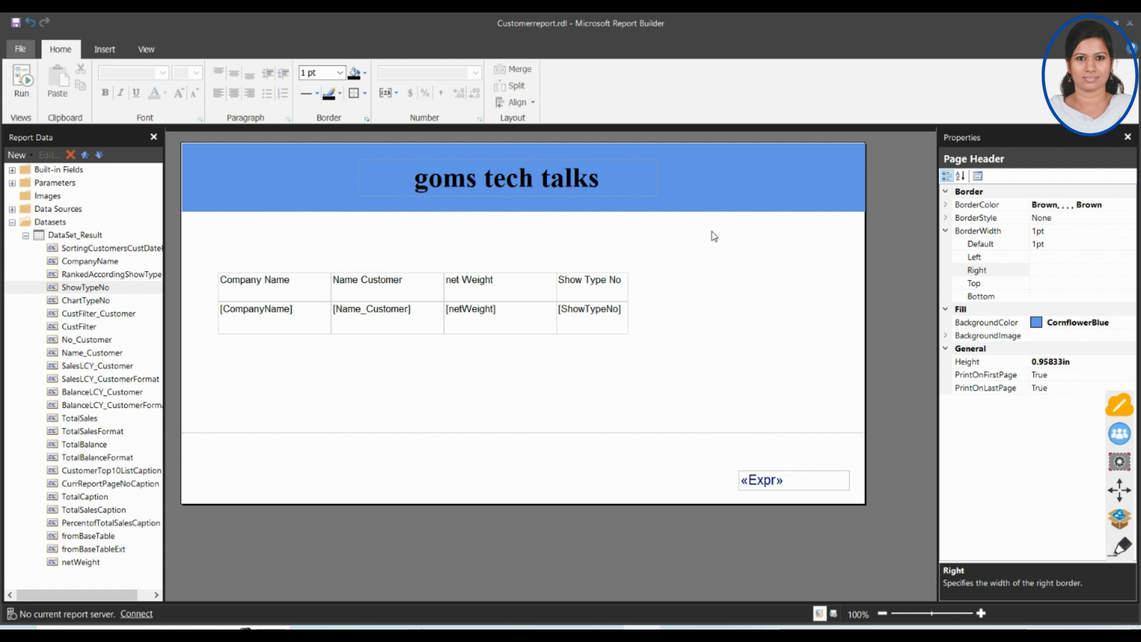
Examine the page footer's border colour properties and try SlateBlue as its background colour.
click(540, 454)
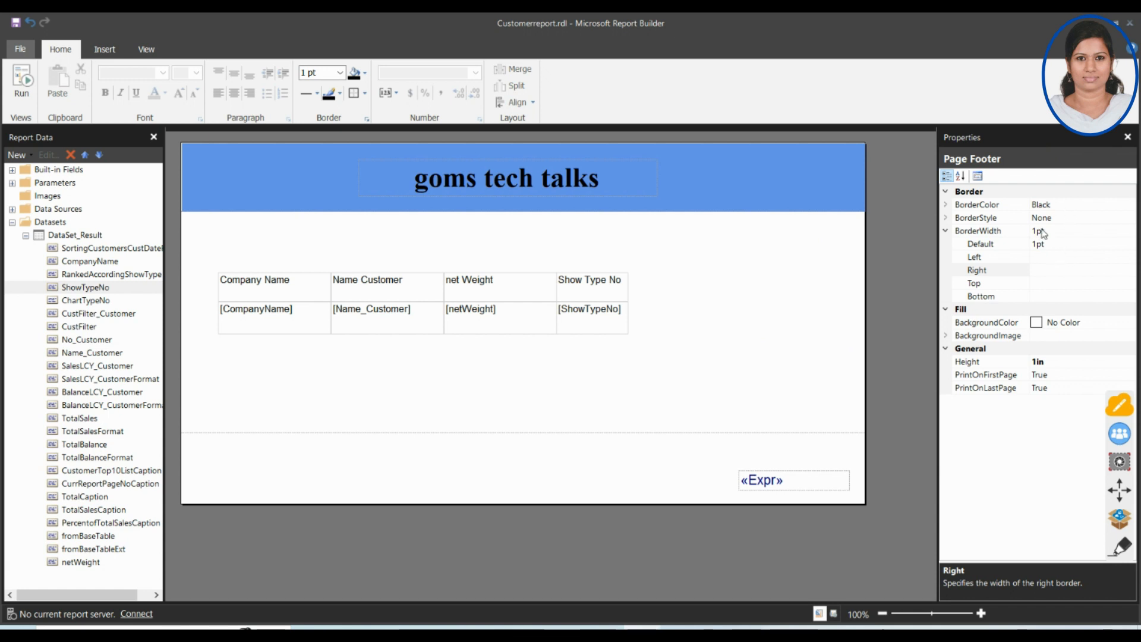
click(946, 204)
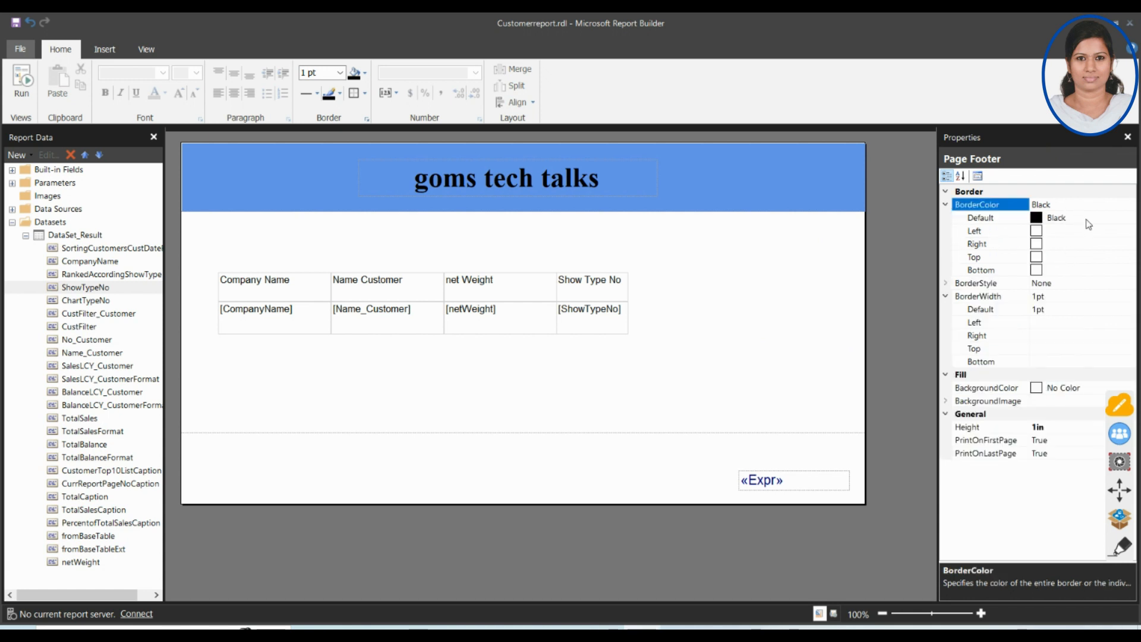
click(1043, 223)
click(1041, 389)
click(1129, 387)
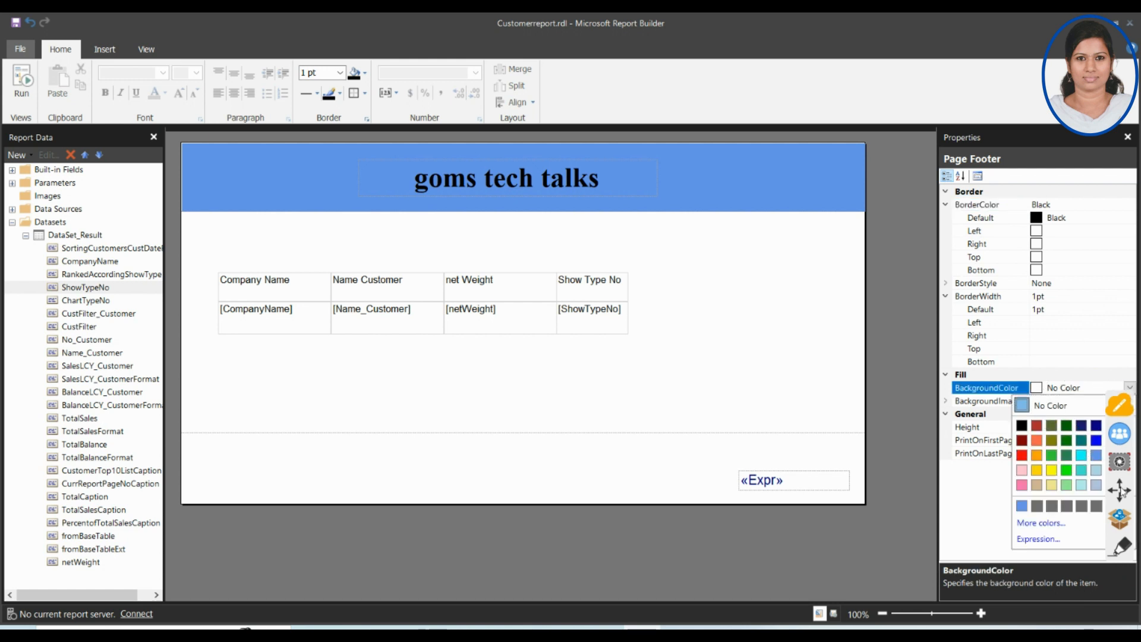
drag(1120, 491, 1112, 259)
click(1129, 387)
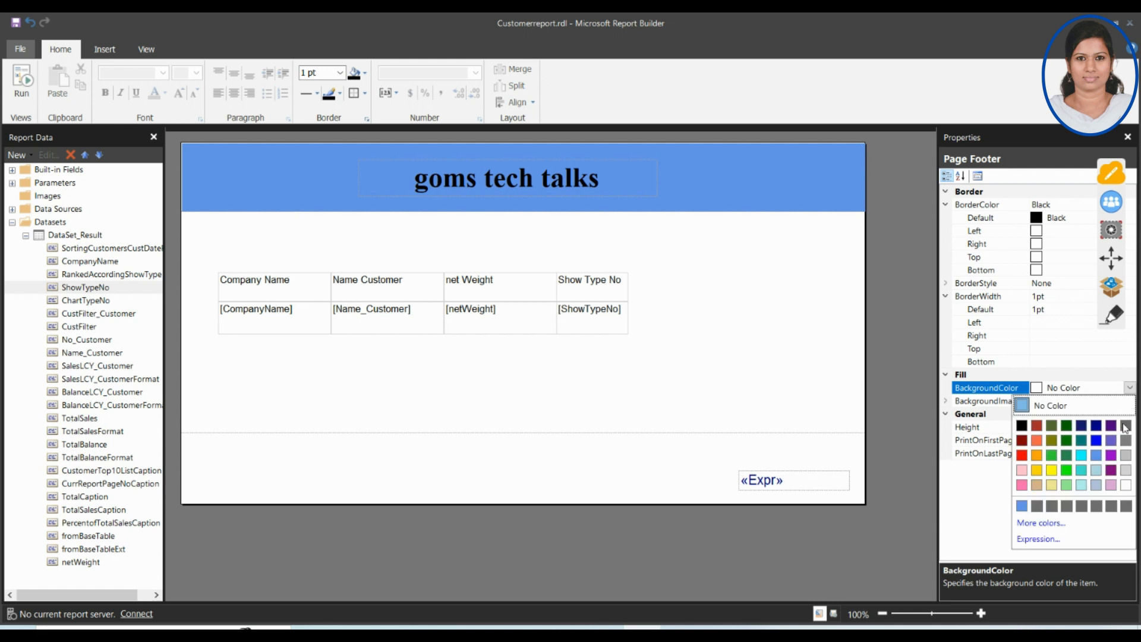
click(1112, 442)
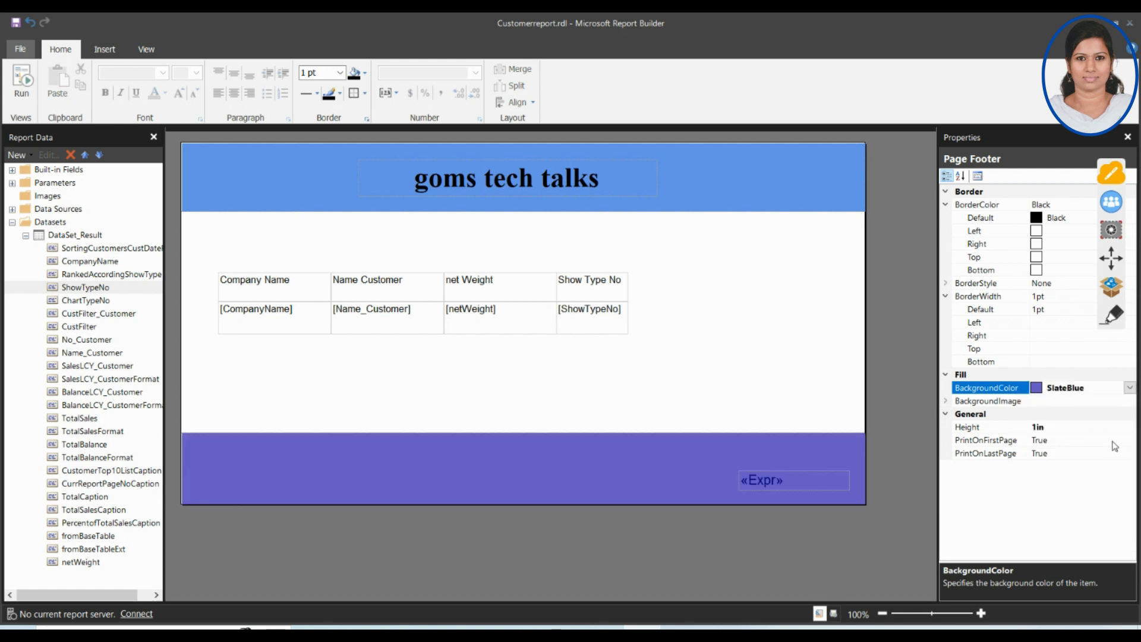
Set the page footer's background colour to Cornflower Blue, matching the page header.
click(1130, 387)
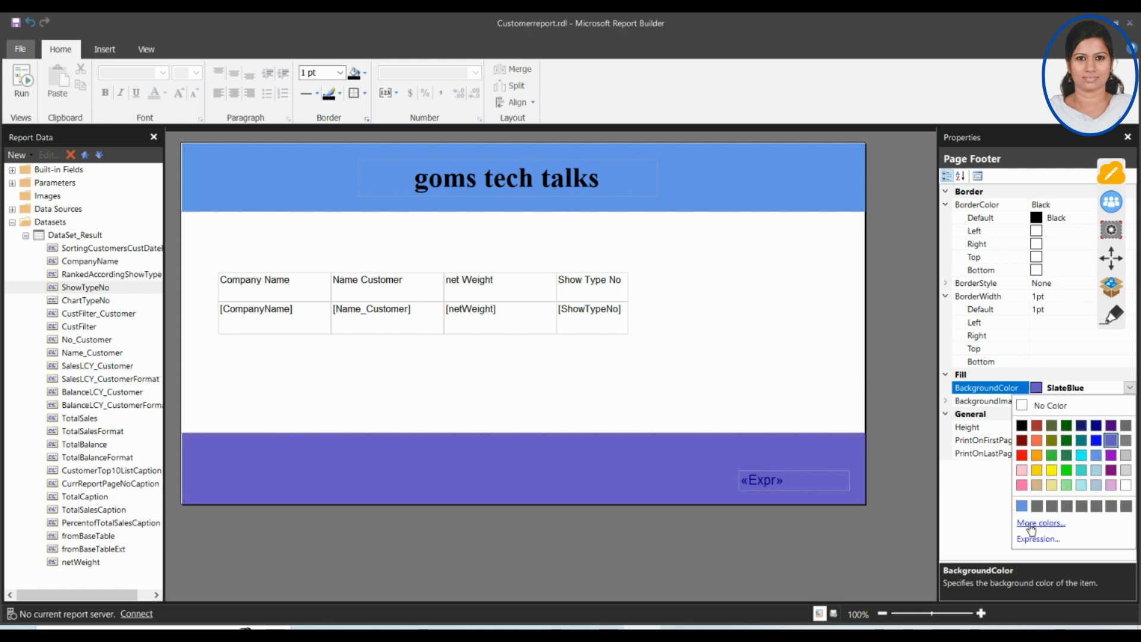
click(1023, 507)
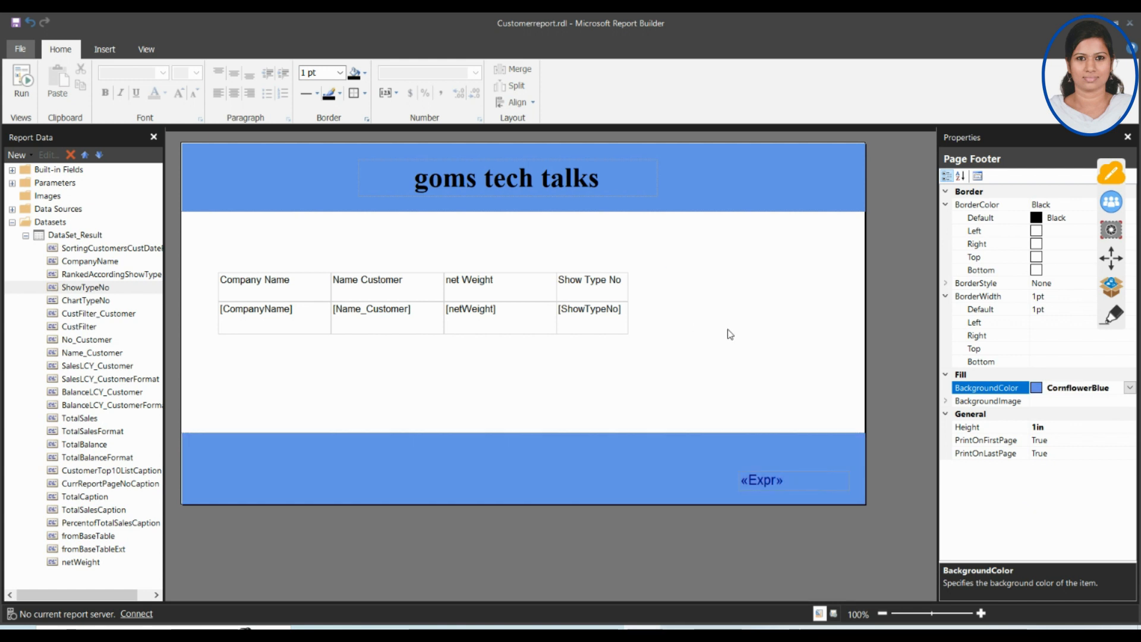
click(659, 302)
Draw a new image item about 0.86 in wide and 0.83 in high at the right end of the page header.
double_click(455, 189)
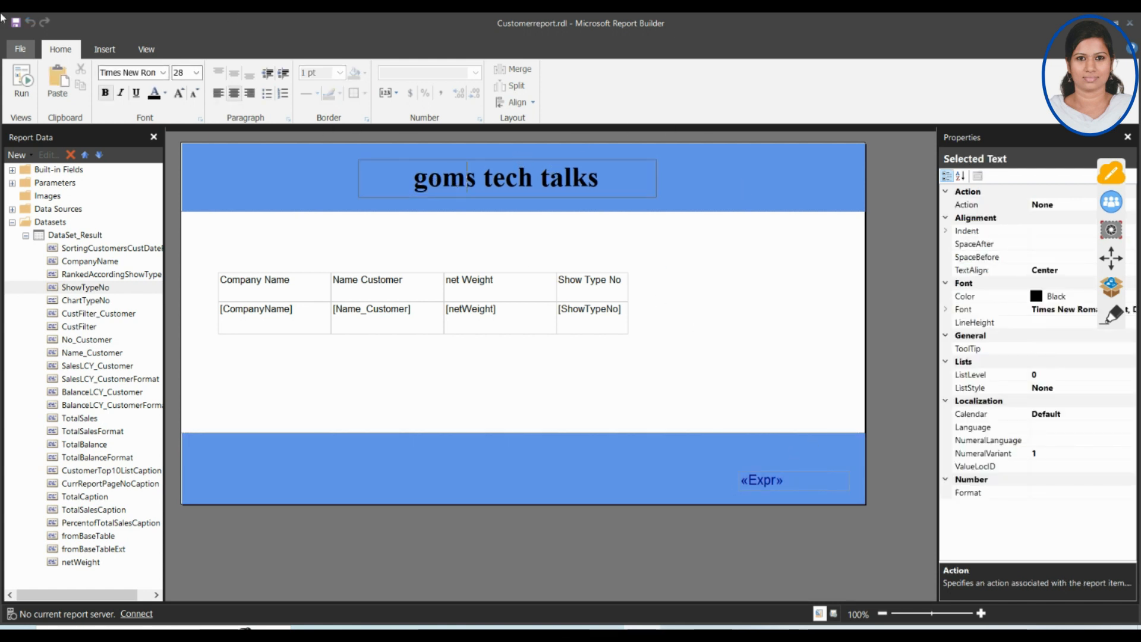
click(92, 54)
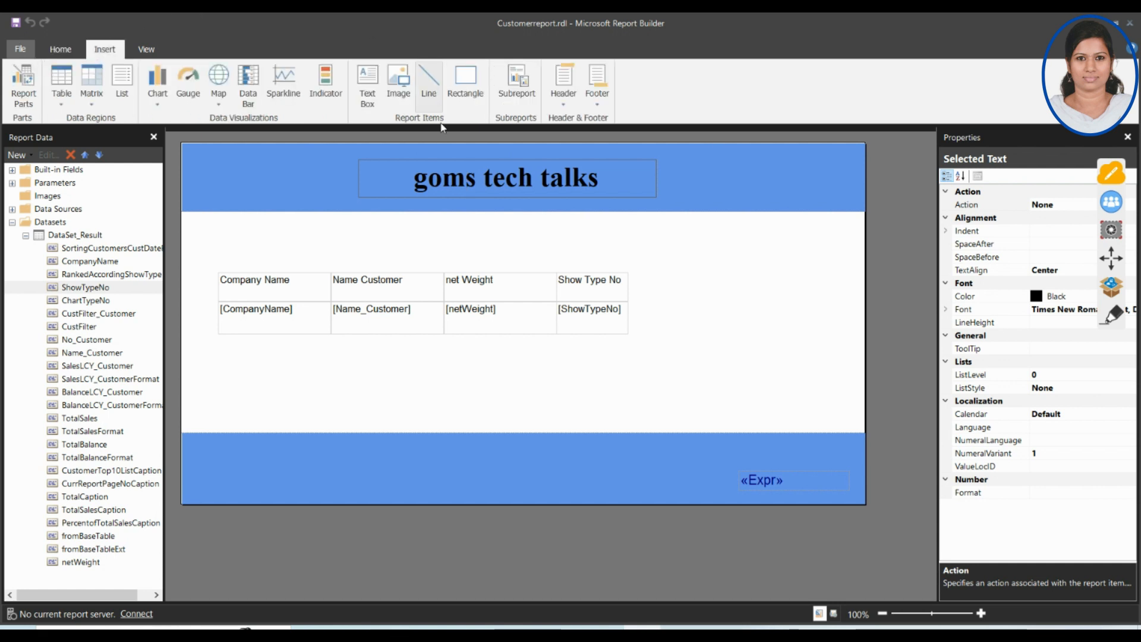
key(Escape)
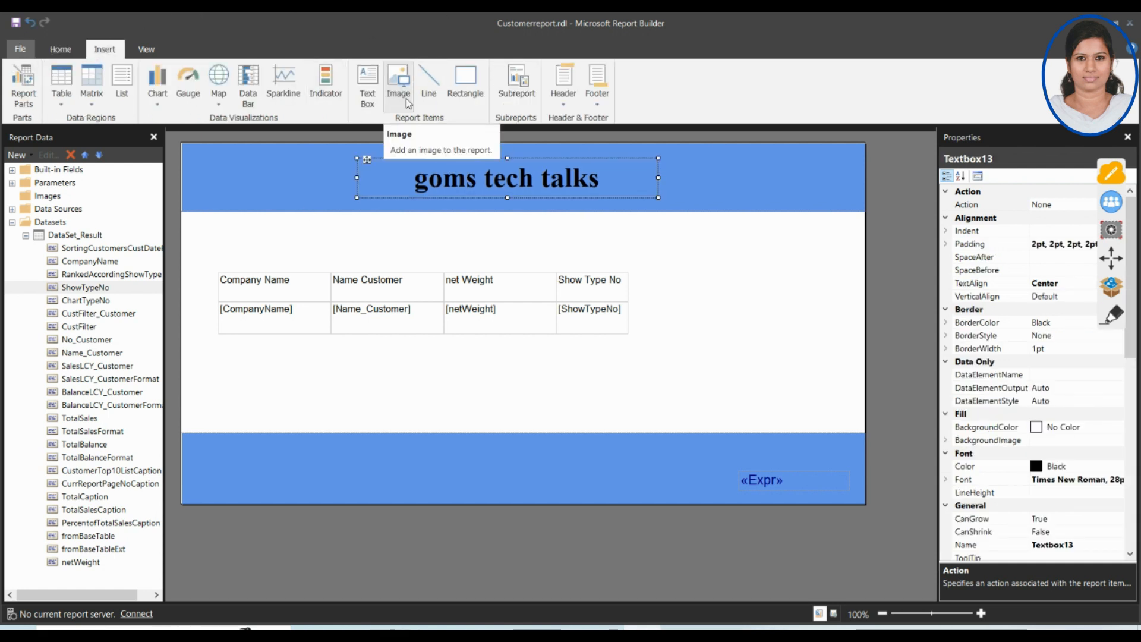
click(402, 94)
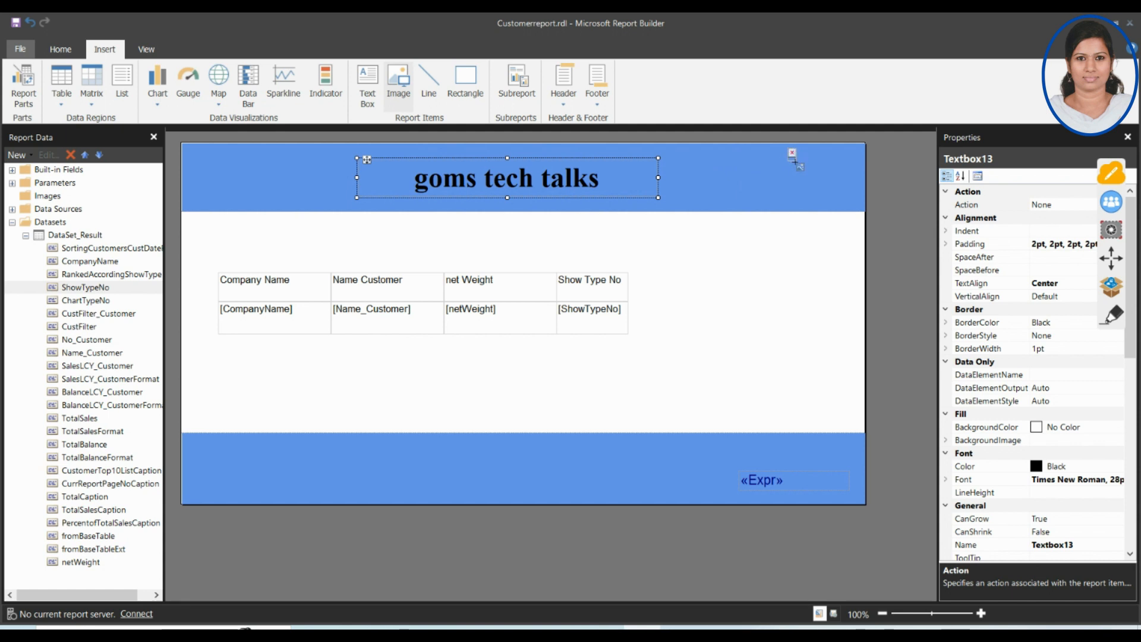
drag(788, 148, 857, 210)
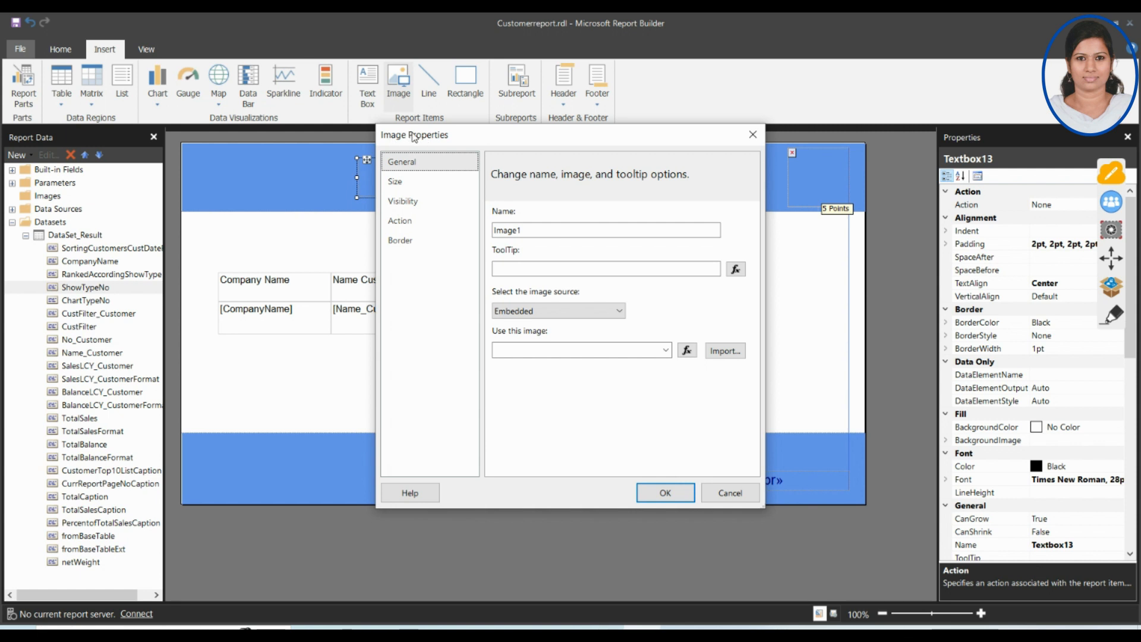
Name the new header image Logo.
drag(524, 229, 493, 229)
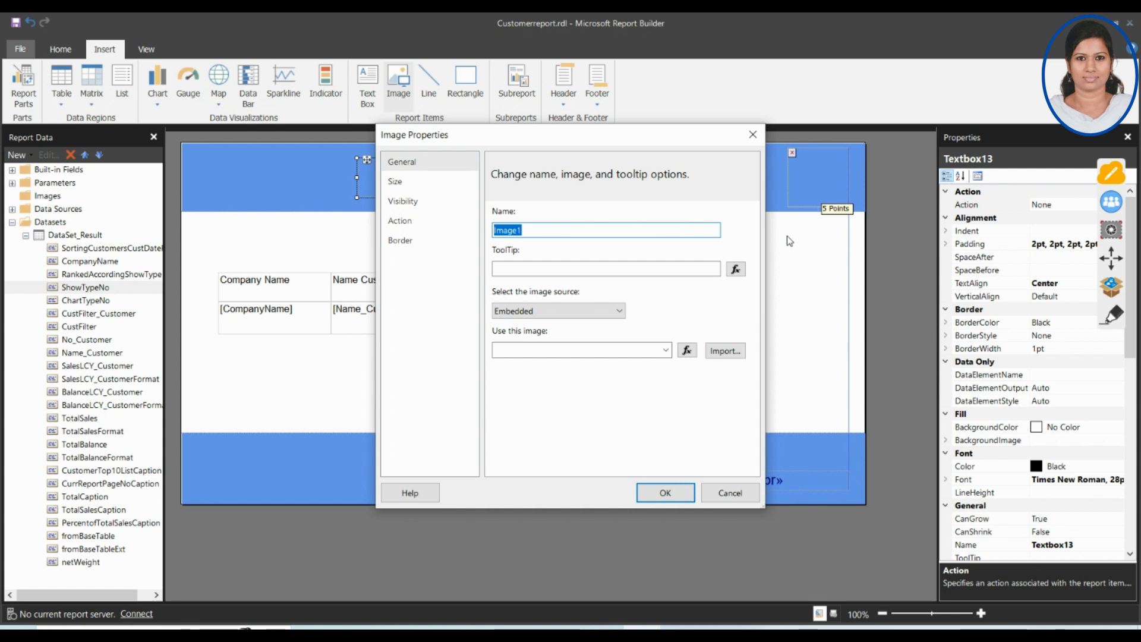
text(Logo)
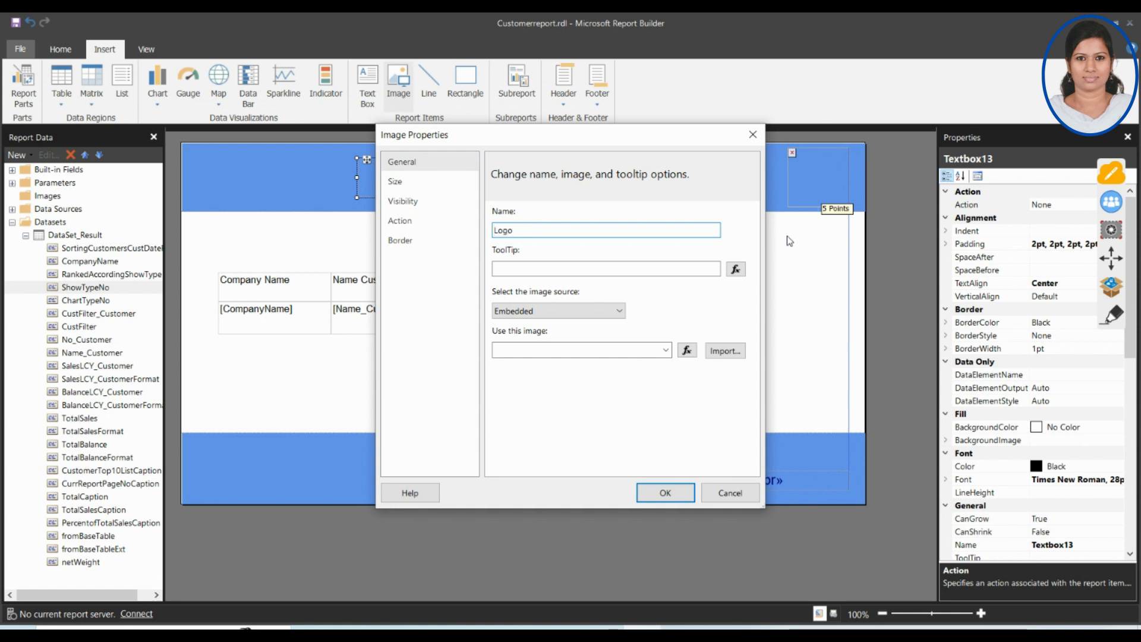
click(629, 275)
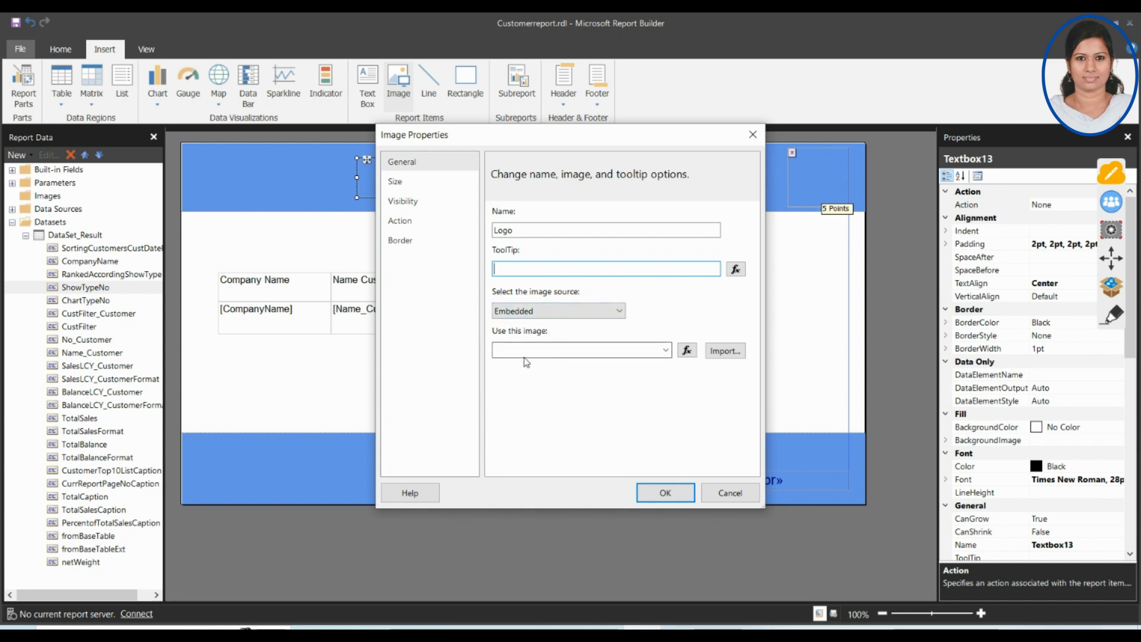
Import the JPEG file download (2) with the teal circular logo as the embedded image.
click(719, 352)
click(721, 352)
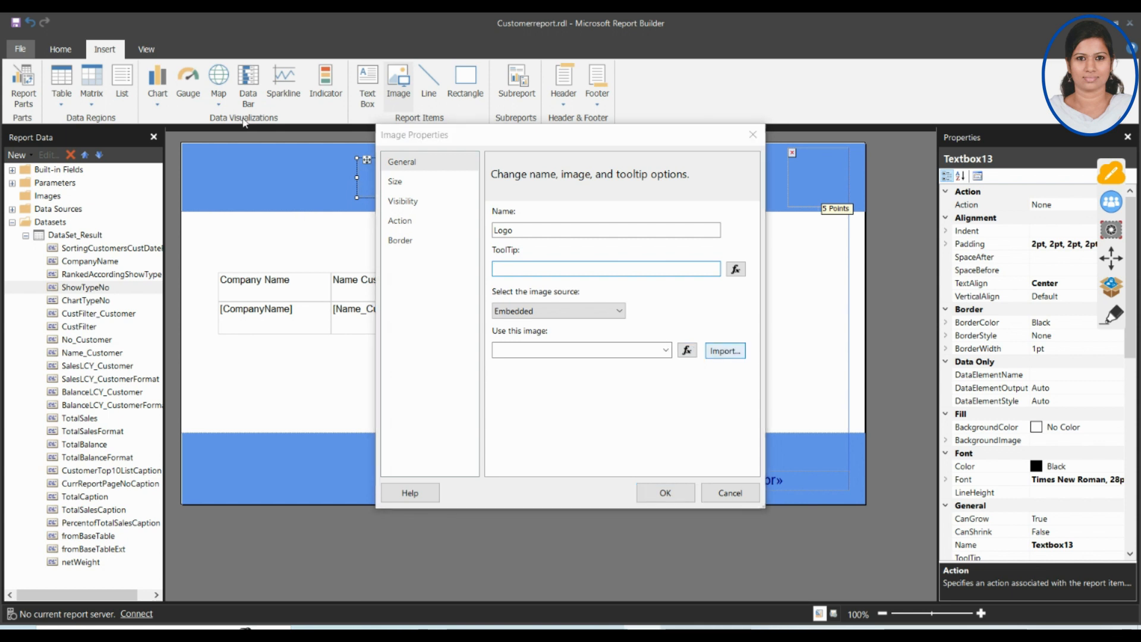
click(245, 188)
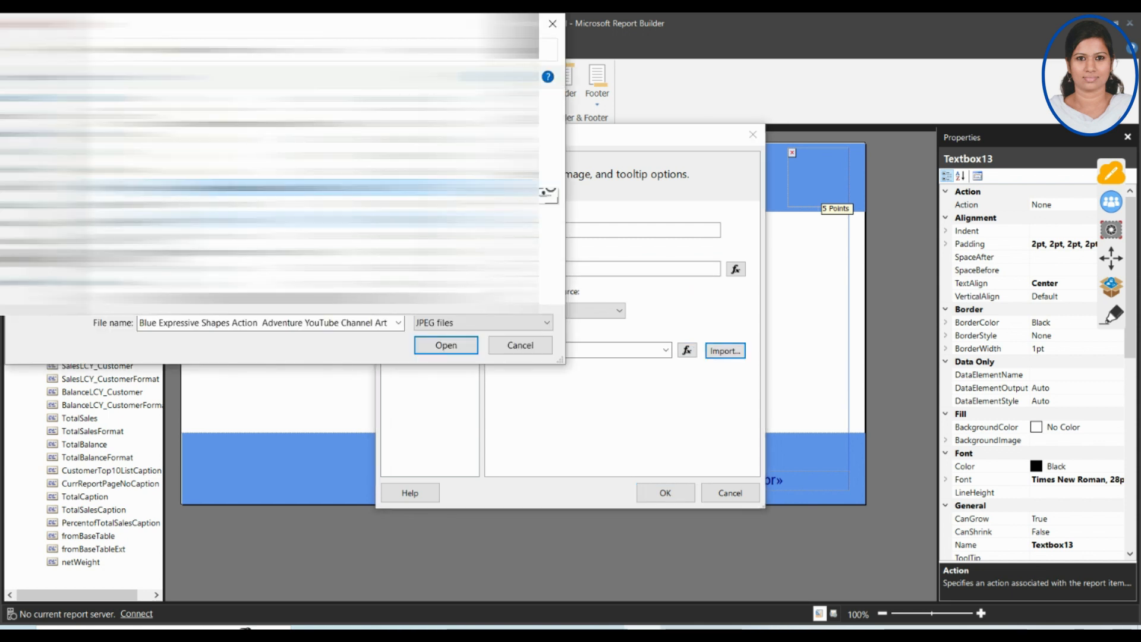
click(543, 203)
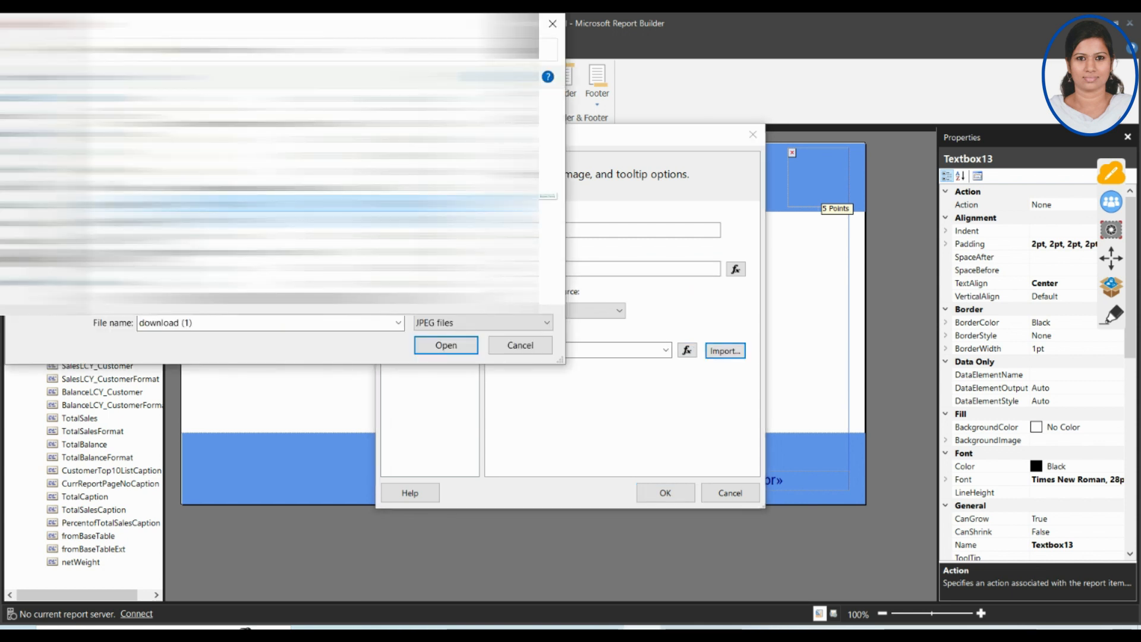
key(Down)
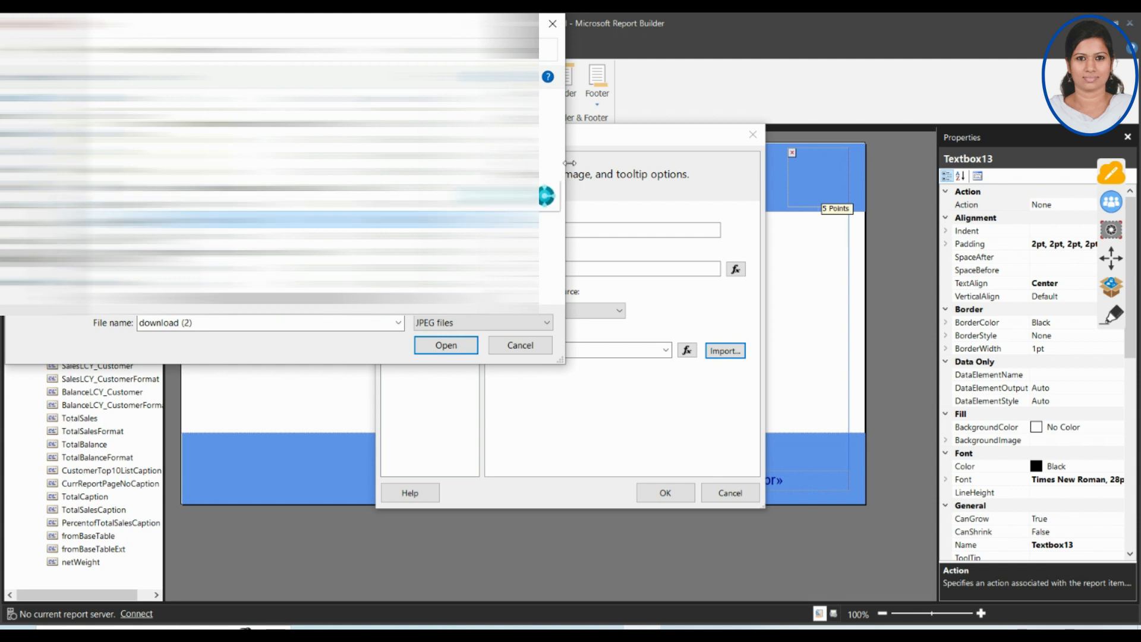
drag(570, 145, 741, 165)
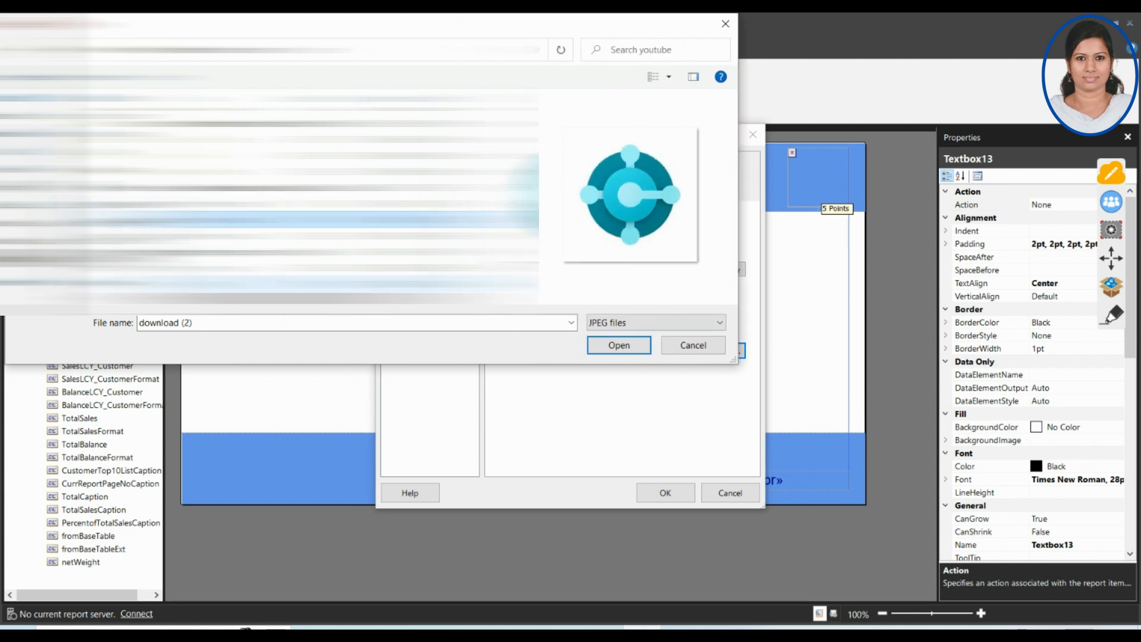
click(618, 345)
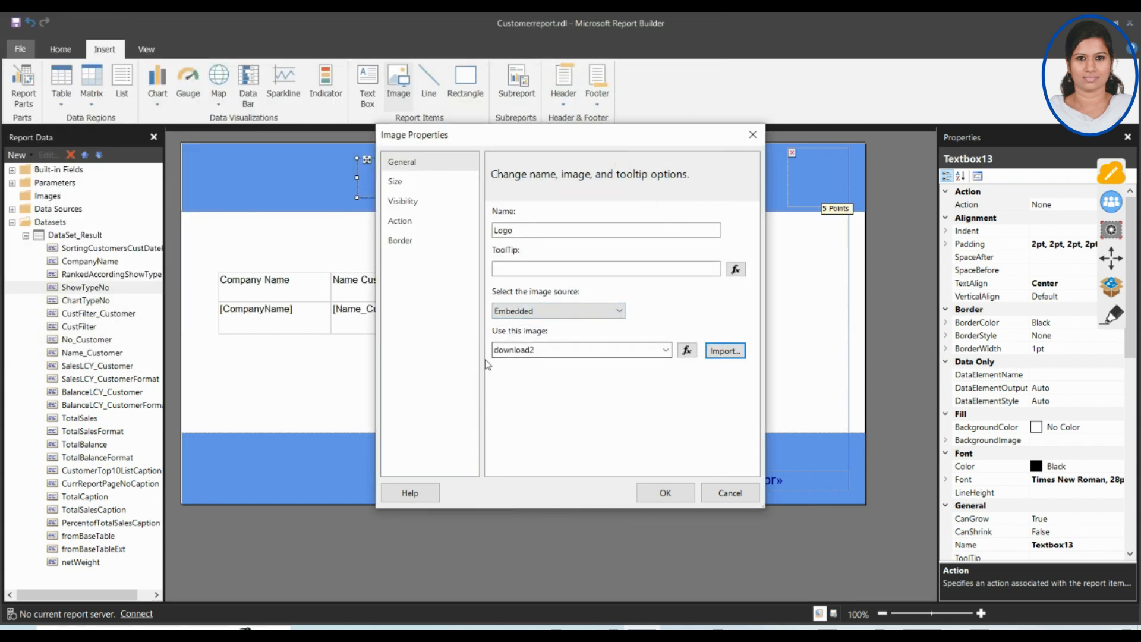
Try the Original size, Fit proportional and Clip display options for the logo, and settle on Fit to size.
click(395, 181)
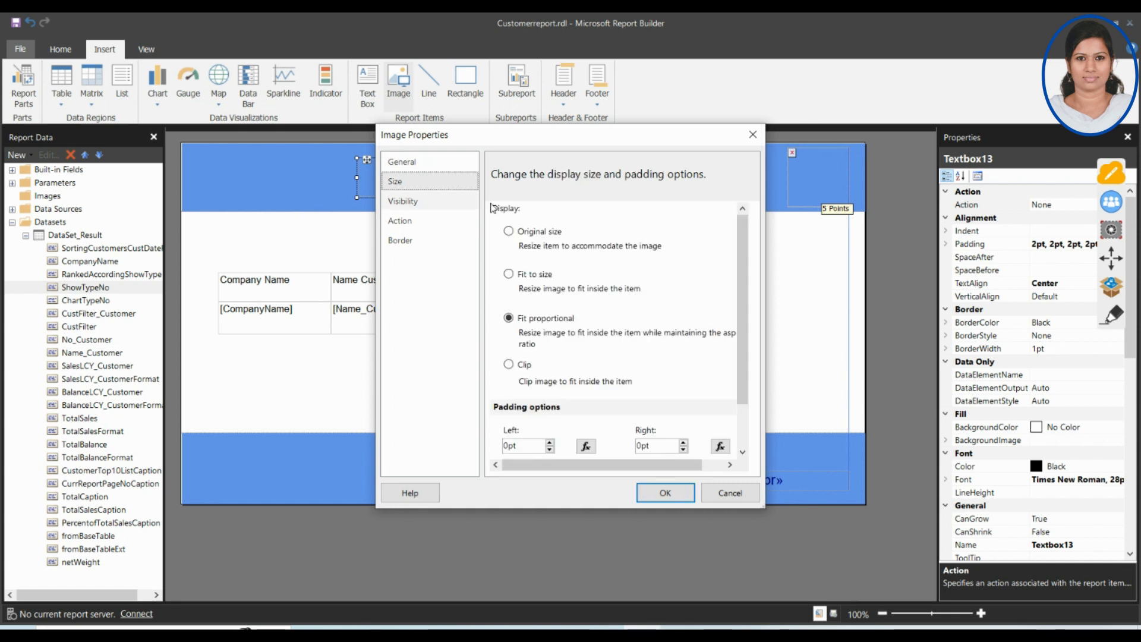
click(509, 234)
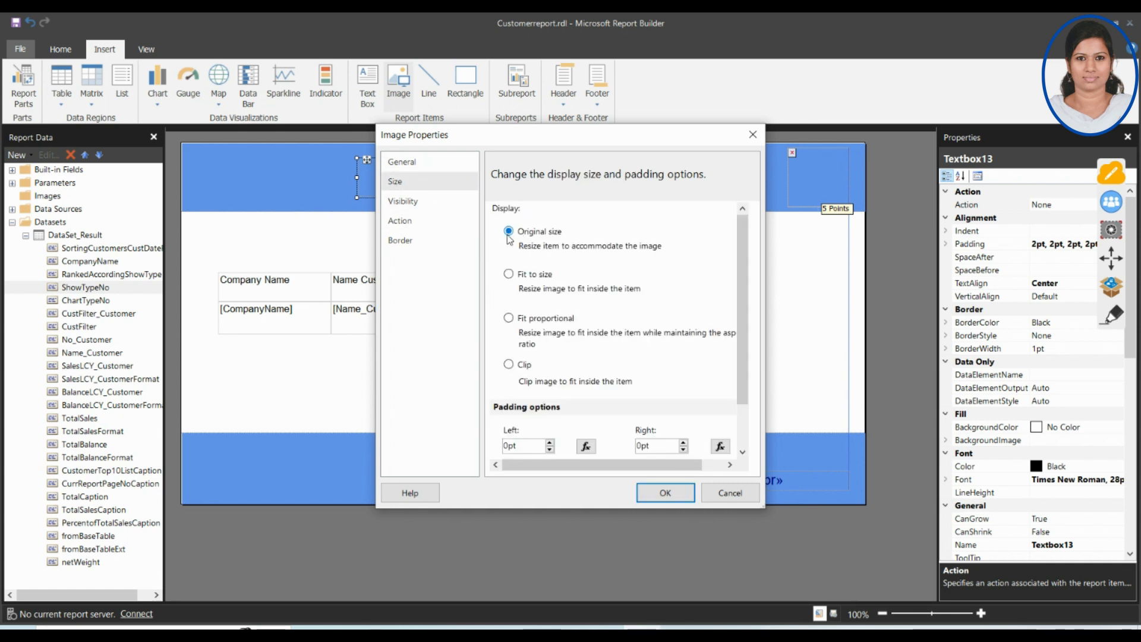
click(513, 278)
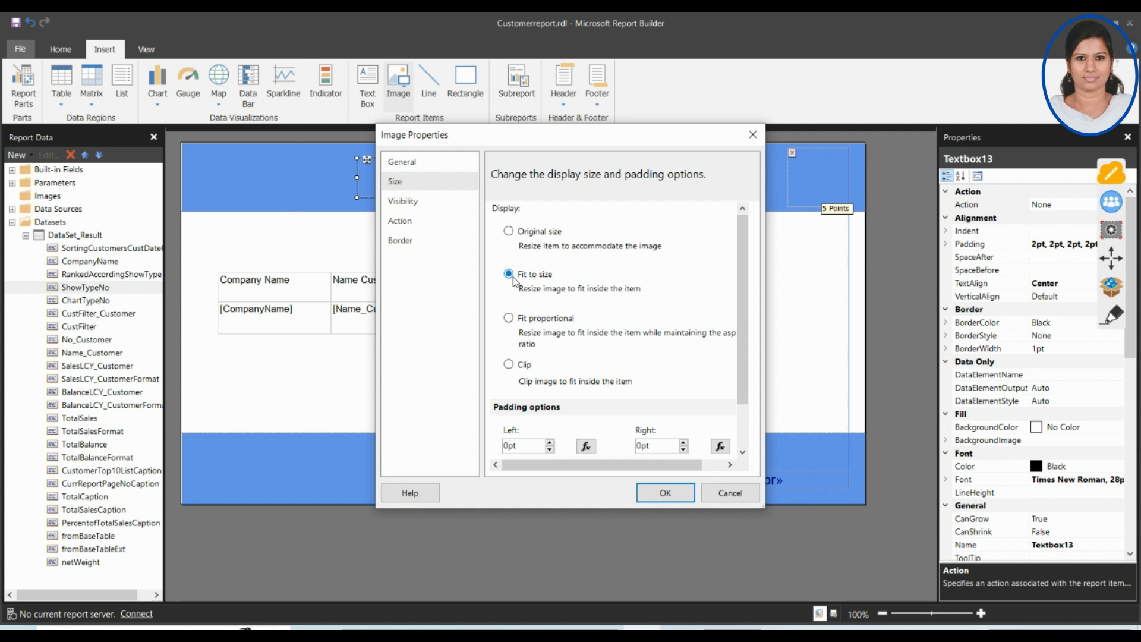
click(509, 319)
click(509, 365)
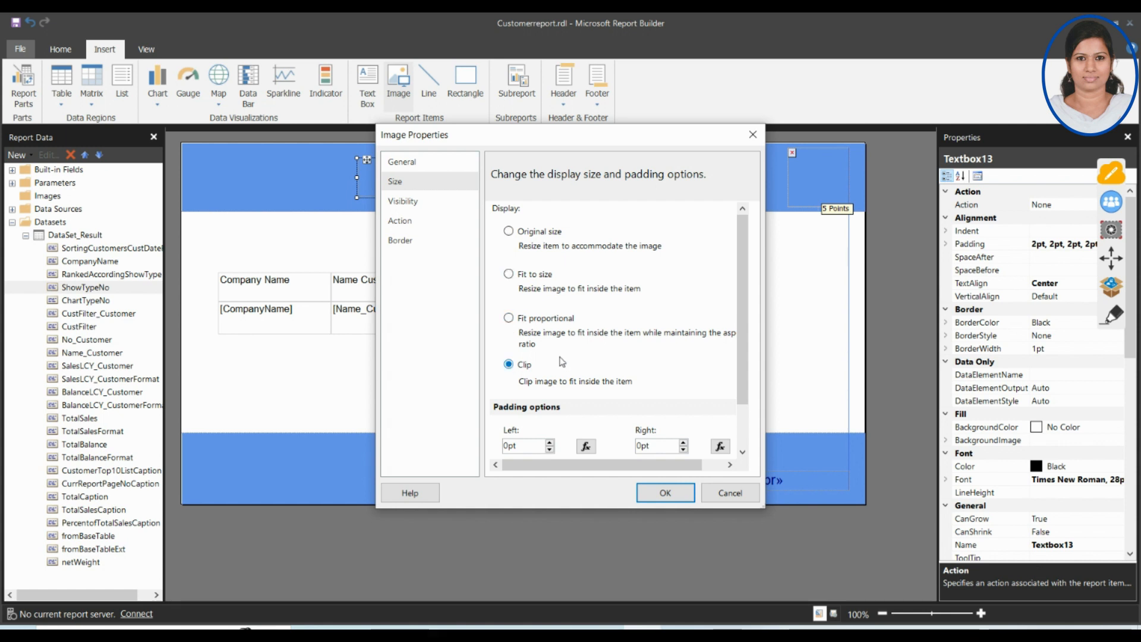
scroll(563, 360, down, 1)
scroll(562, 359, up, 1)
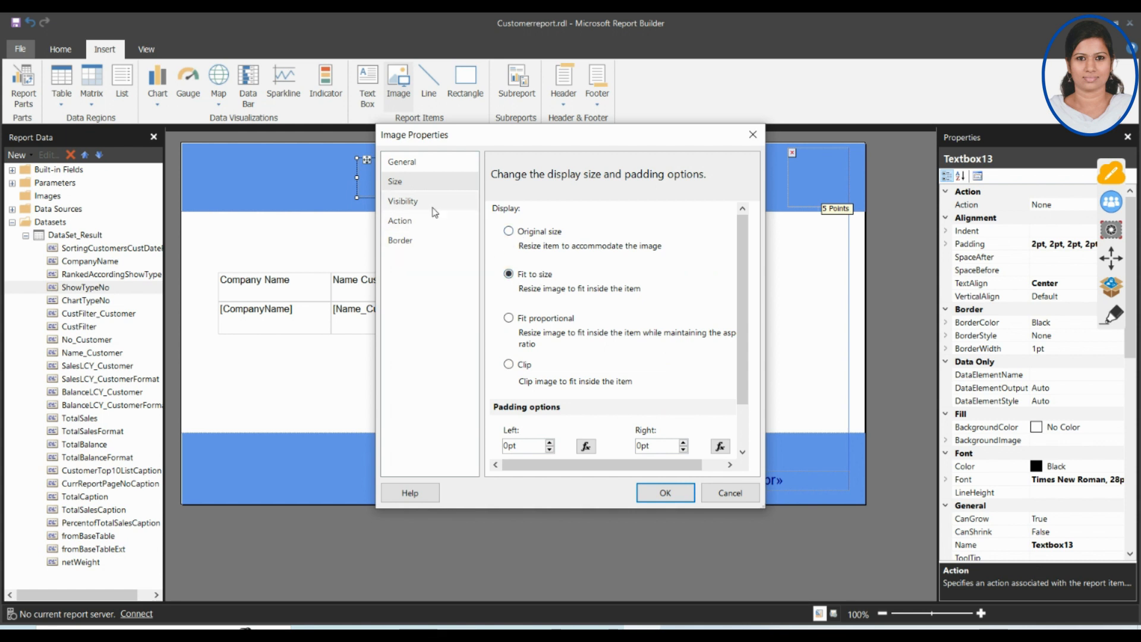
scroll(615, 327, down, 1)
Examine the logo's visibility, action and border options without changing them, and apply the image properties.
click(403, 201)
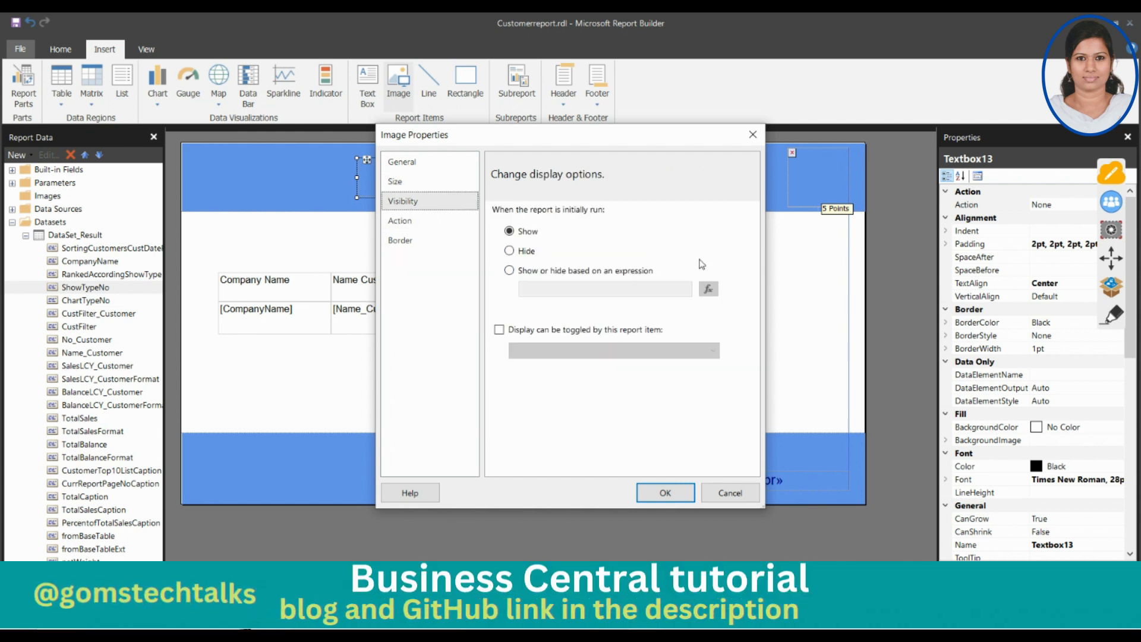
click(401, 221)
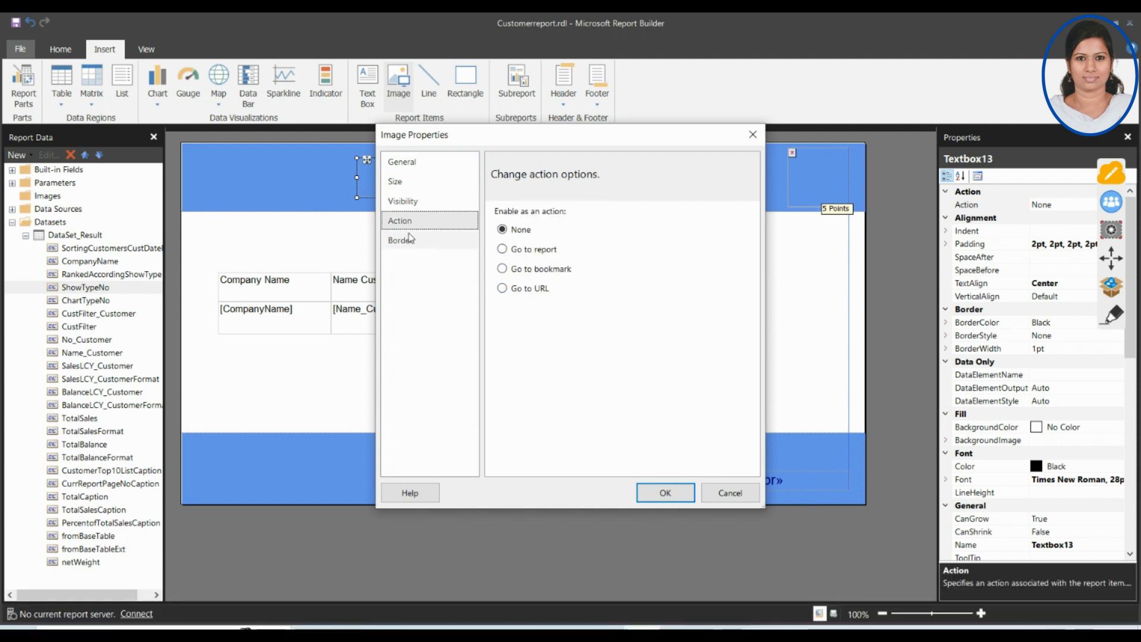
click(394, 241)
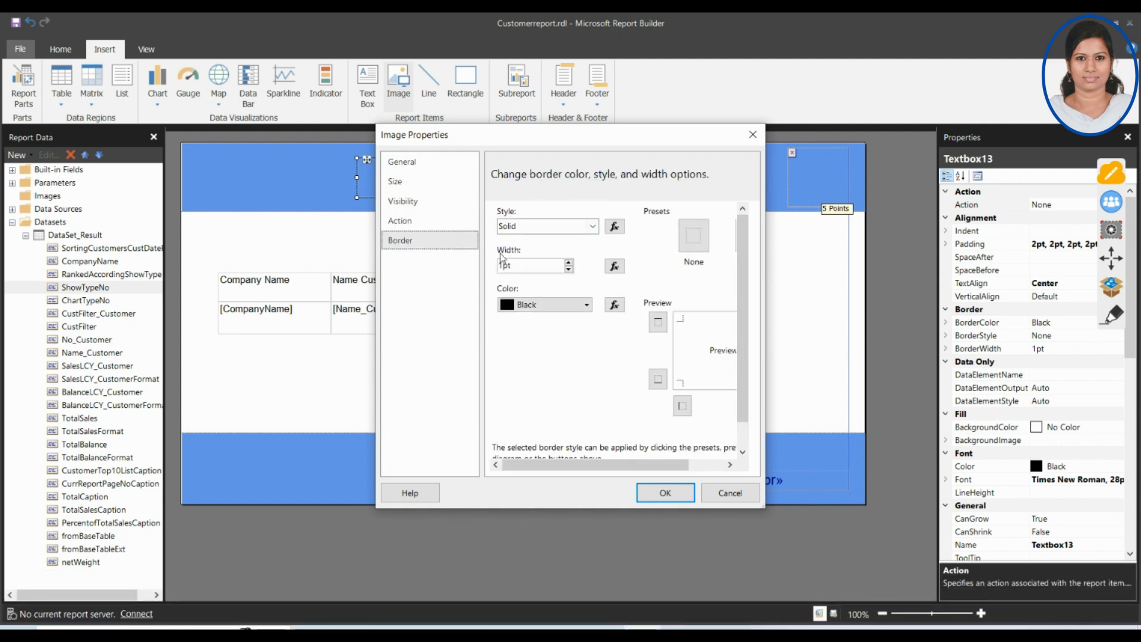
click(399, 162)
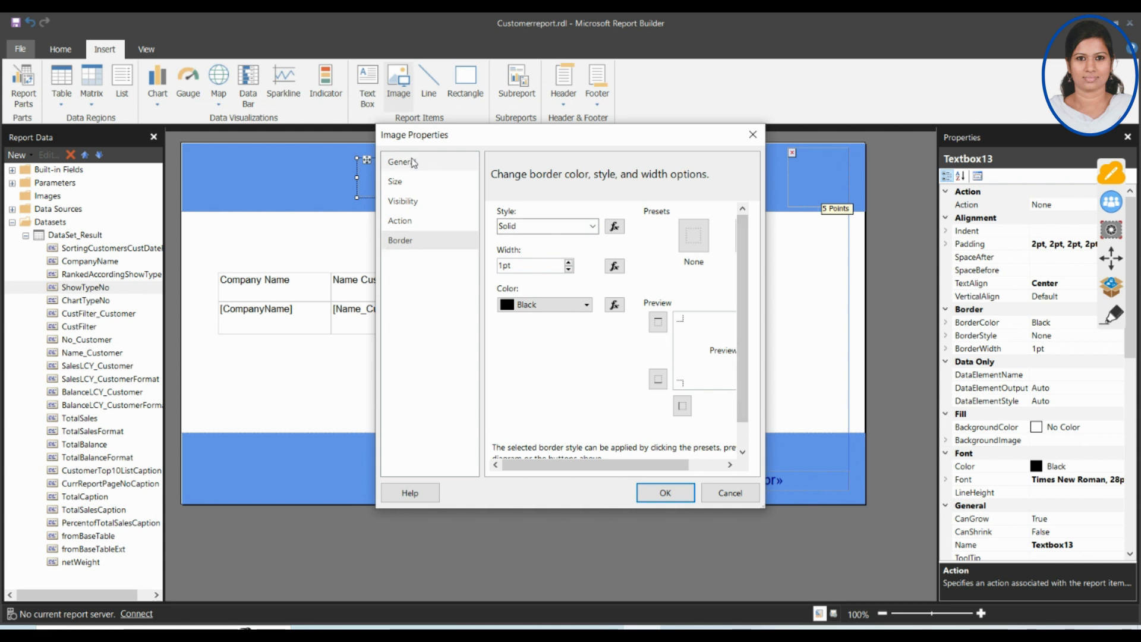
click(665, 493)
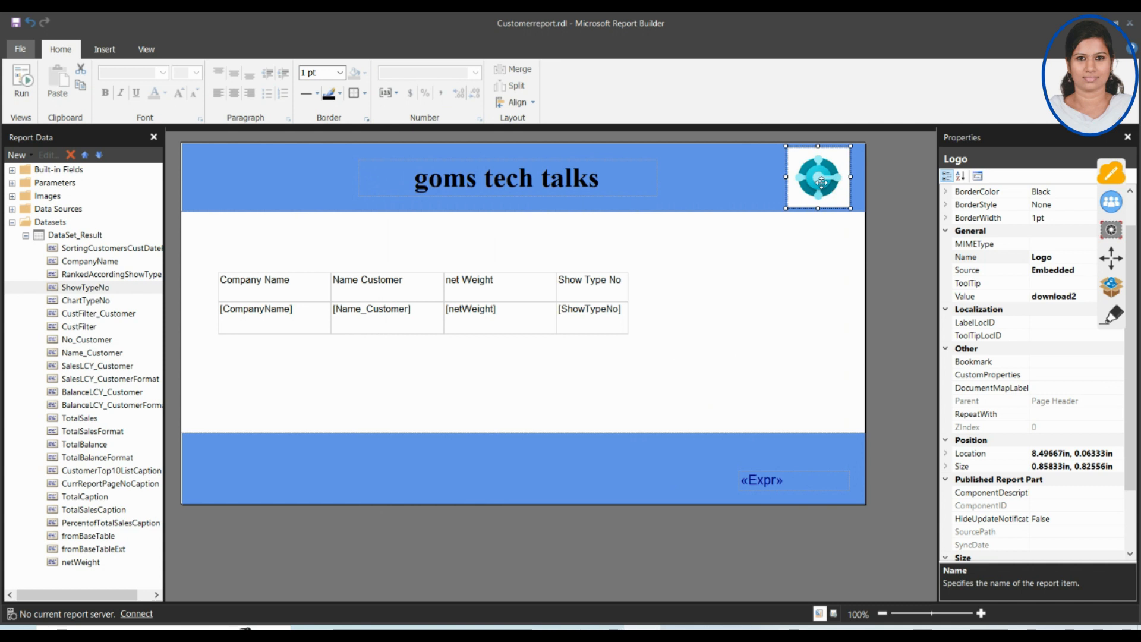
Examine the logo image's border, general, position, size and visibility properties without changing them.
click(1041, 192)
click(1043, 204)
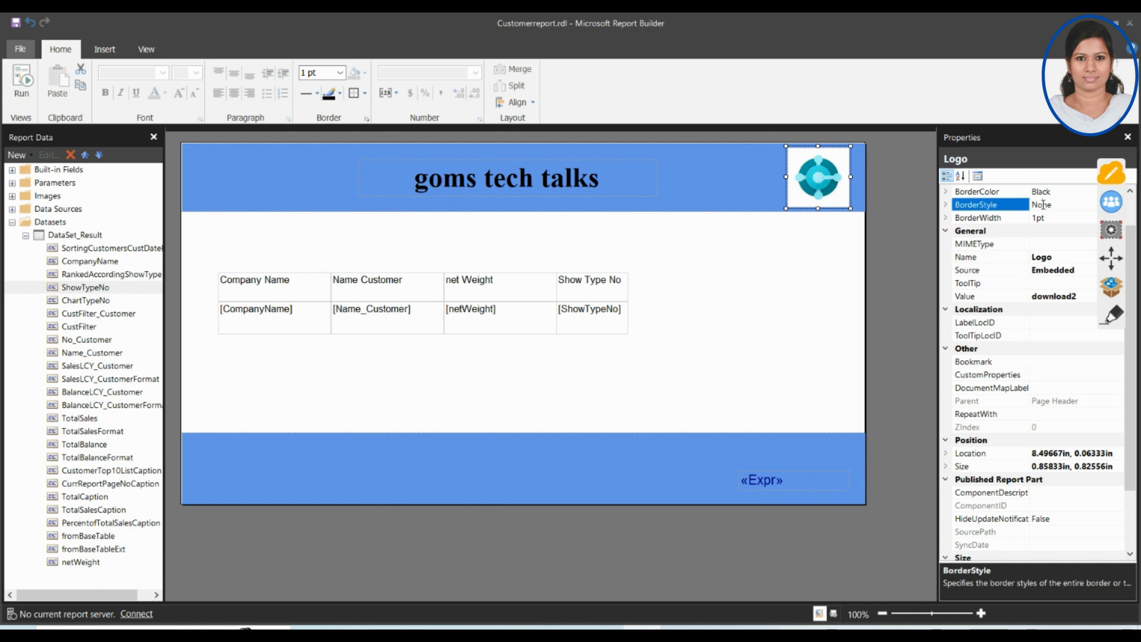
click(1044, 218)
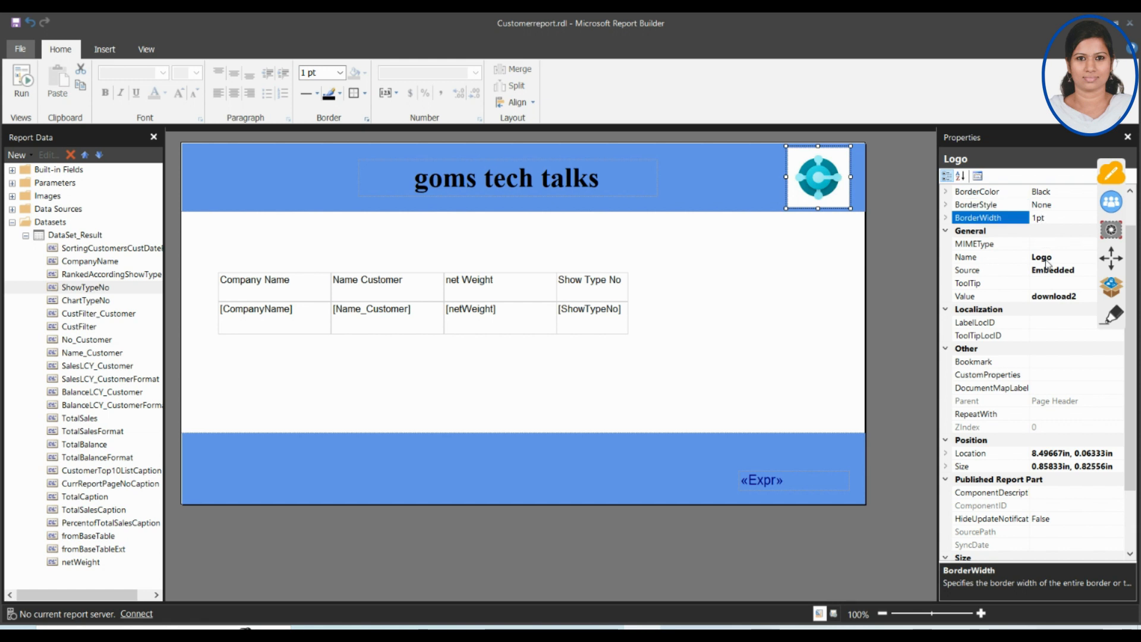
scroll(1048, 315, down, 1)
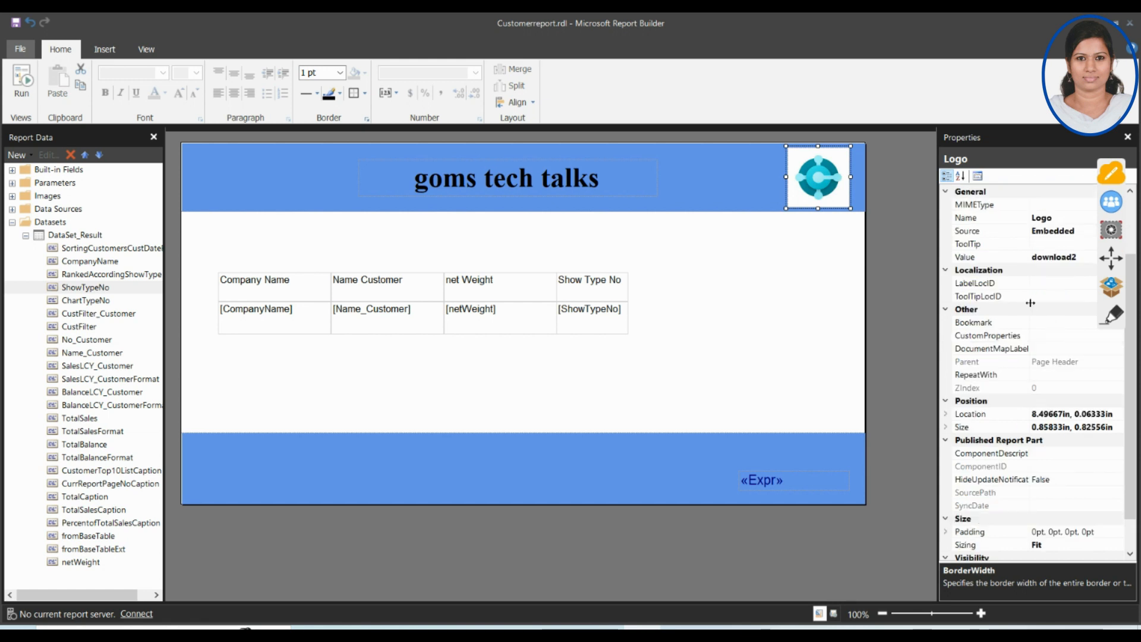
click(1047, 324)
scroll(1049, 380, down, 1)
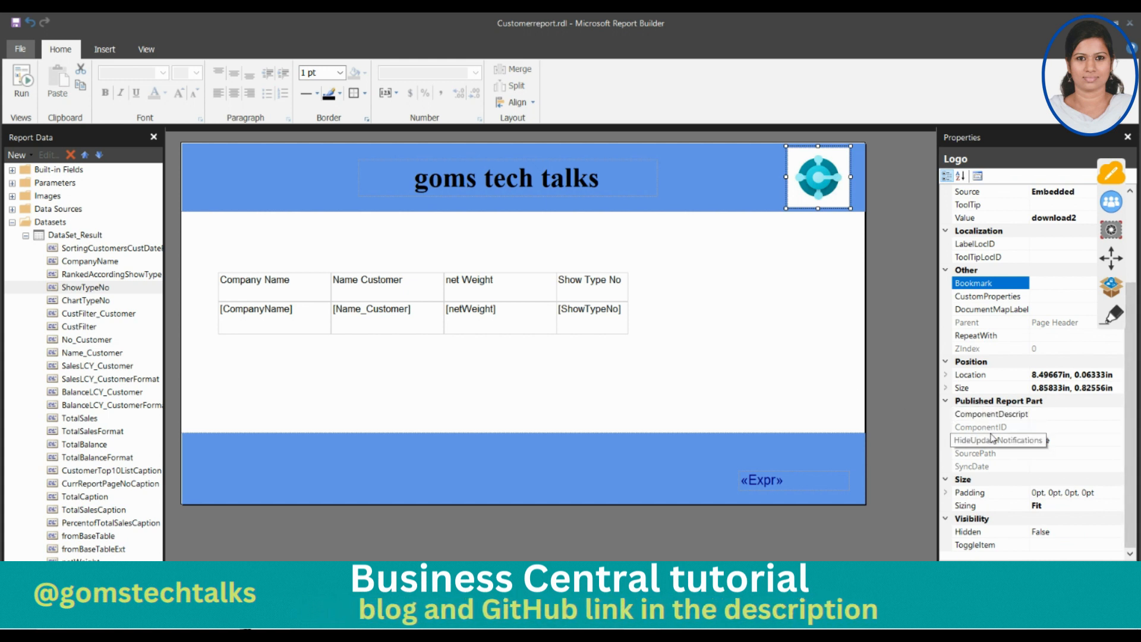
Reduce the page header's height slightly by raising its boundary with the report body.
click(754, 369)
click(708, 186)
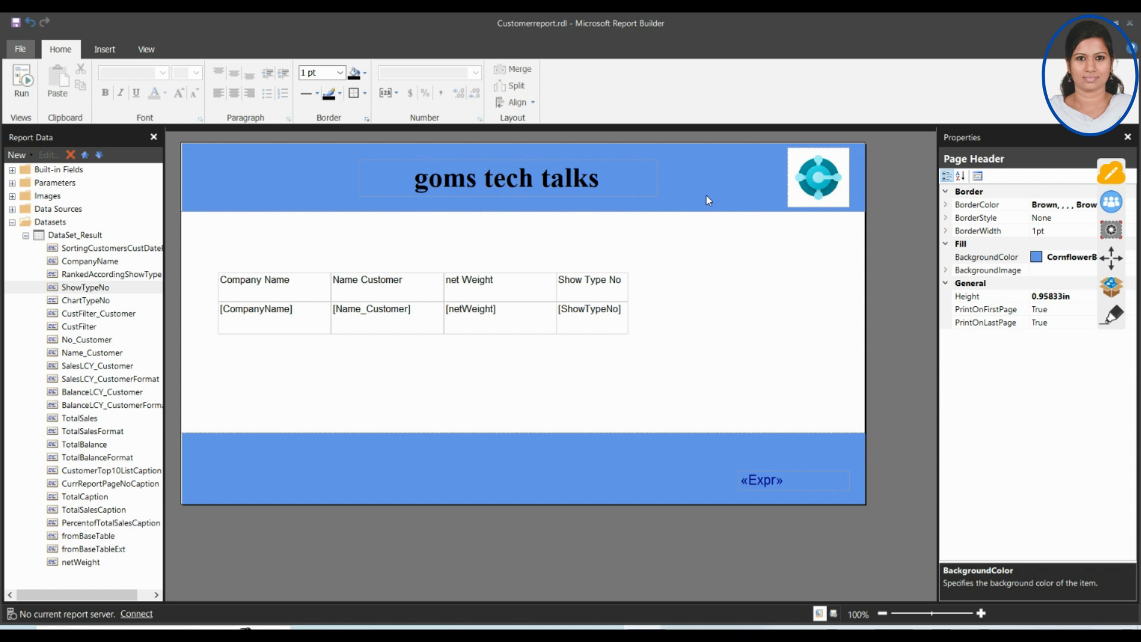
click(582, 209)
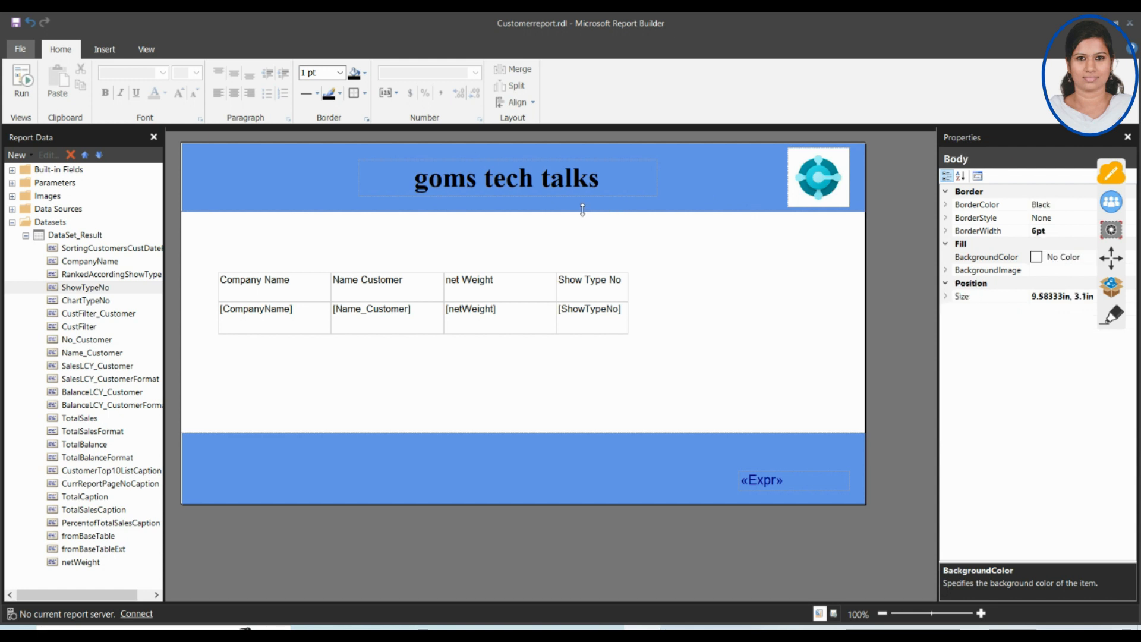
drag(579, 211, 580, 196)
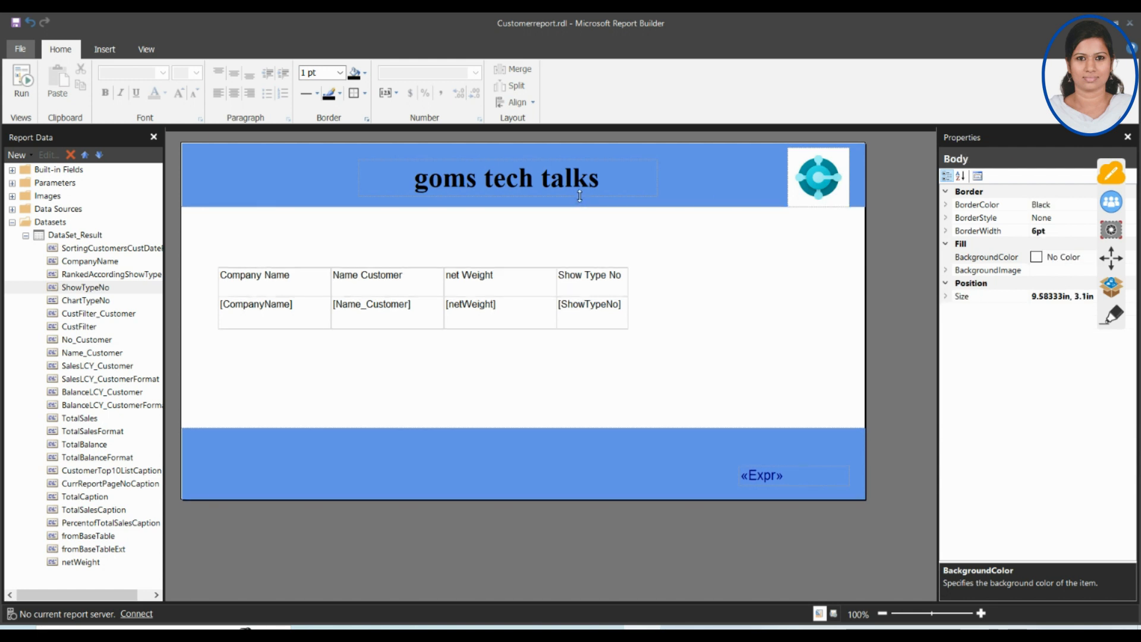
Shrink the logo image from its lower corner so that it fits within the shortened header band.
click(807, 165)
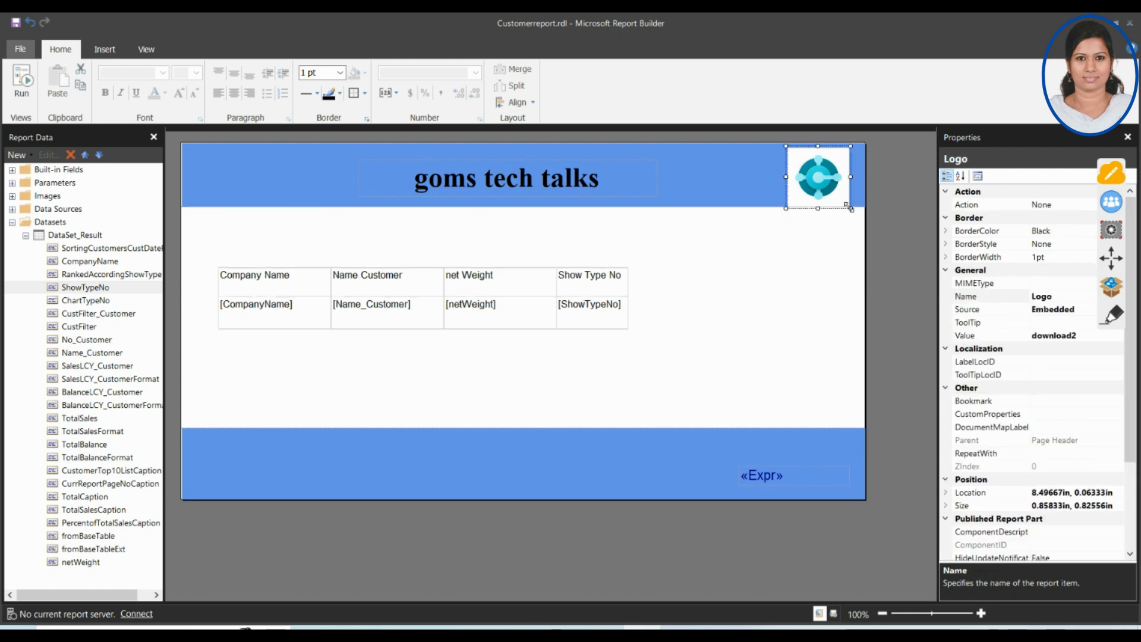
drag(848, 208, 832, 198)
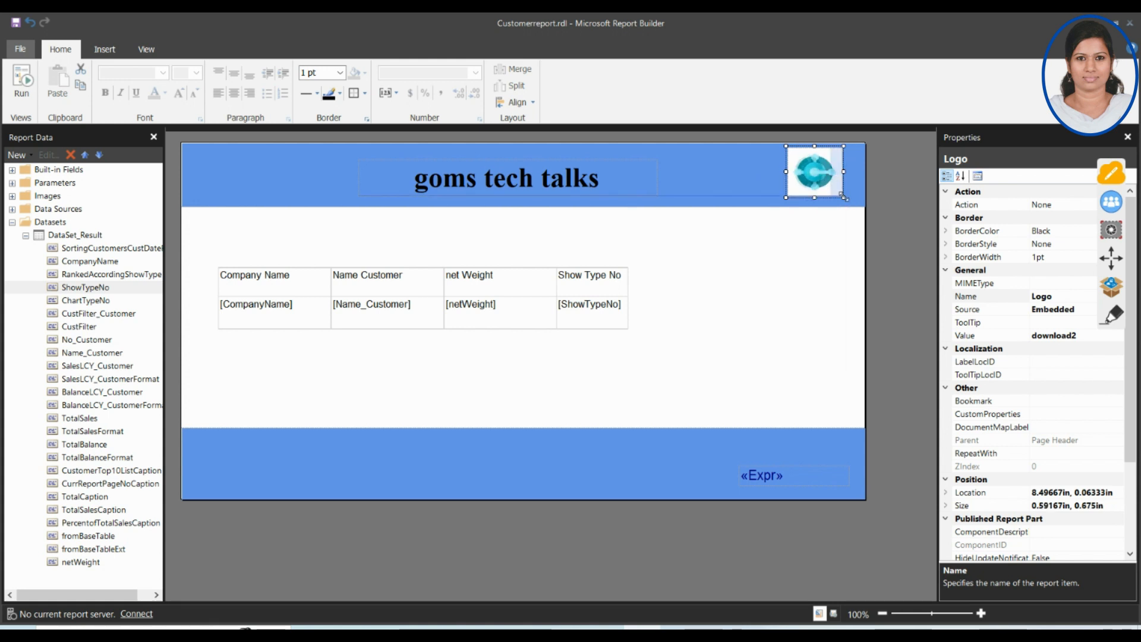
click(810, 282)
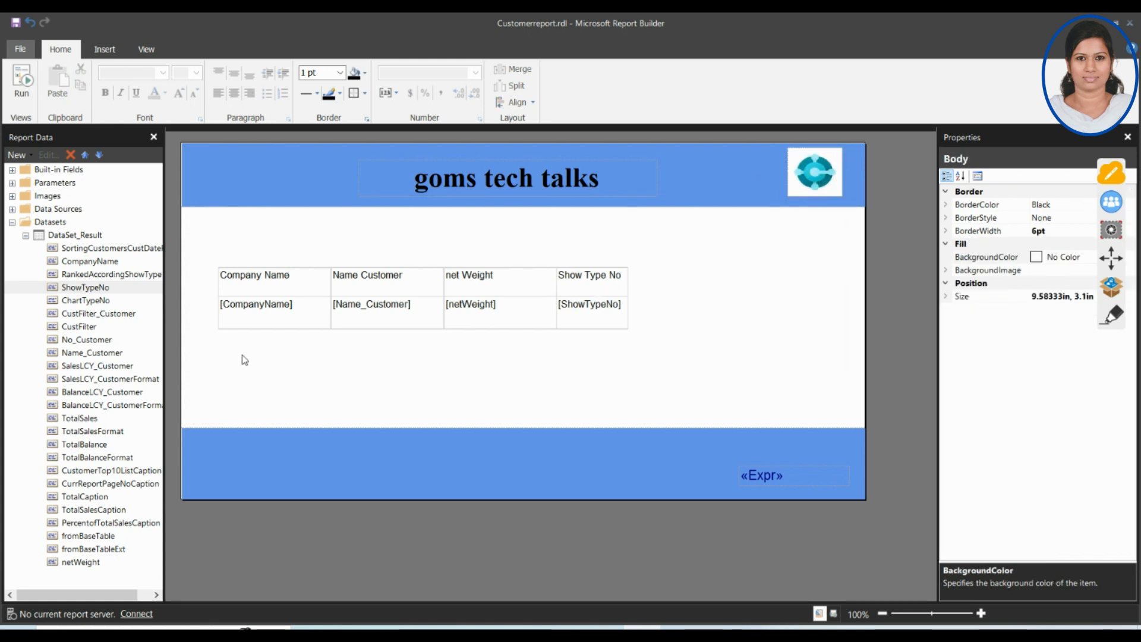
Move the dataset table up in the report body so it sits just below the header.
click(226, 268)
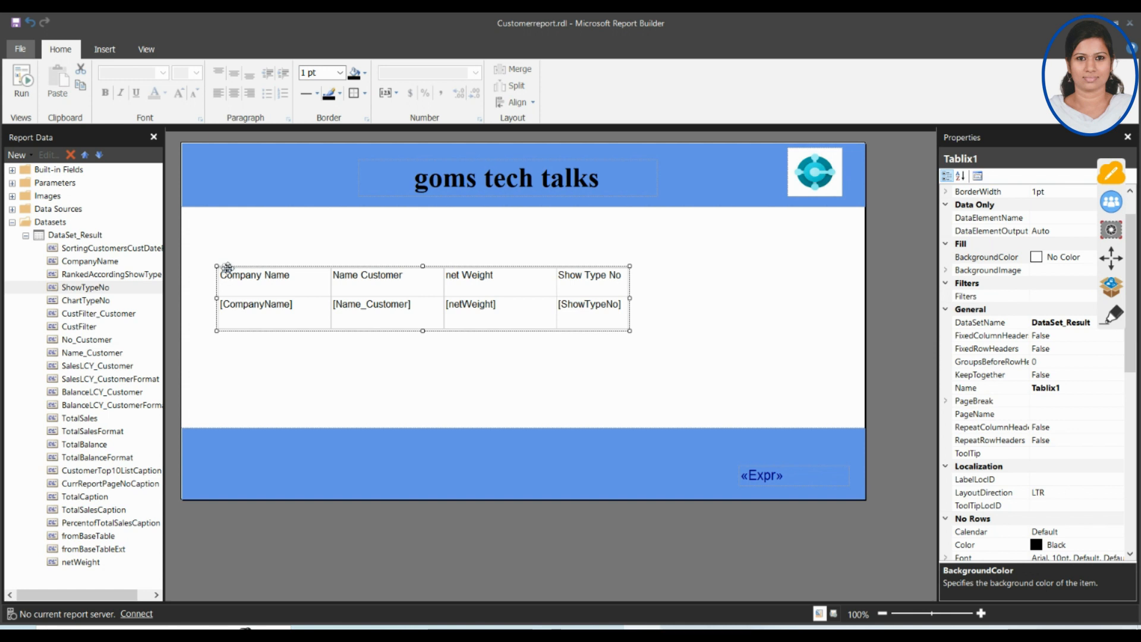
drag(225, 266, 232, 231)
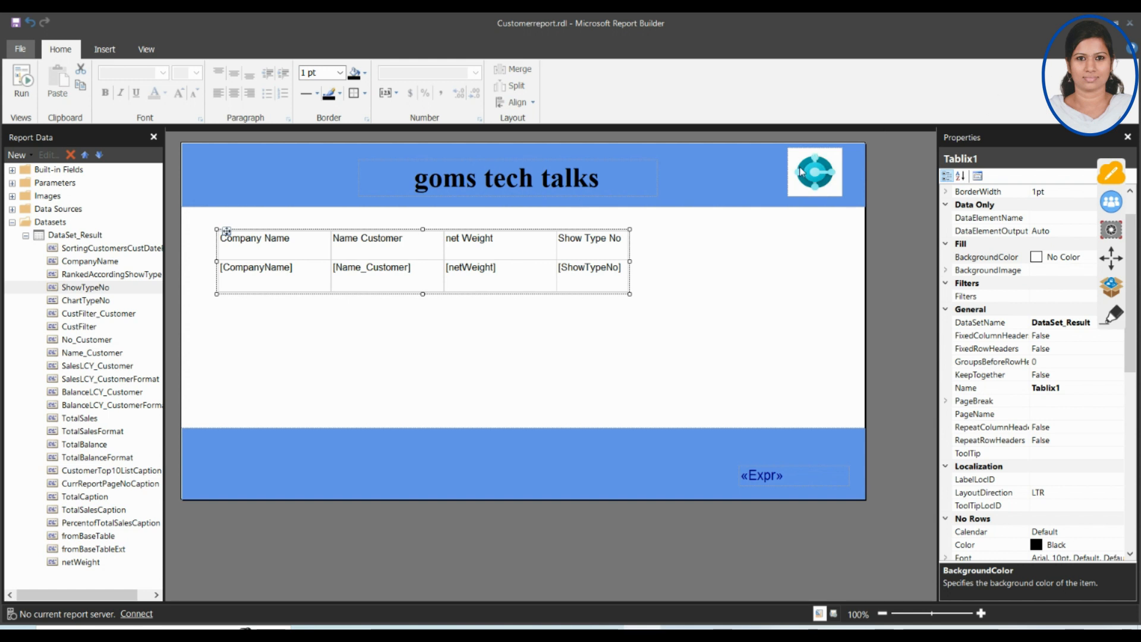
Change the font colour of the date expression in the page footer to white.
double_click(755, 474)
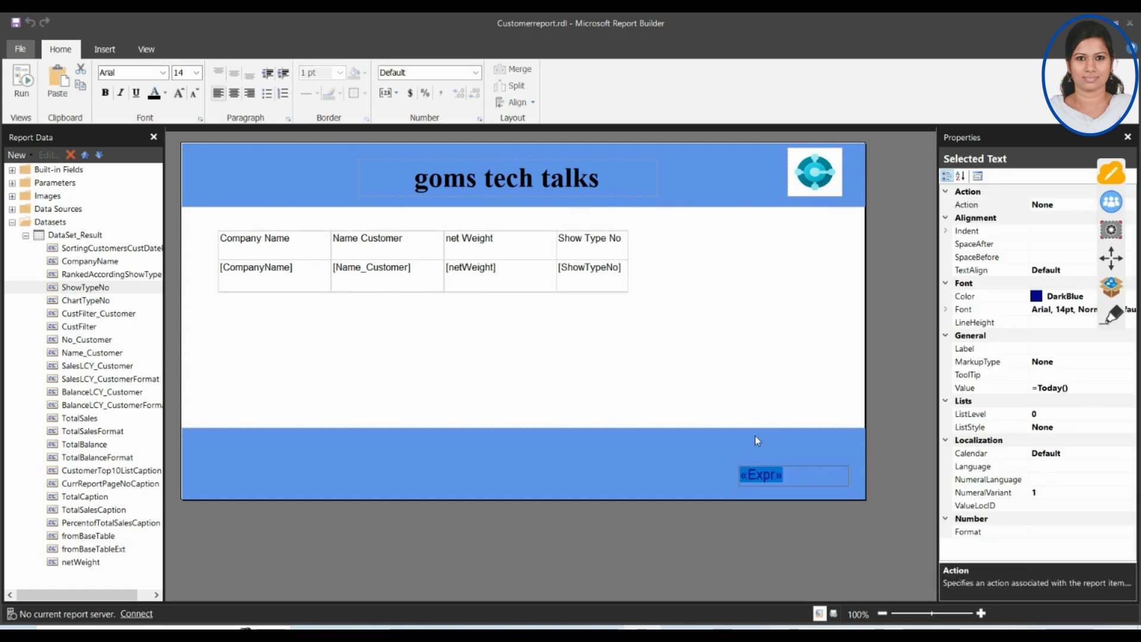
click(776, 400)
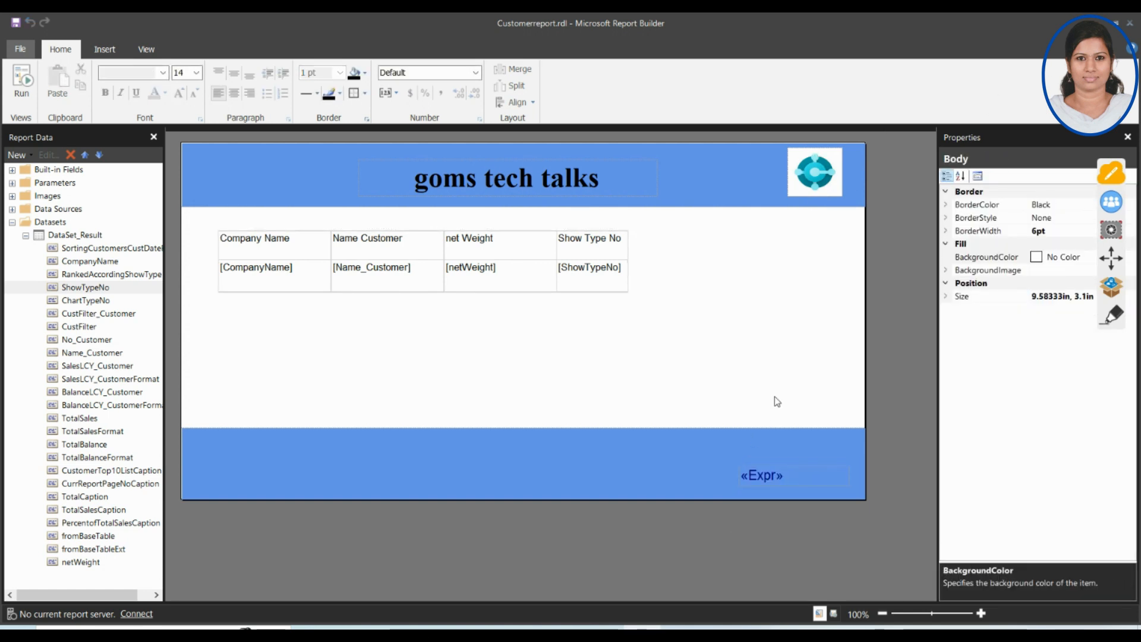
click(760, 472)
click(805, 480)
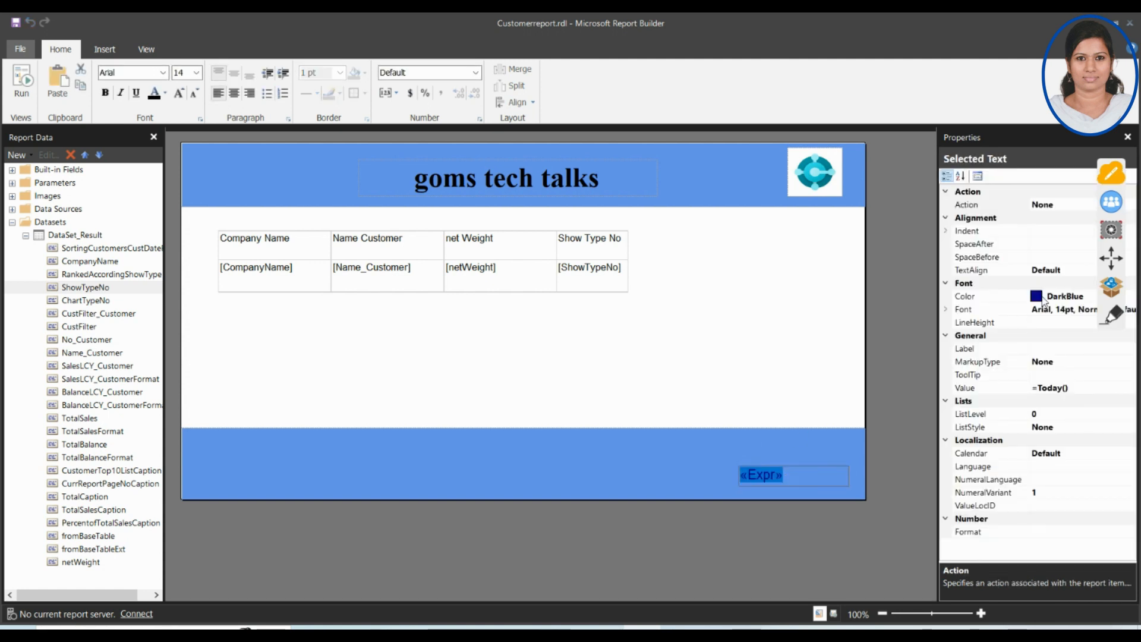
click(1043, 300)
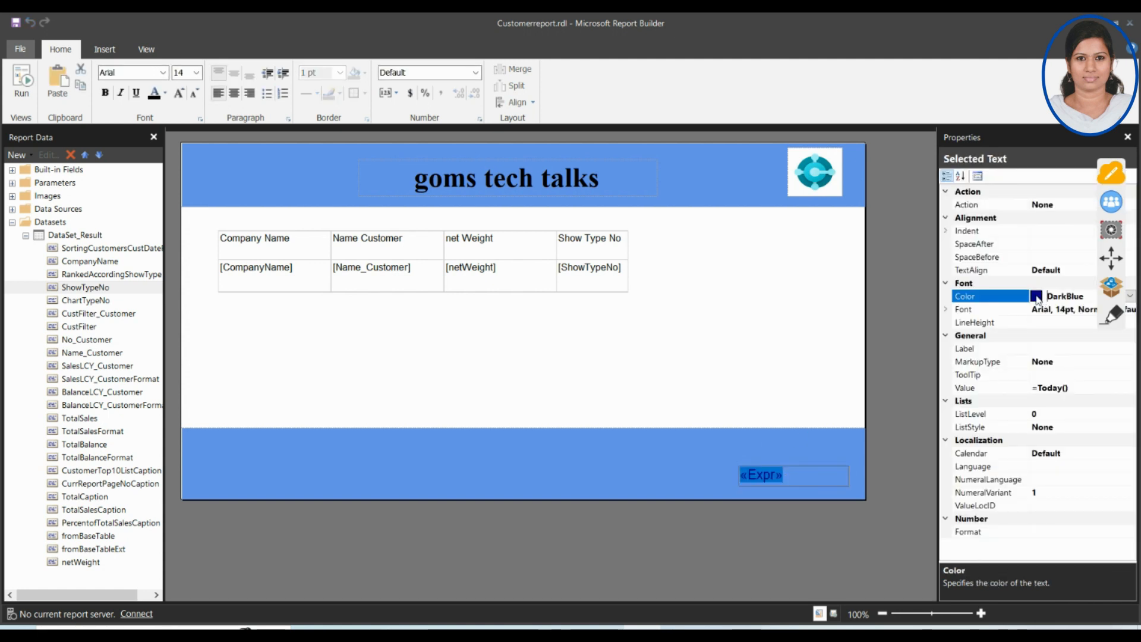
click(1130, 295)
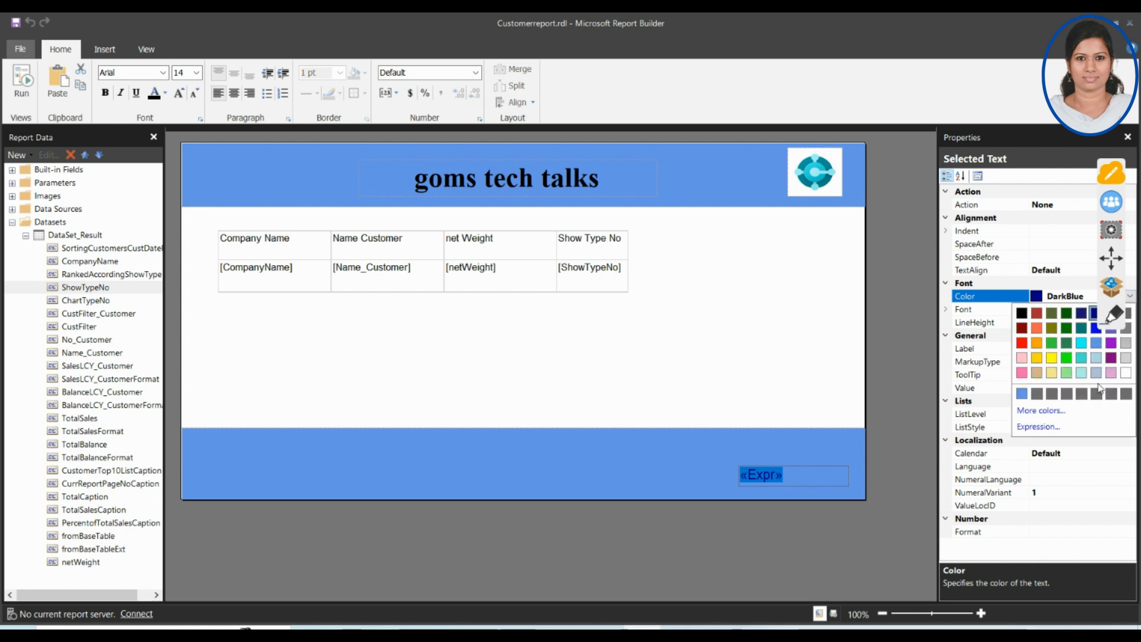
click(1125, 375)
click(789, 371)
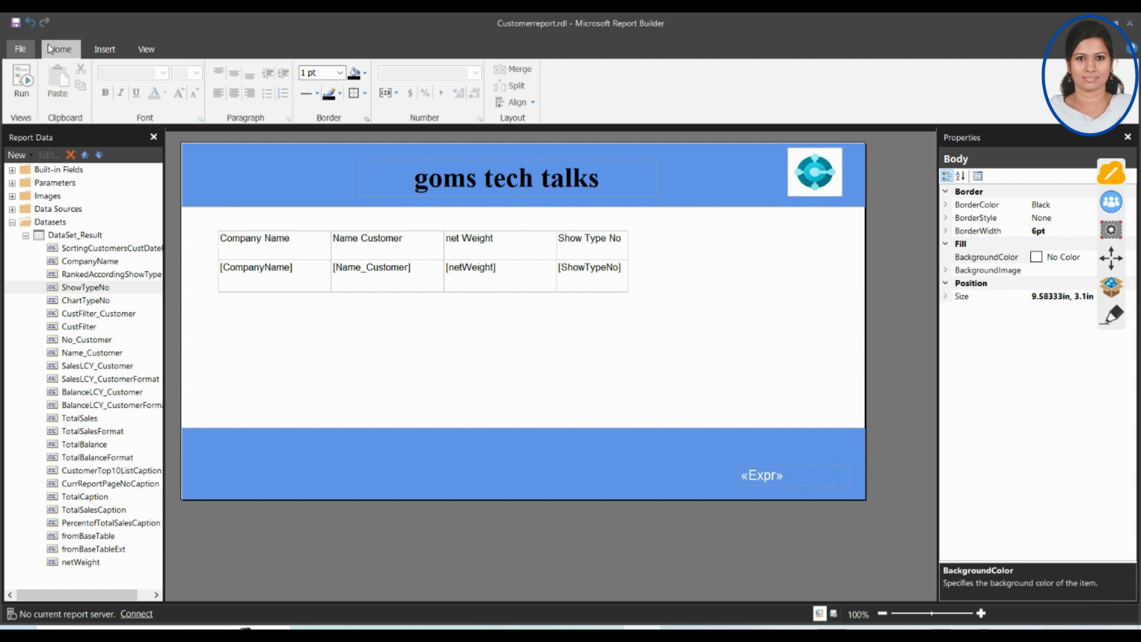
Close Report Builder, switch to Visual Studio Code and compare launch.json's startupObjectId with the Customer - Top 10 List report's ID in AL Object Designer.
click(1131, 24)
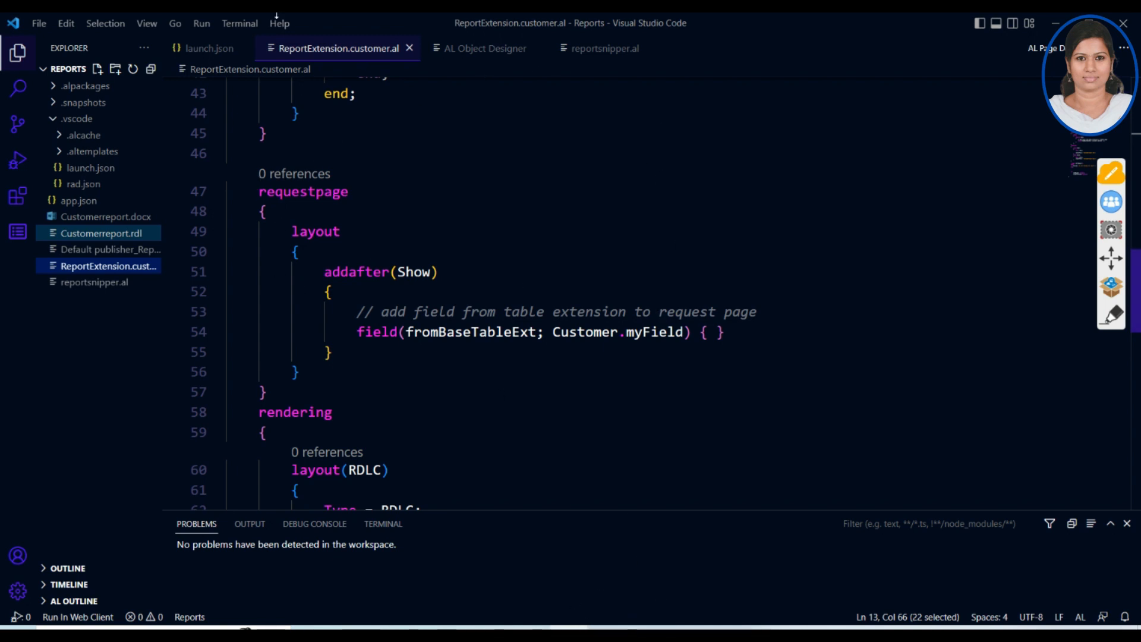
click(199, 52)
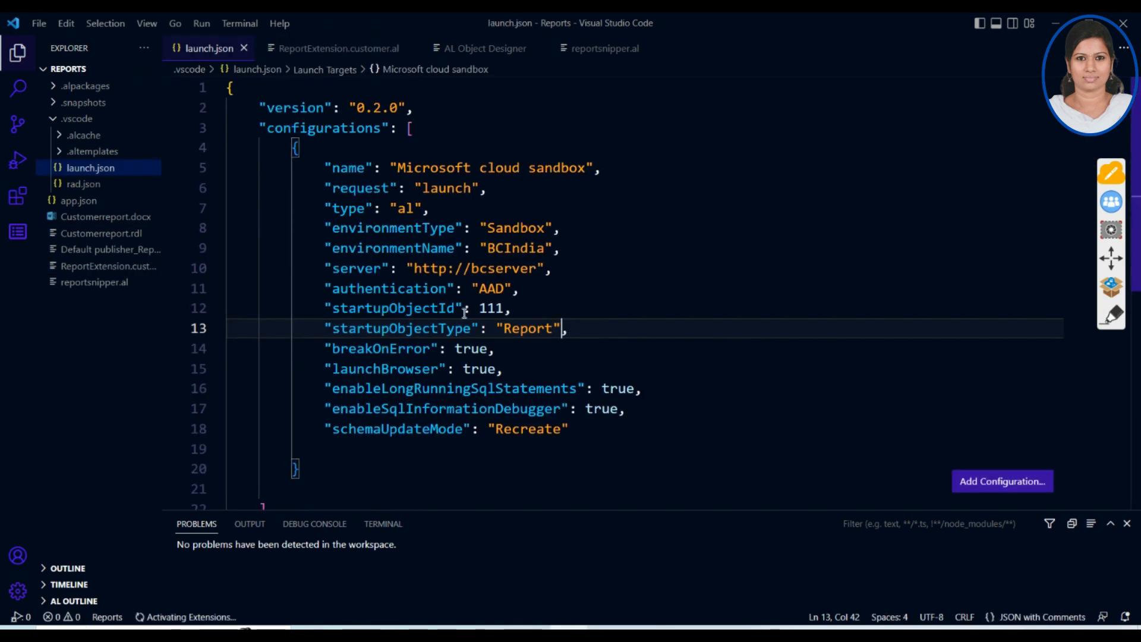
drag(480, 308, 496, 308)
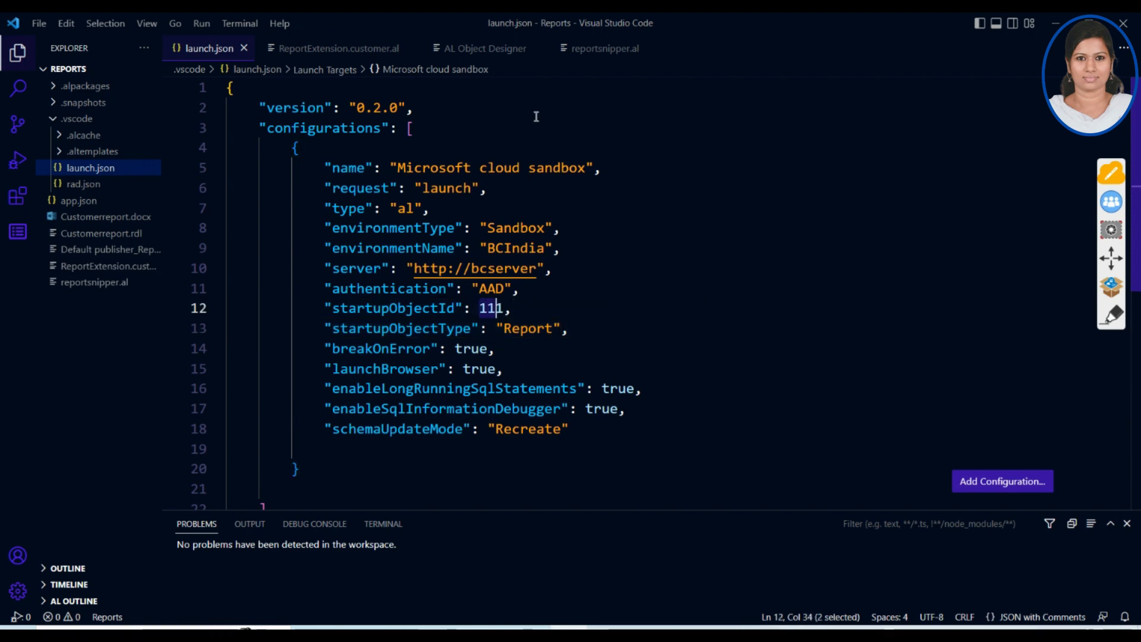
click(512, 51)
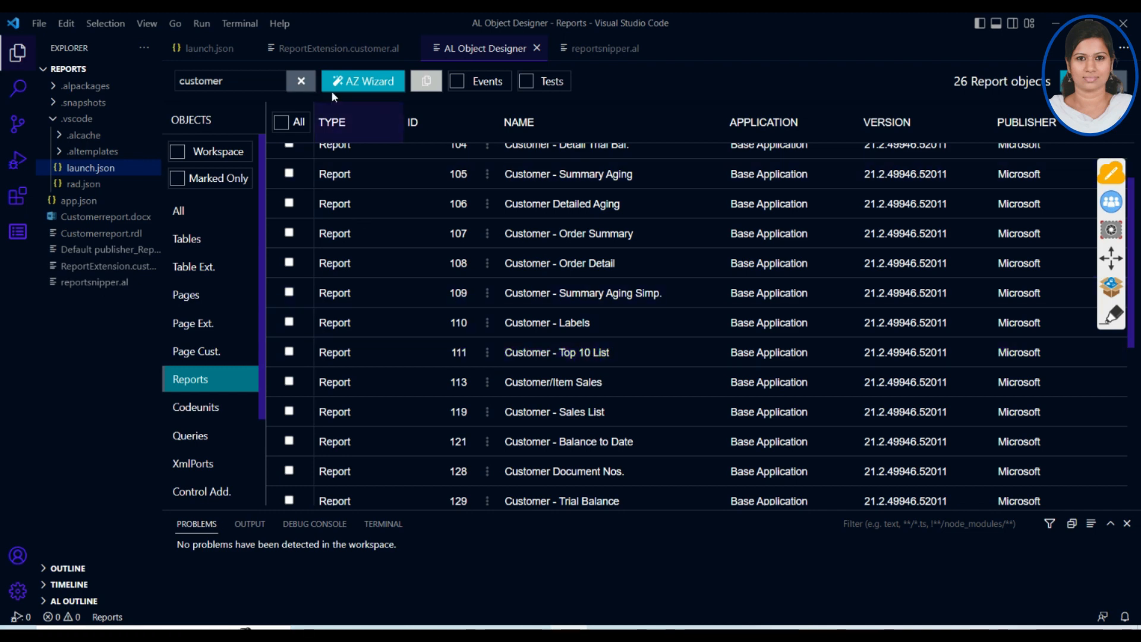
Return to launch.json and start compiling and publishing the Reports project with debugging.
click(217, 50)
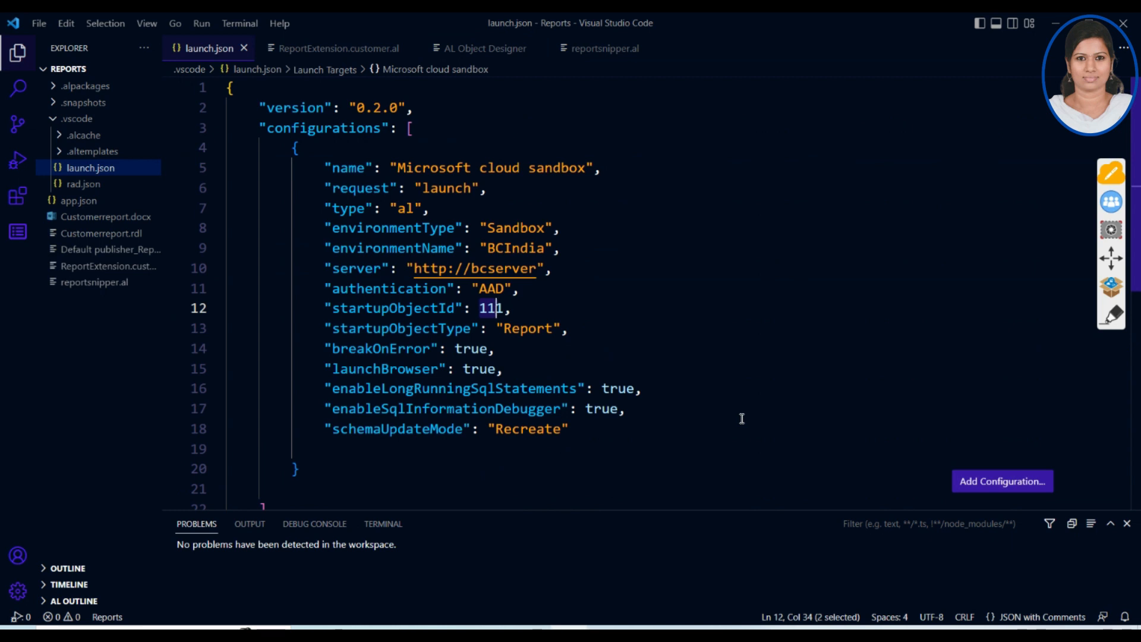
key(F5)
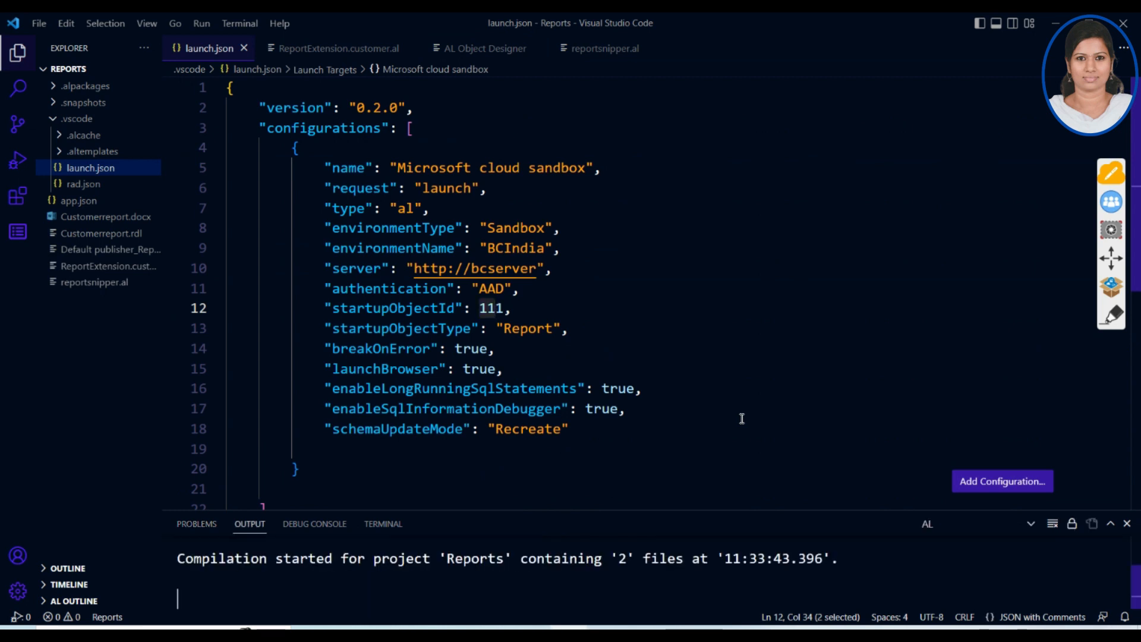